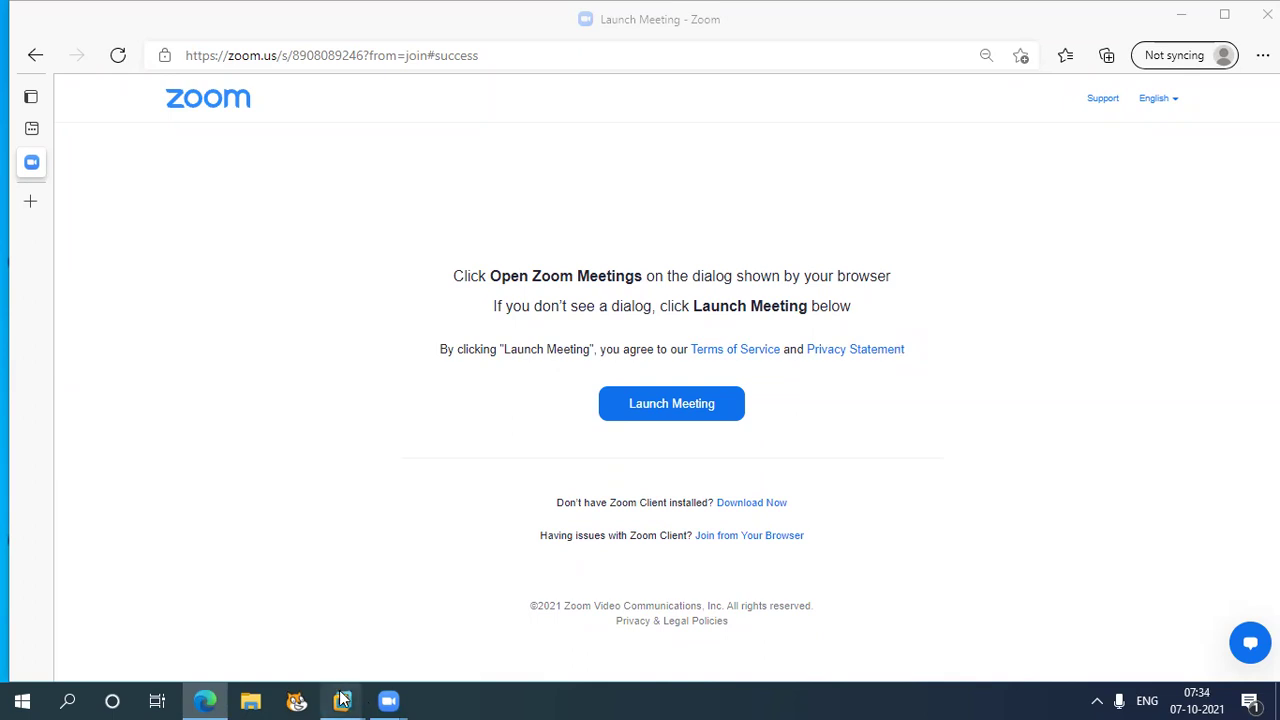
mouse_move(342, 700)
left_click(489, 585)
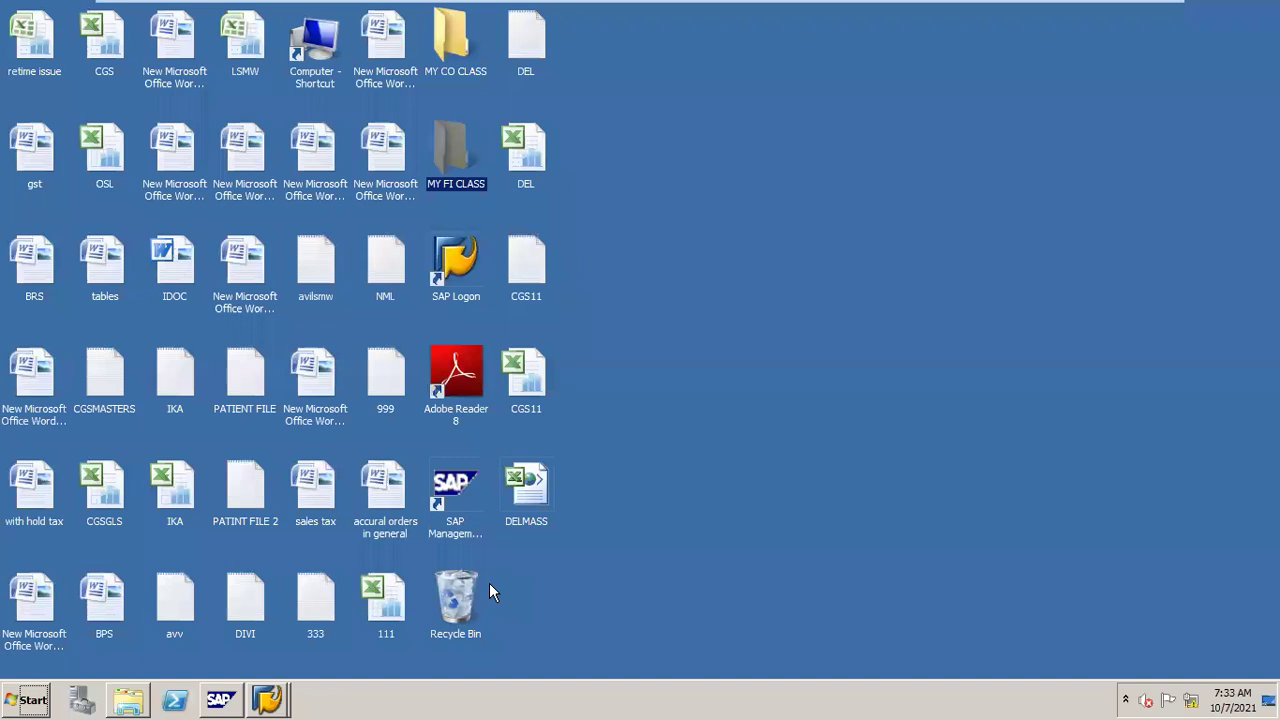
double_click(453, 165)
left_click(453, 165)
mouse_move(267, 679)
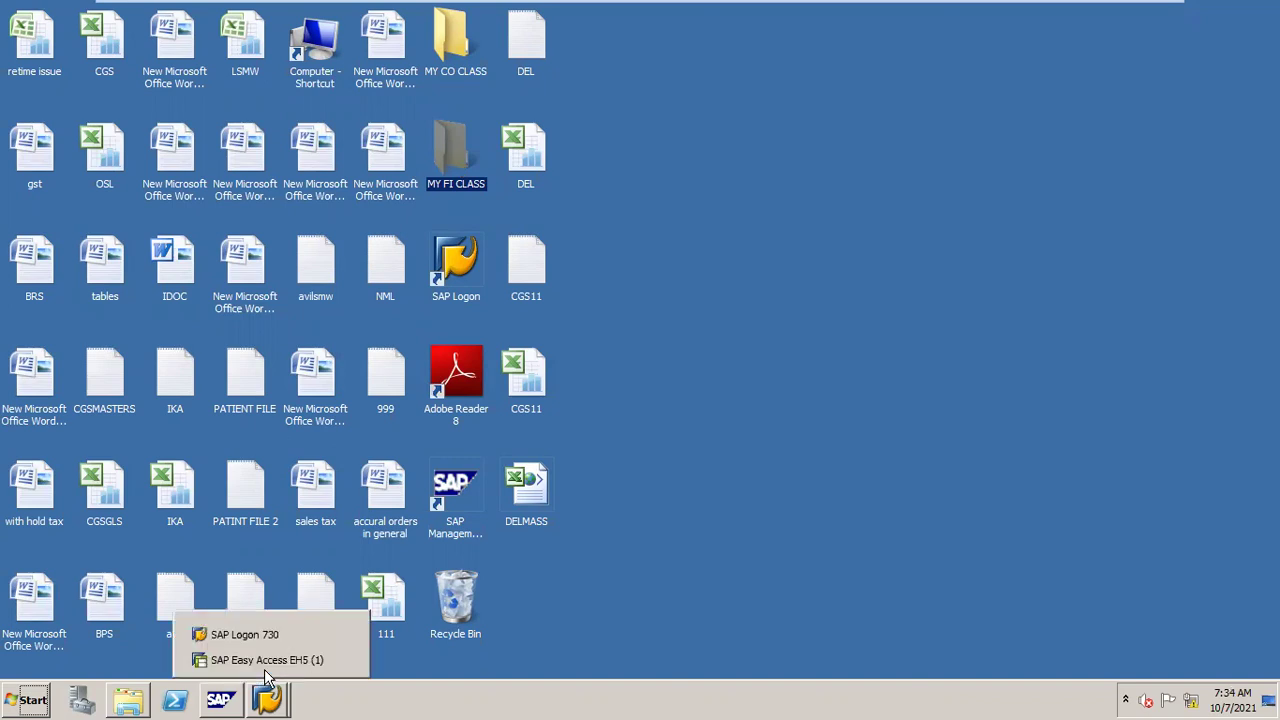
left_click(290, 661)
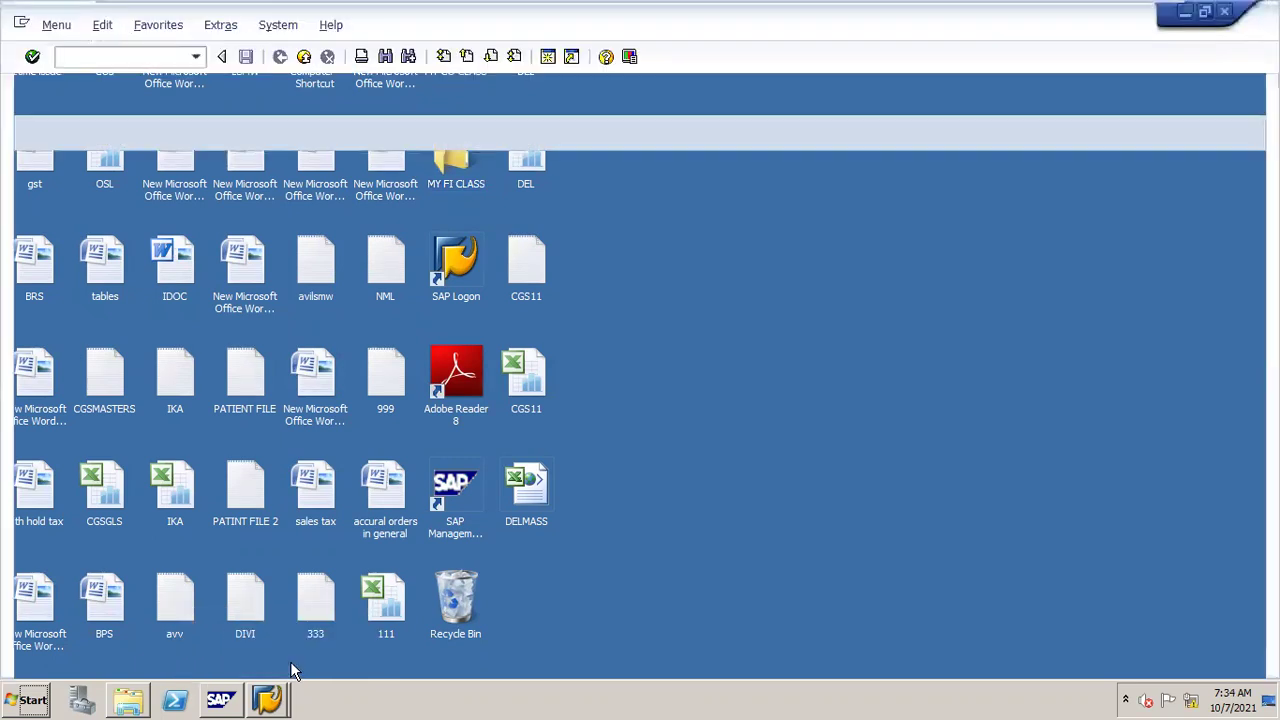
mouse_move(1043, 6)
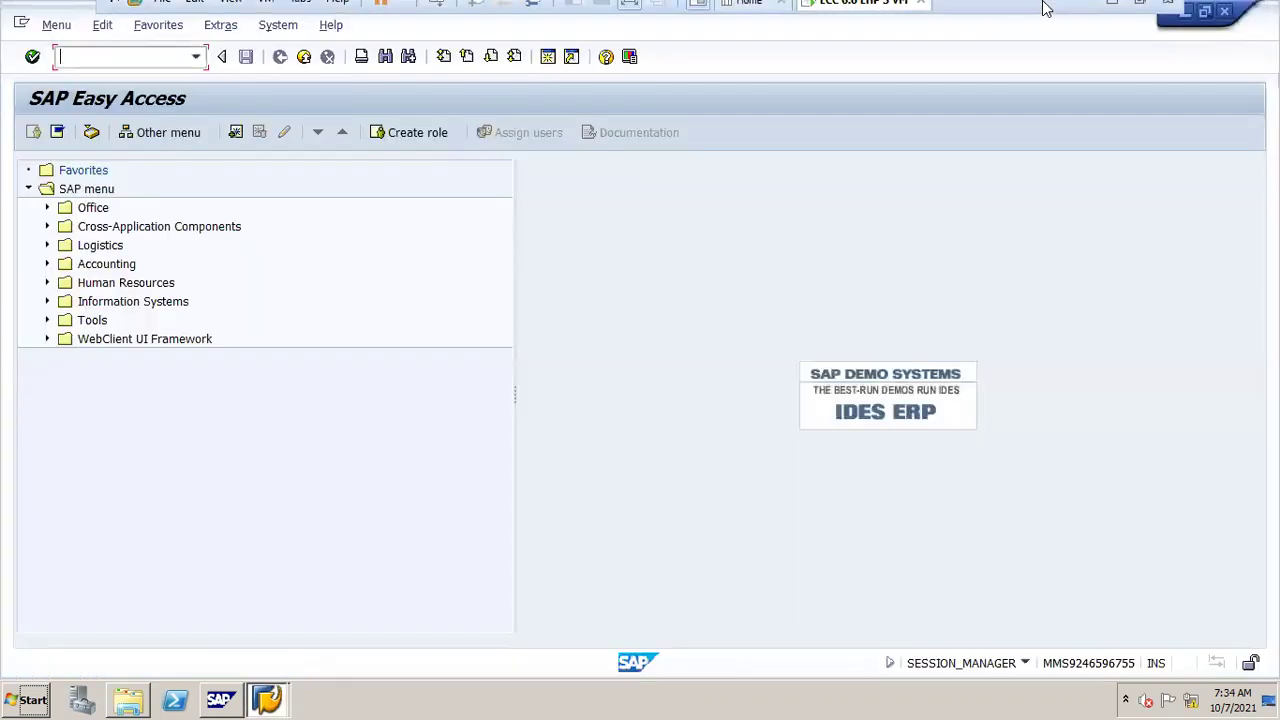
left_click(1110, 16)
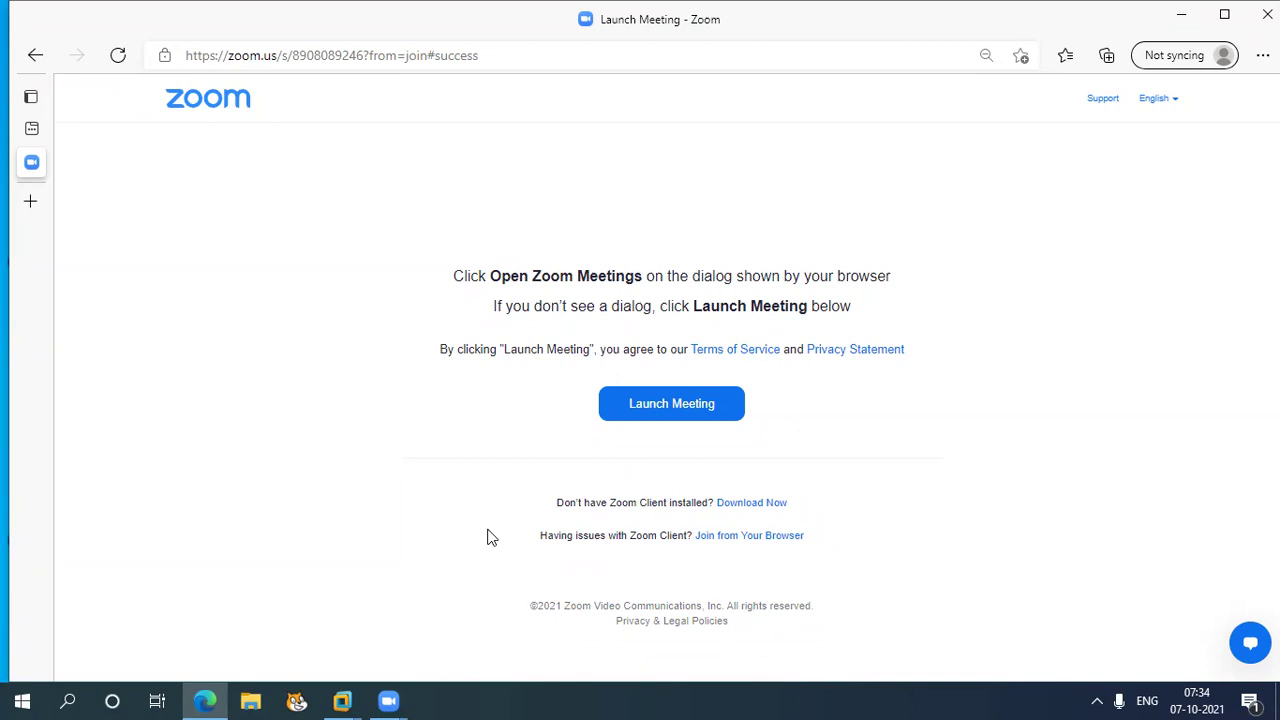
key("XF86AudioRaiseVolume")
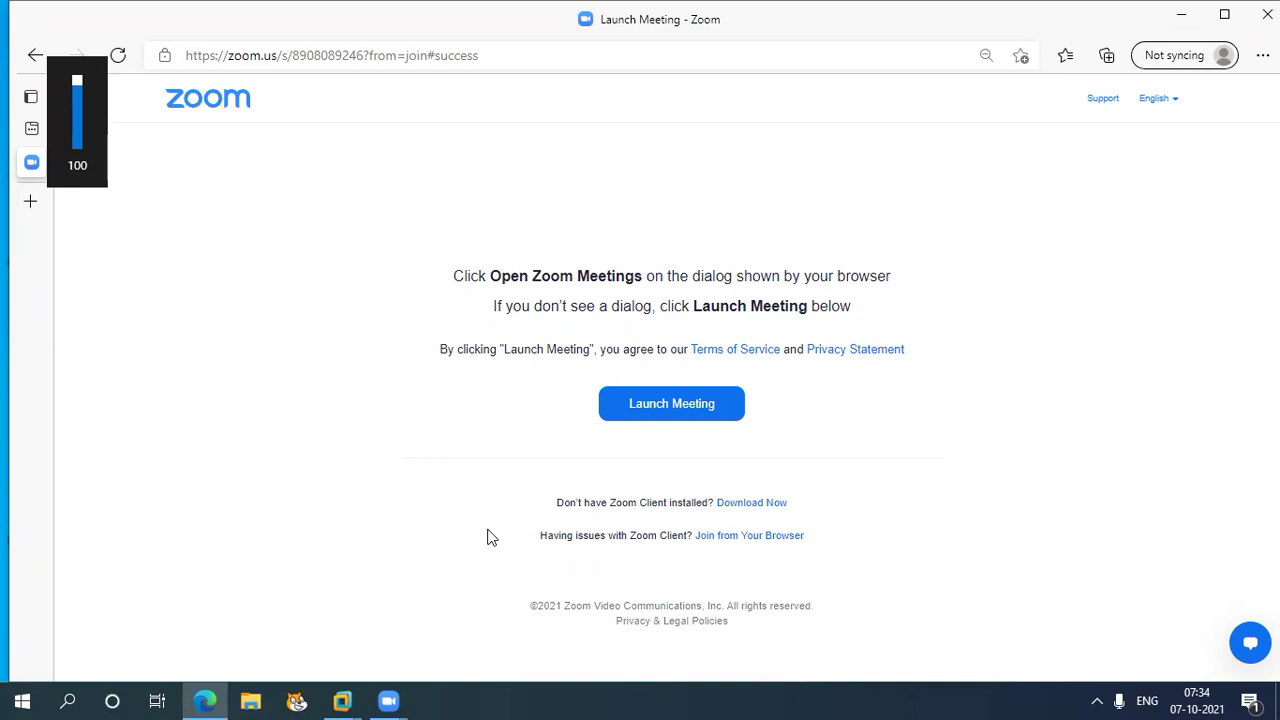
- Switch to the virtual machine running SAP and minimise the SAP Easy Access window to reveal the desktop
left_click(345, 700)
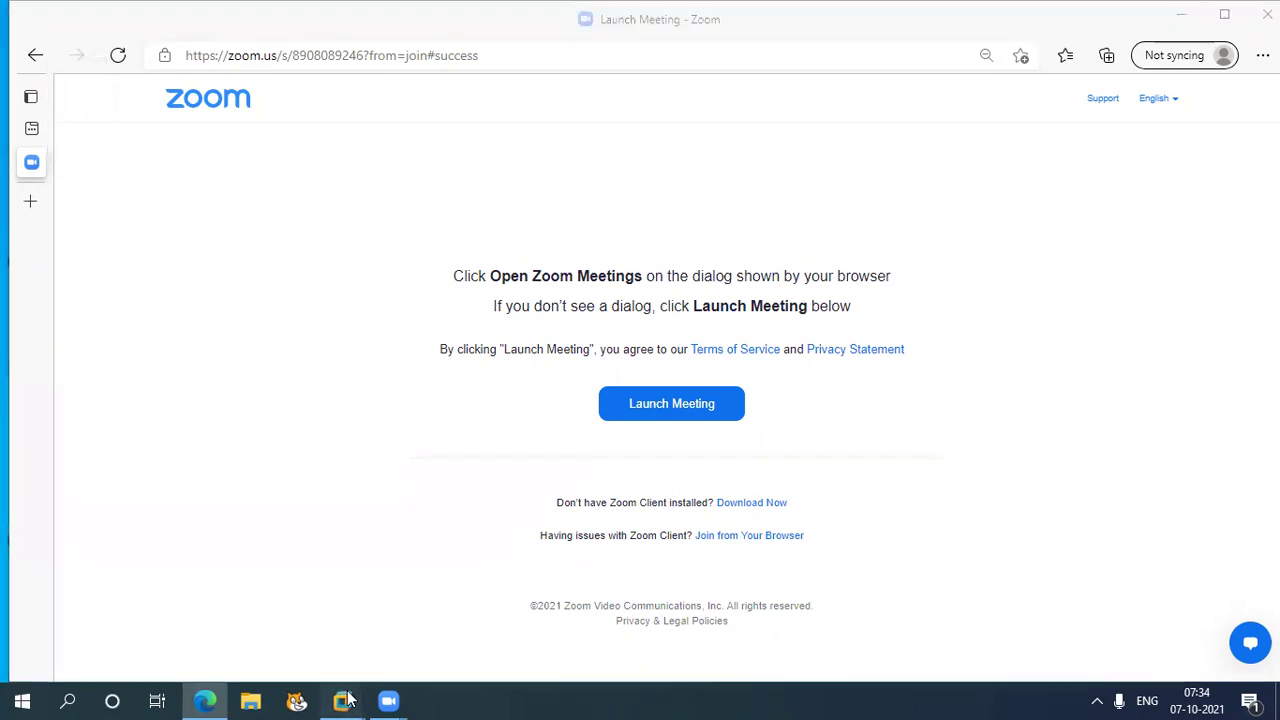
left_click(454, 617)
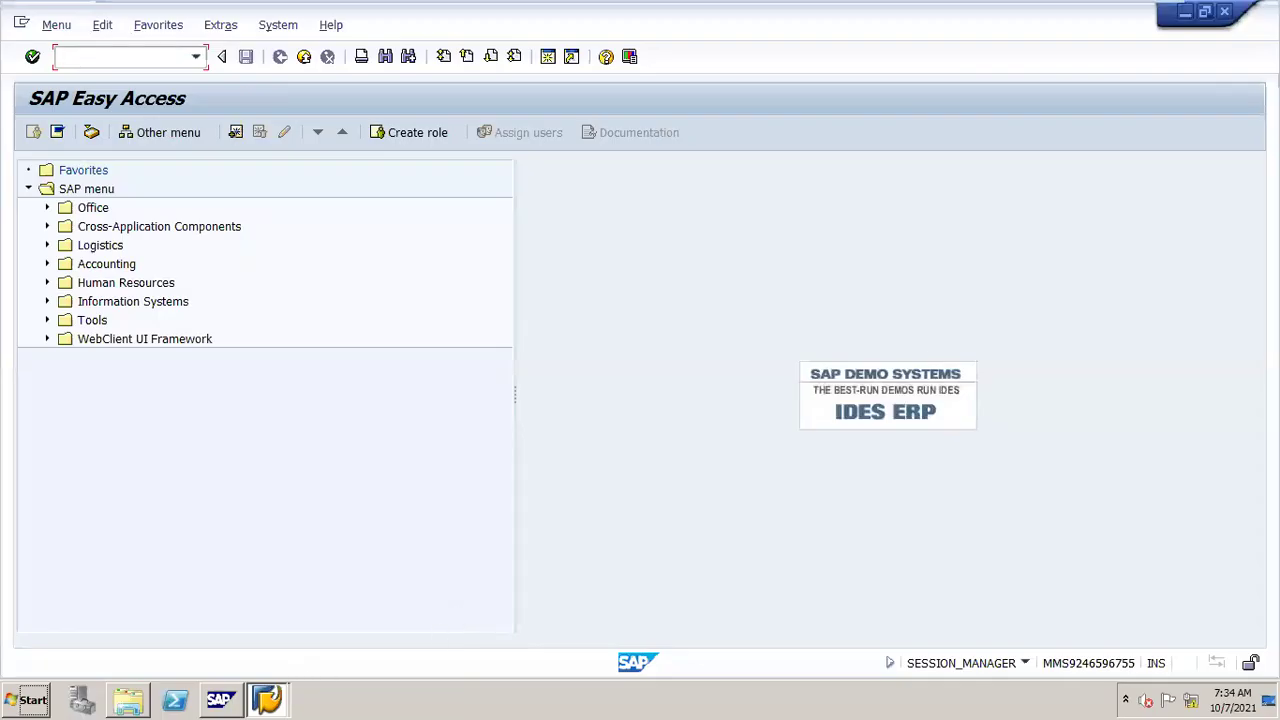
left_click(1186, 13)
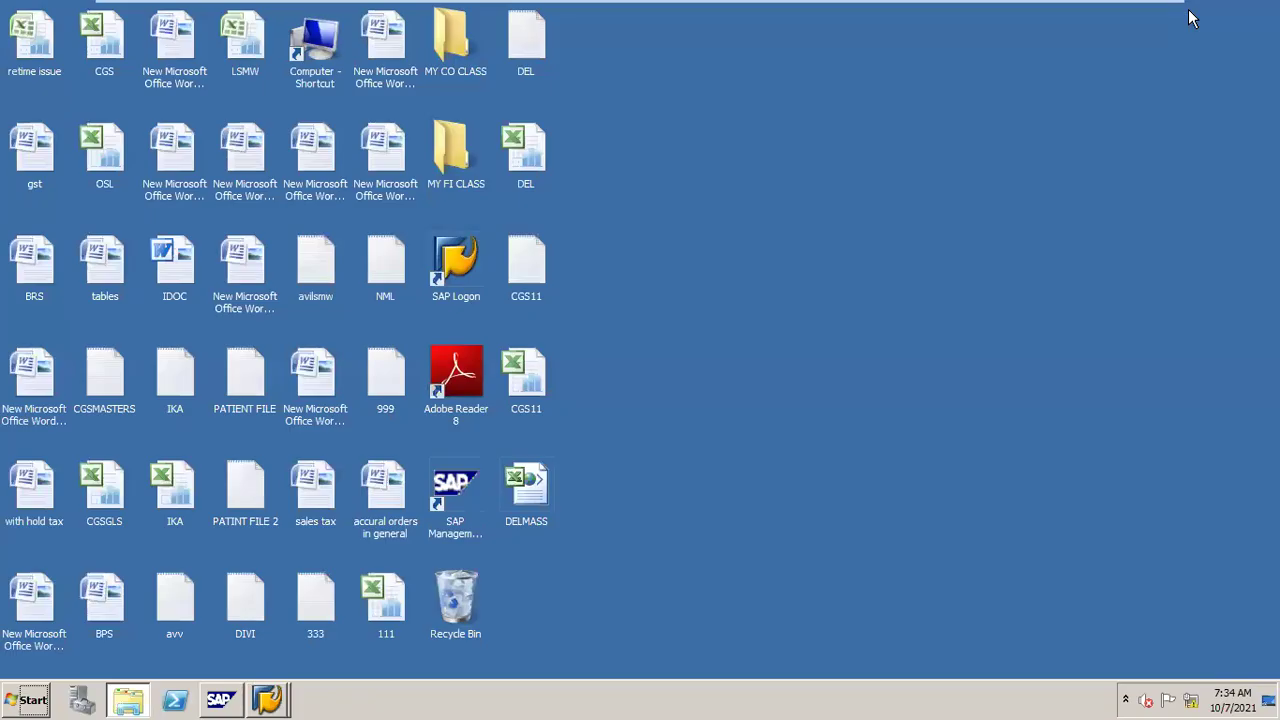
right_click(894, 182)
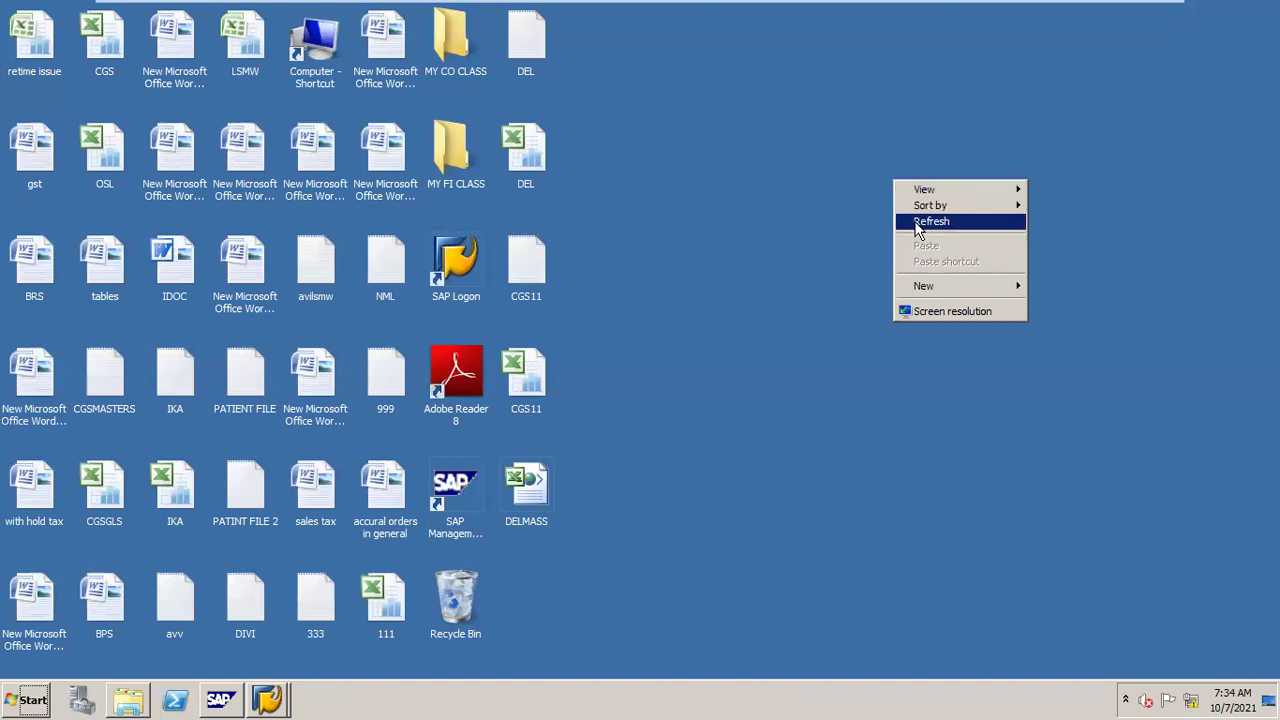
left_click(914, 221)
right_click(917, 224)
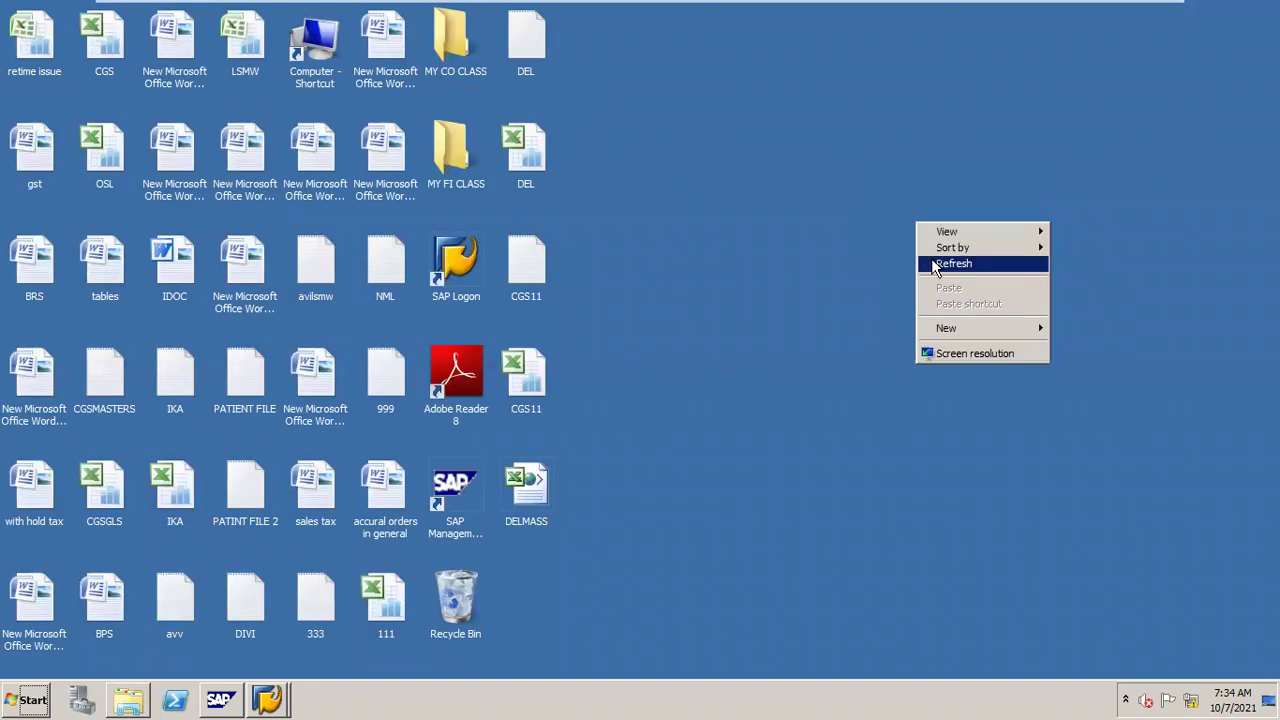
left_click(940, 262)
left_click(450, 155)
double_click(450, 155)
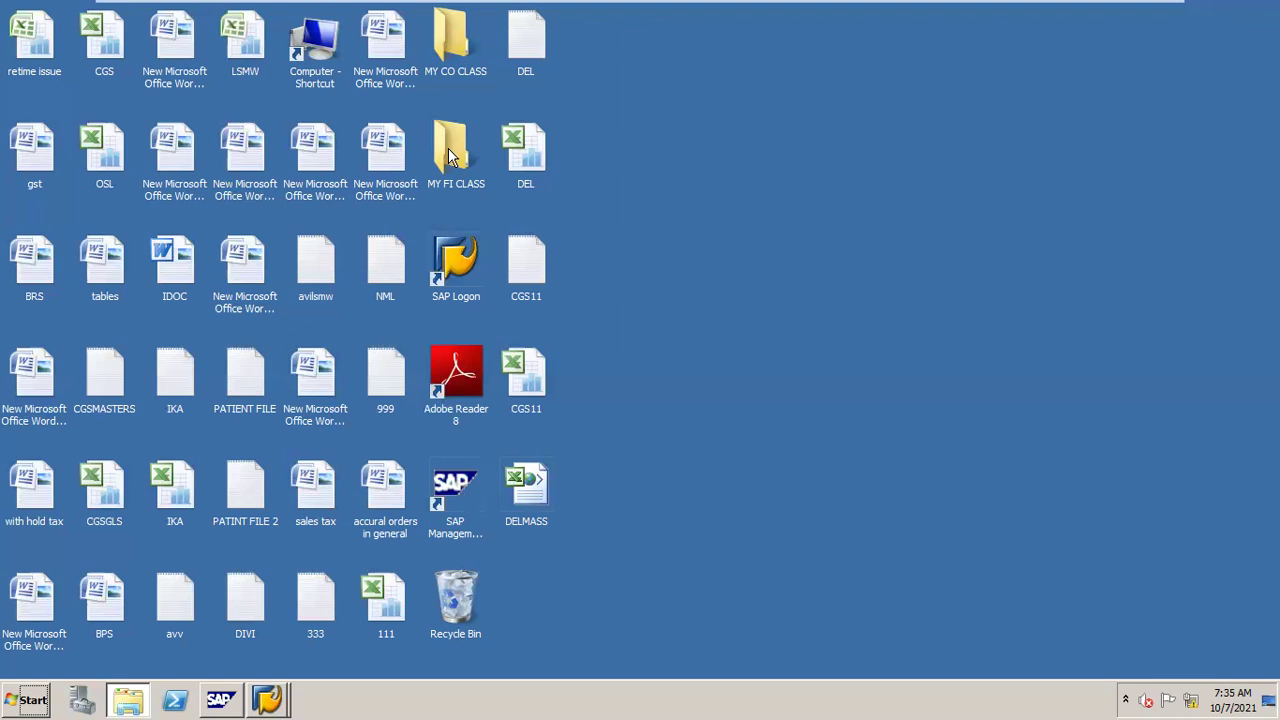
double_click(450, 157)
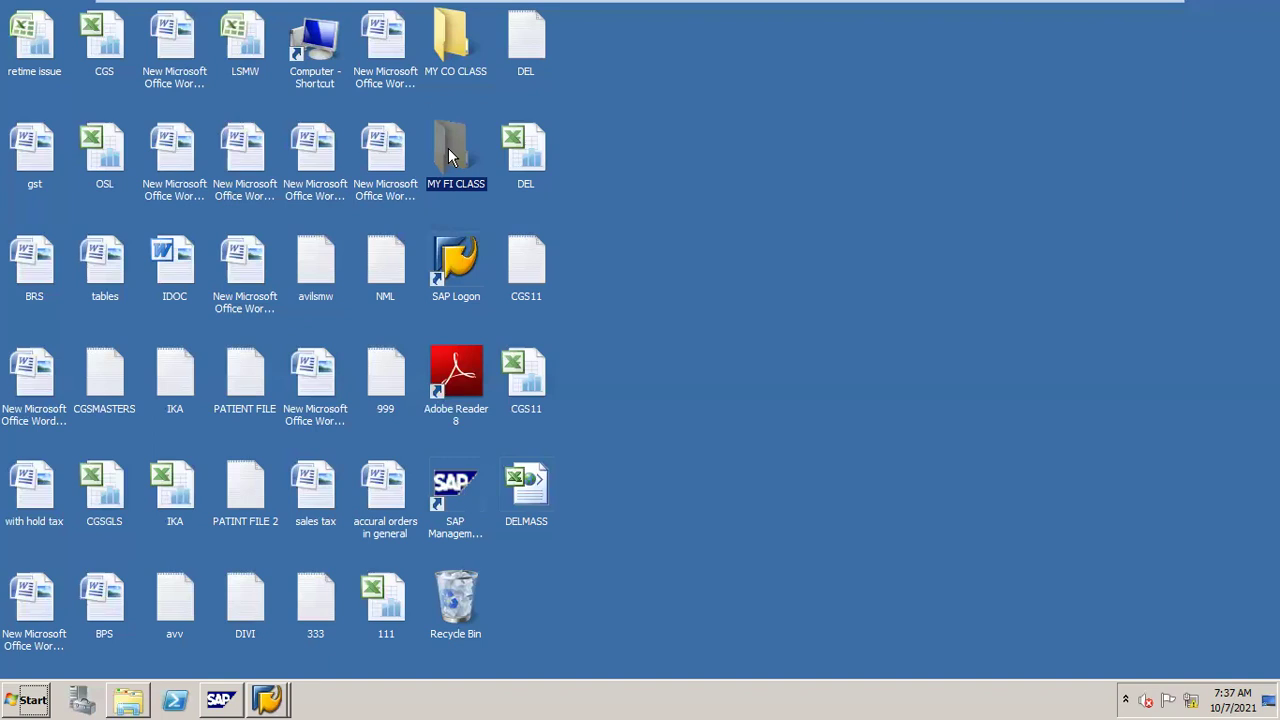
- Start Microsoft Office Excel 2007 with a new blank workbook
left_click(28, 686)
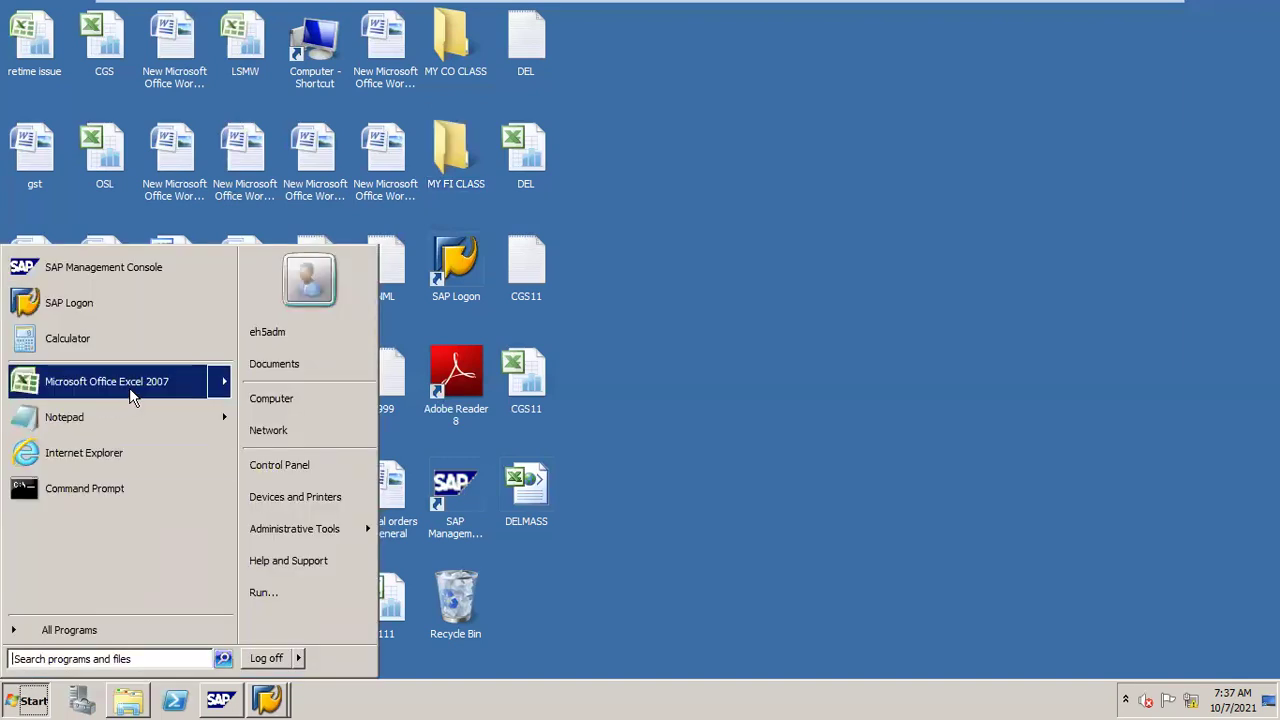
mouse_move(129, 387)
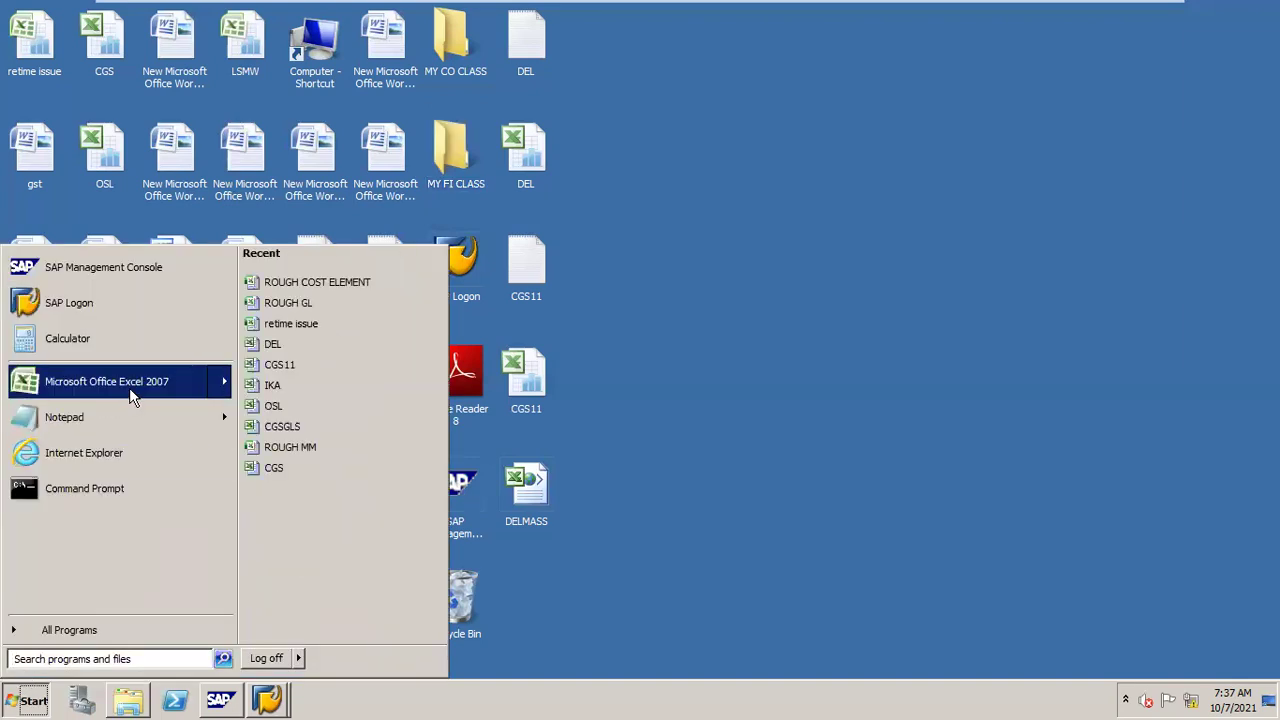
left_click(129, 387)
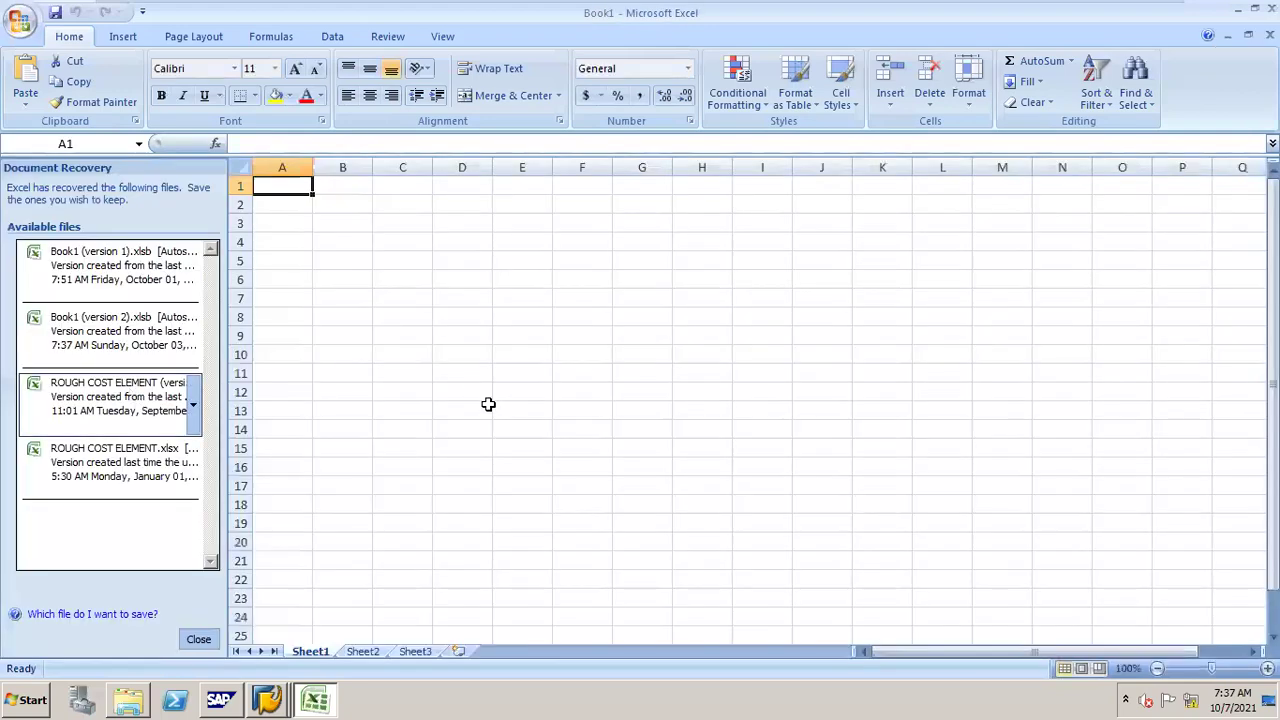
- Enter the bank names sbi, idbi and icici in cells F8 to F10 of Sheet1
left_click(598, 315)
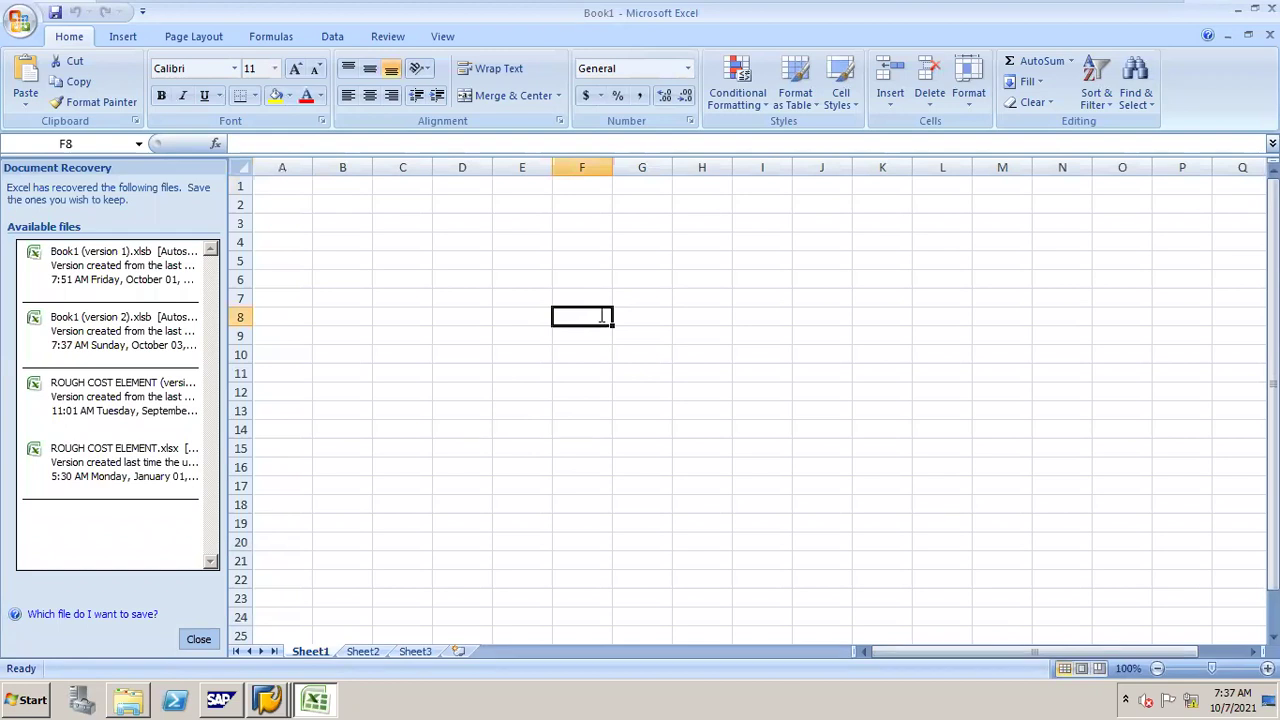
type("sbi")
key("Return")
type("idbi")
key("Return")
type("icici")
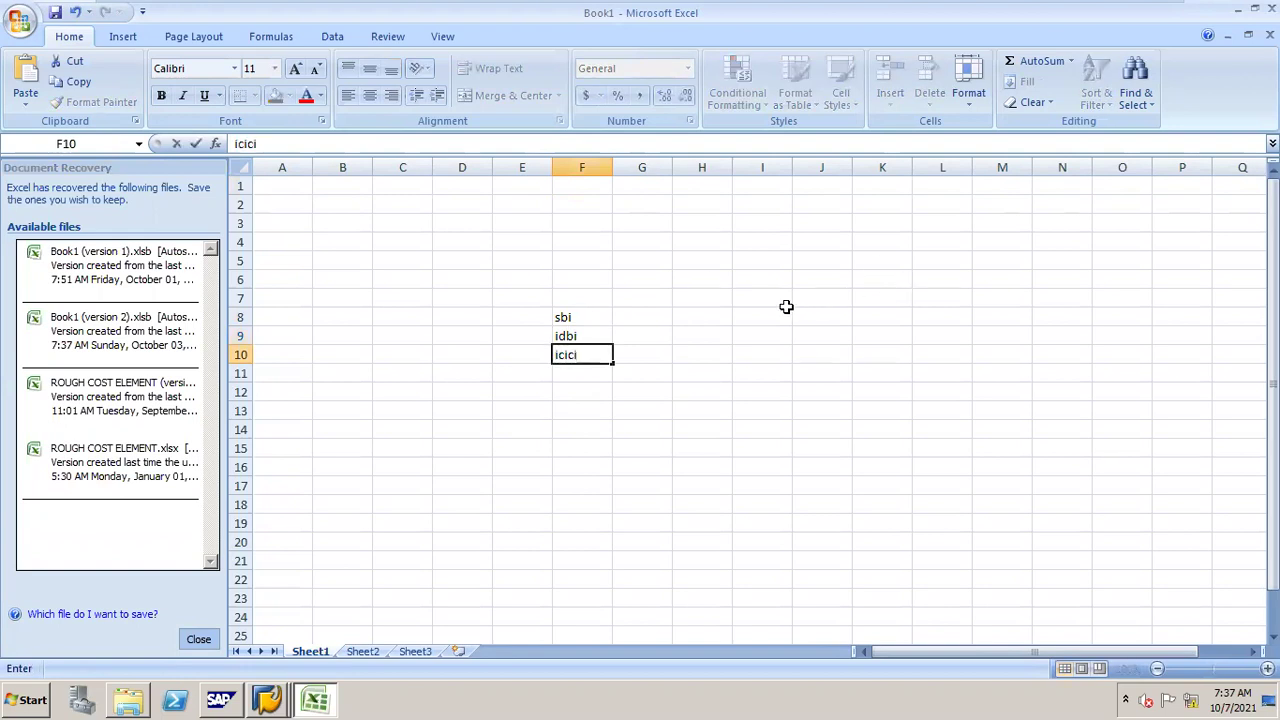
- Enter the bank amounts 500000, 200000 and 100000 in cells I8 to I10
left_click(765, 315)
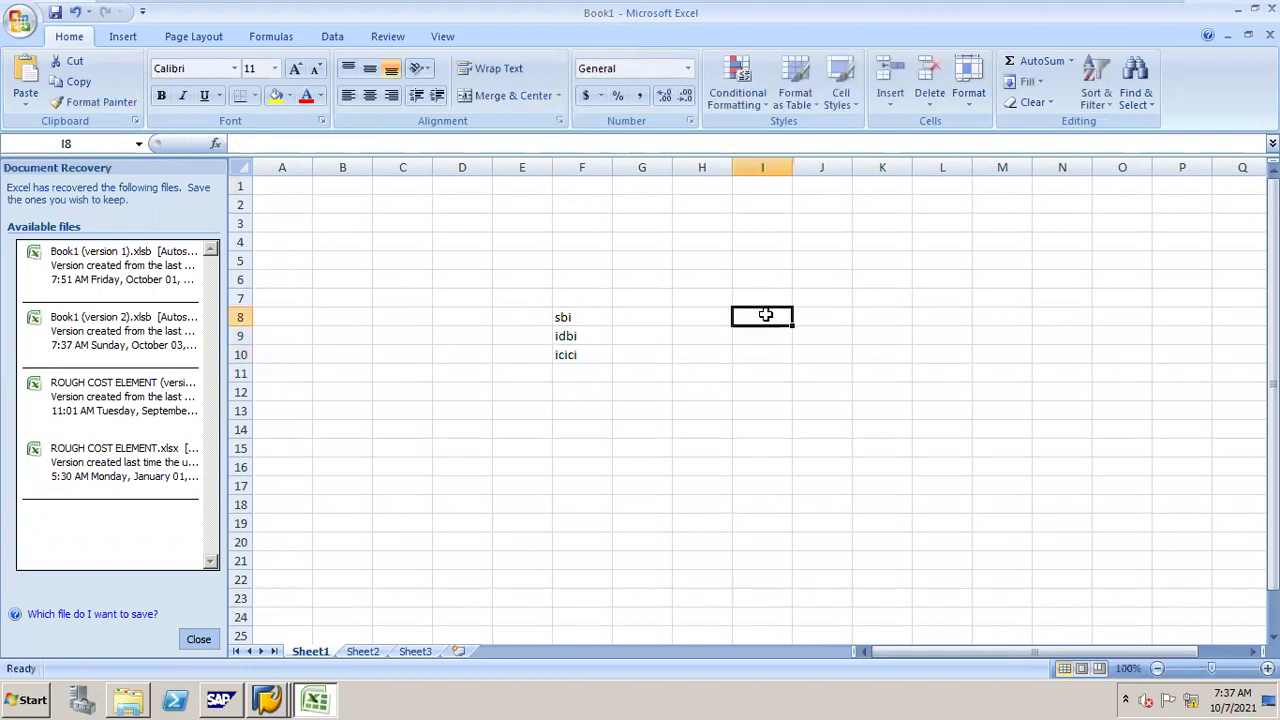
type("500000")
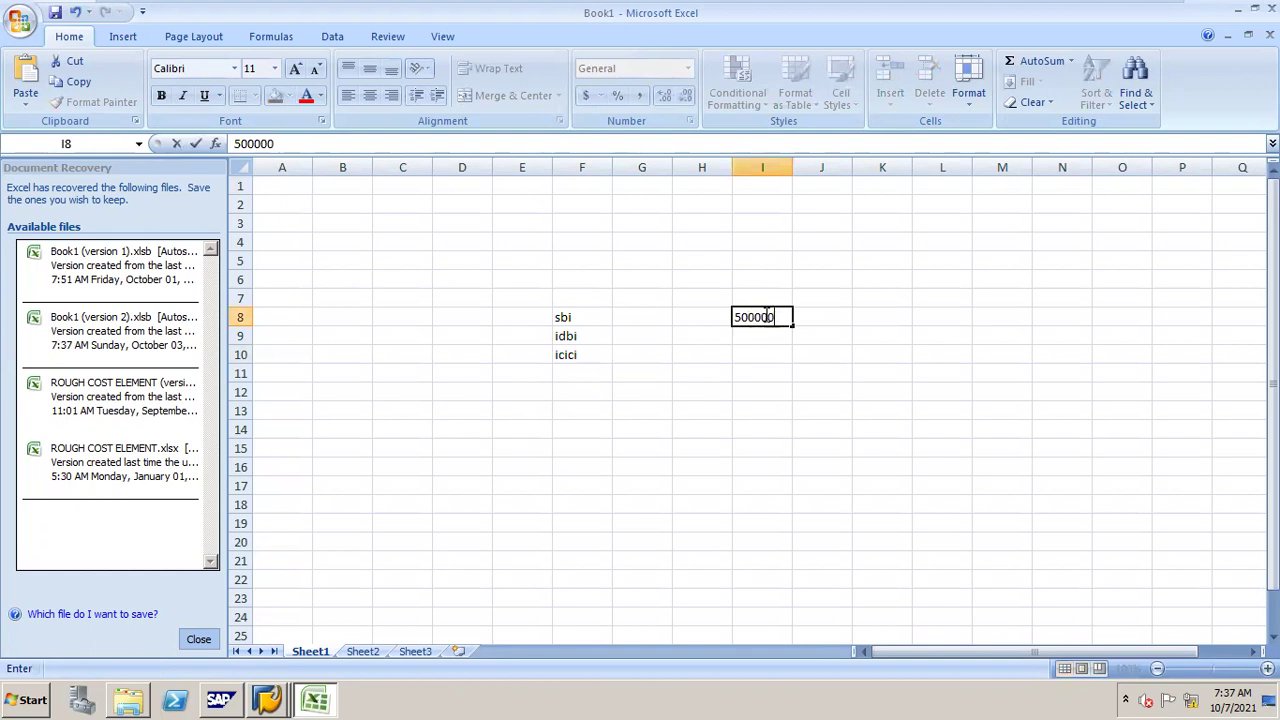
key("Return")
type("200000")
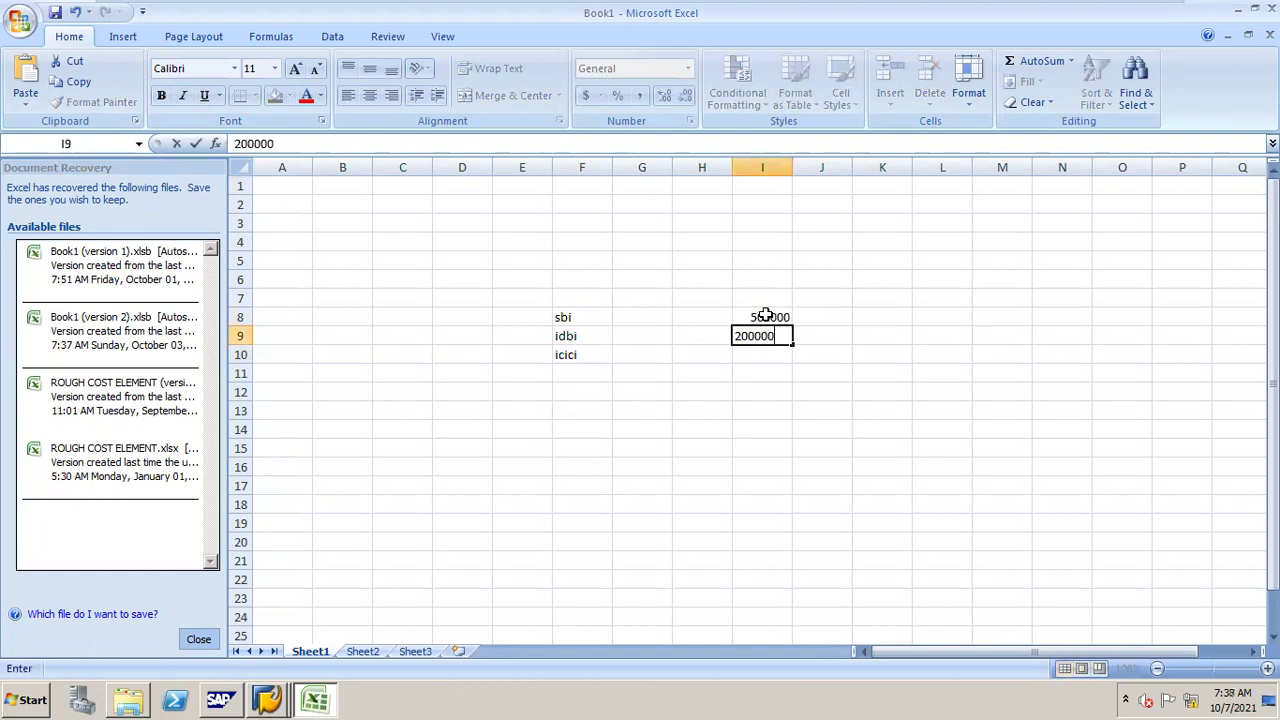
key("Return")
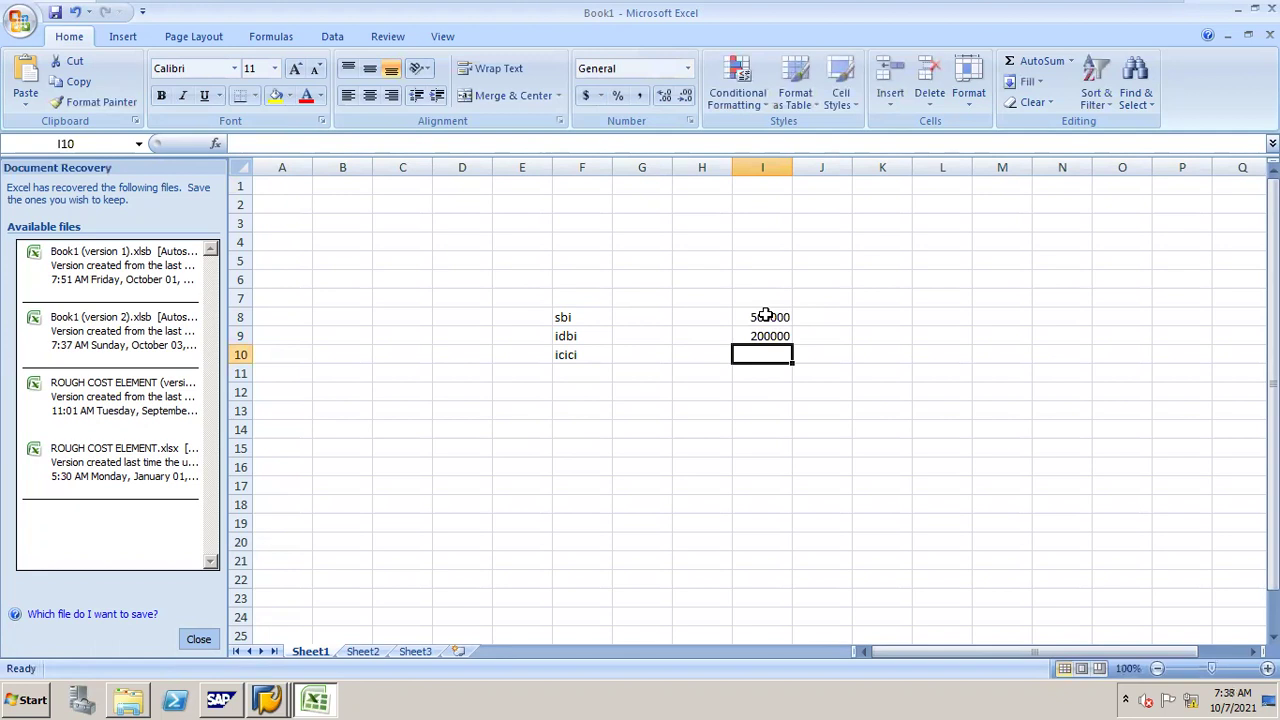
type("100000")
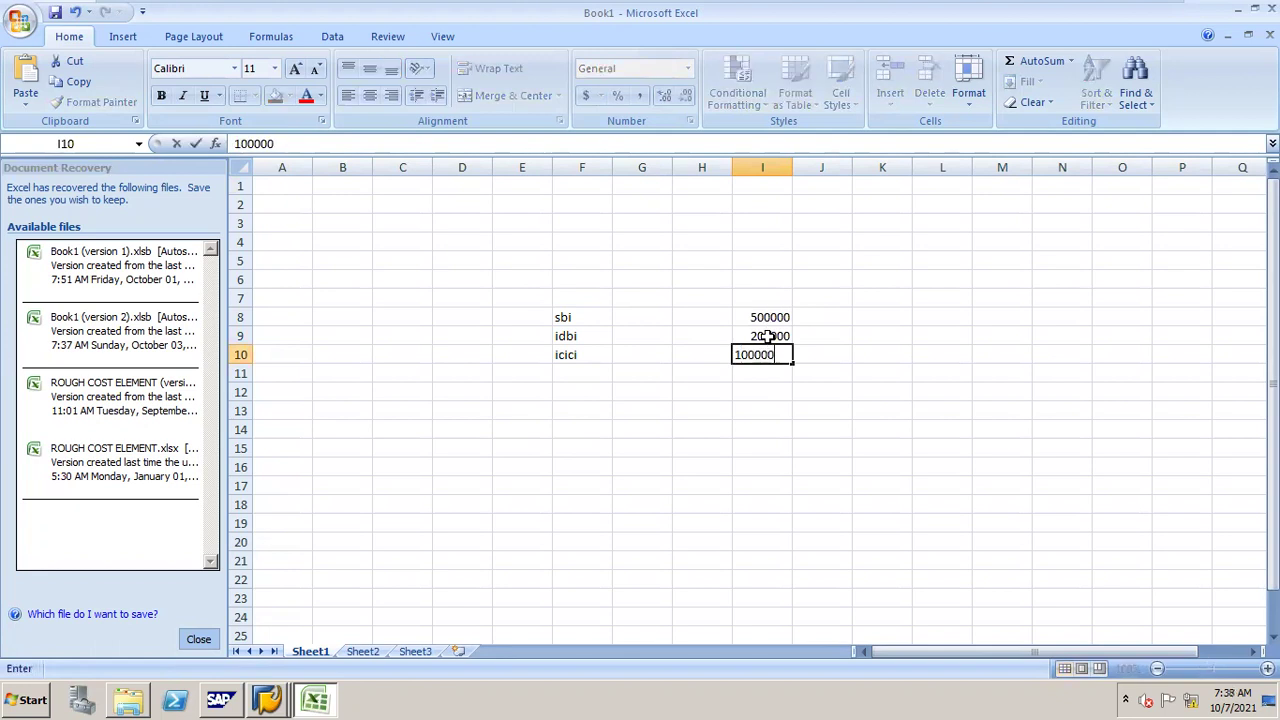
key("Return")
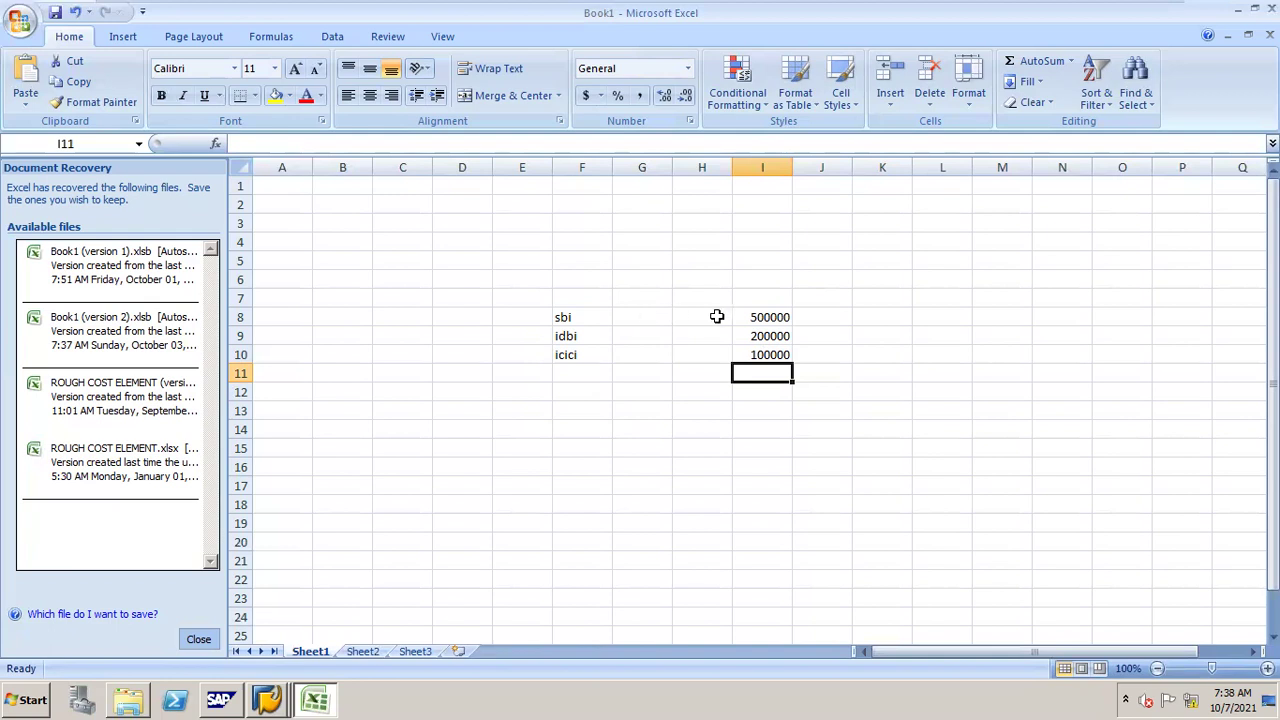
- Number the banks 1, 2 and 3 in cells G8 to G10
left_click(646, 315)
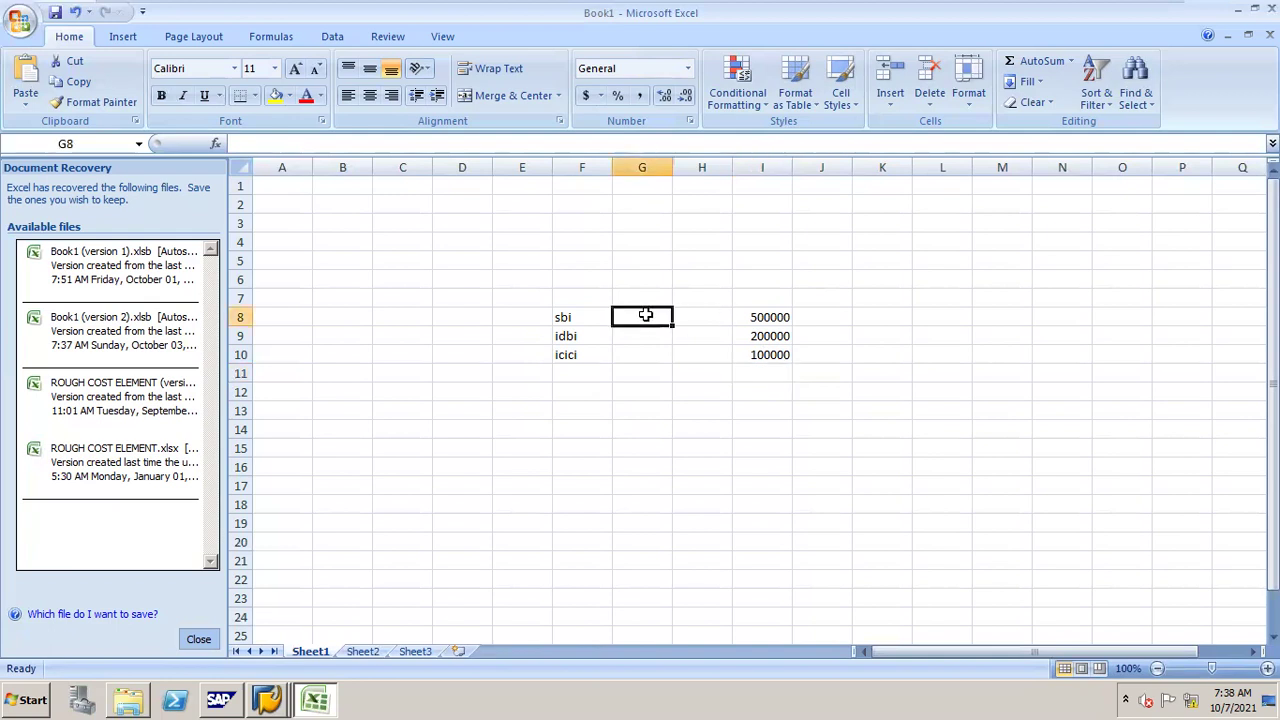
type("1")
key("Return")
type("2")
key("Return")
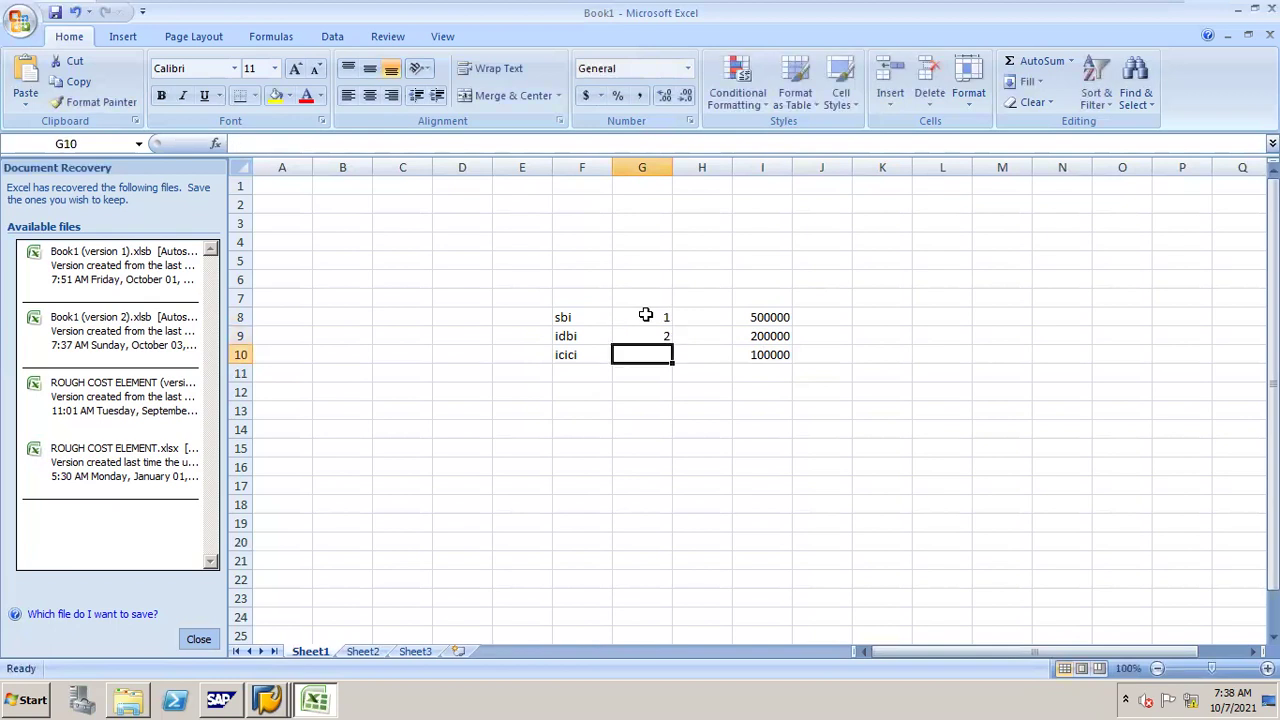
type("3")
key("Return")
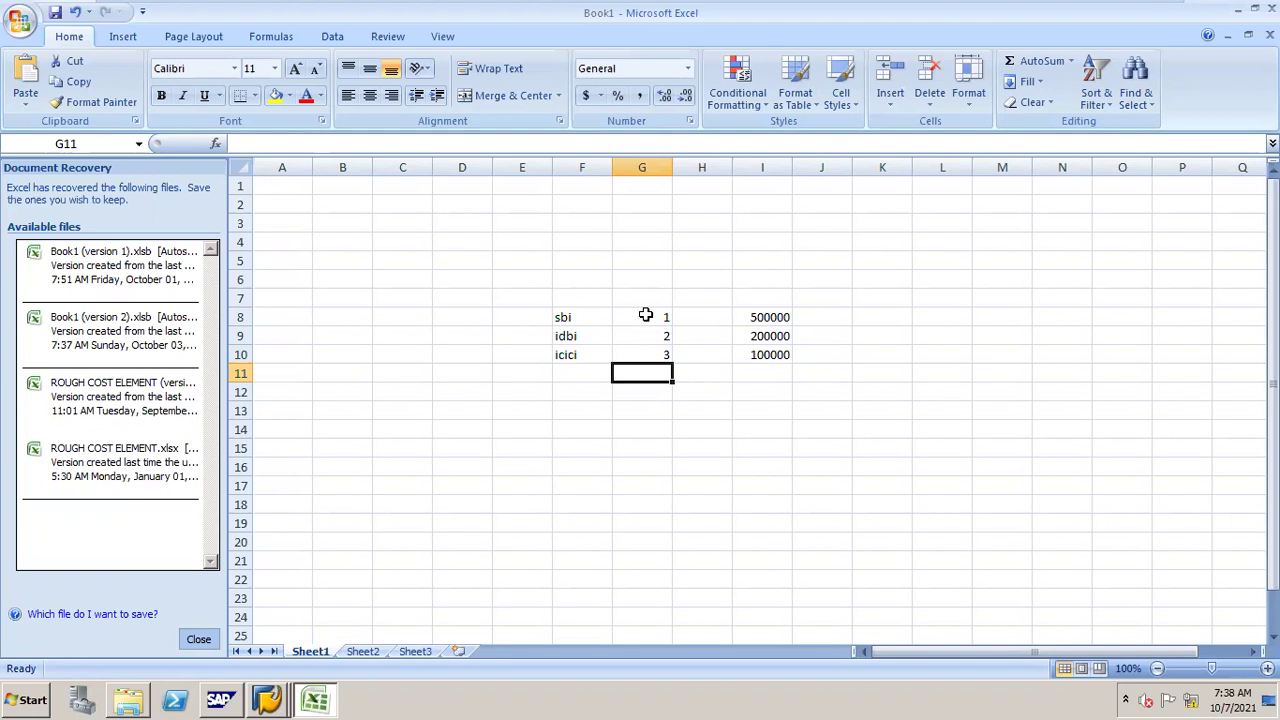
left_click(748, 317)
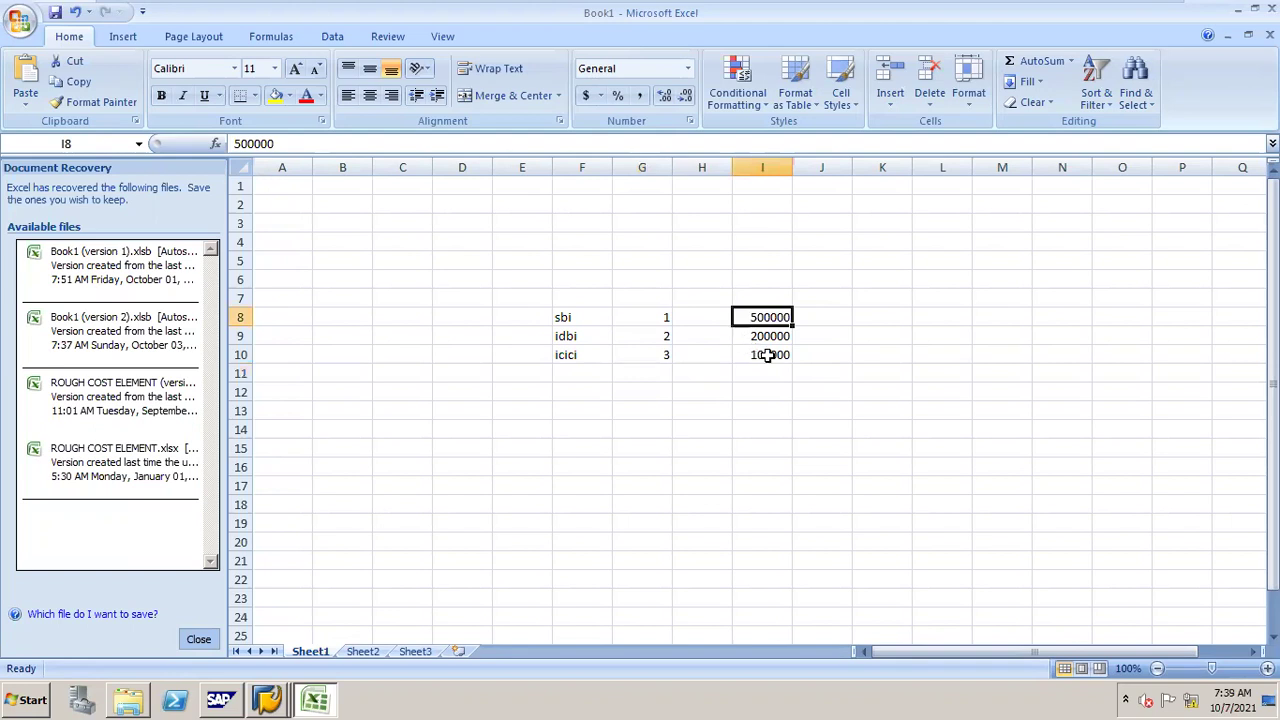
left_click(766, 355)
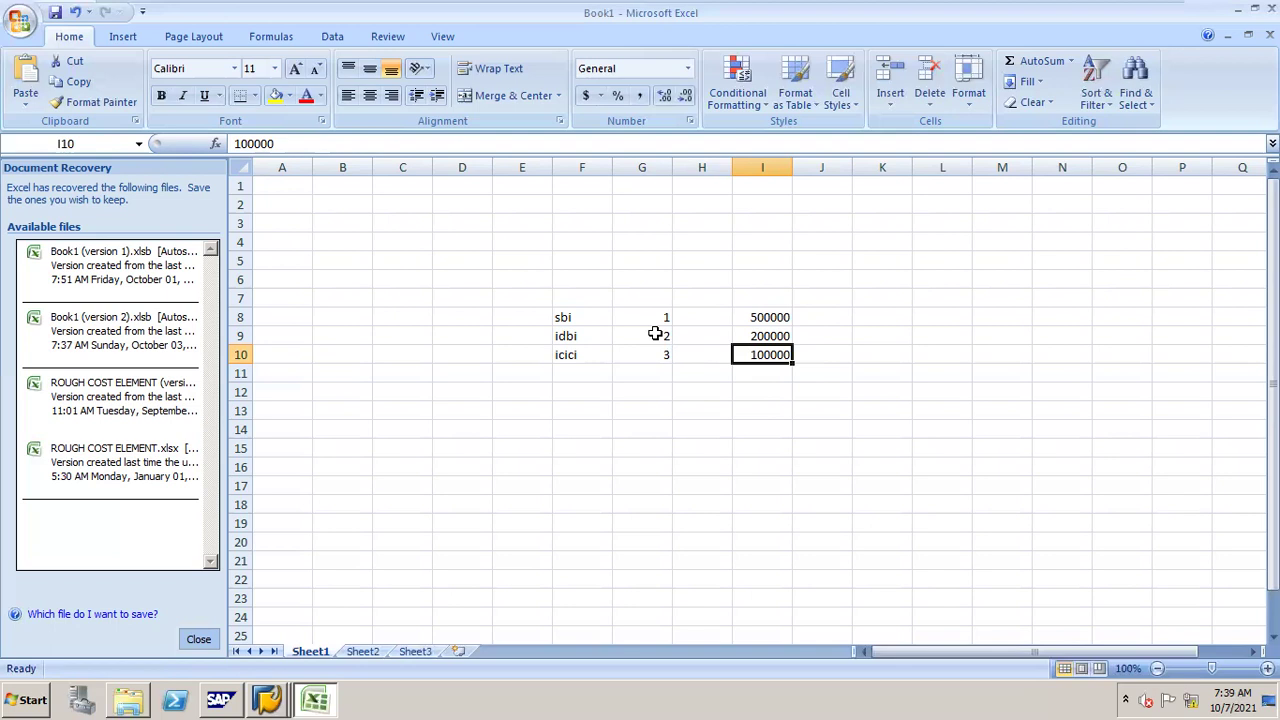
- Note app in cell F14 and seq check lots in cell F15 below the bank list
left_click(598, 431)
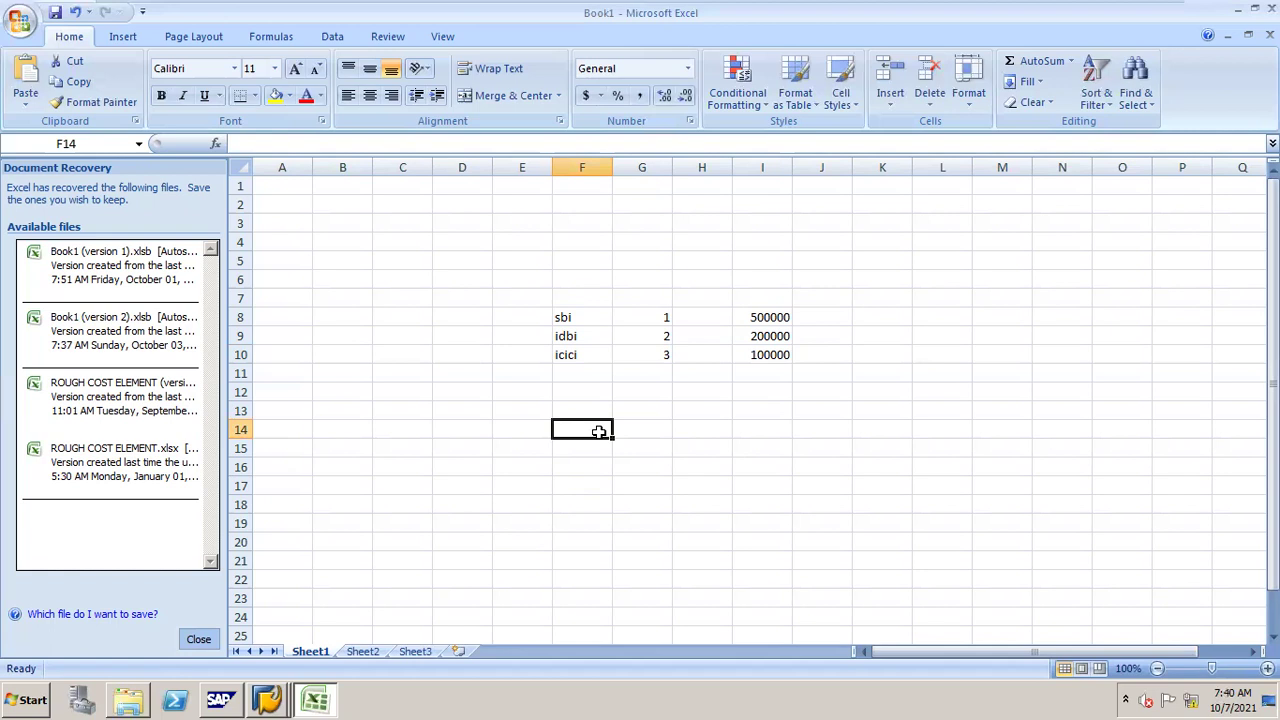
type("app")
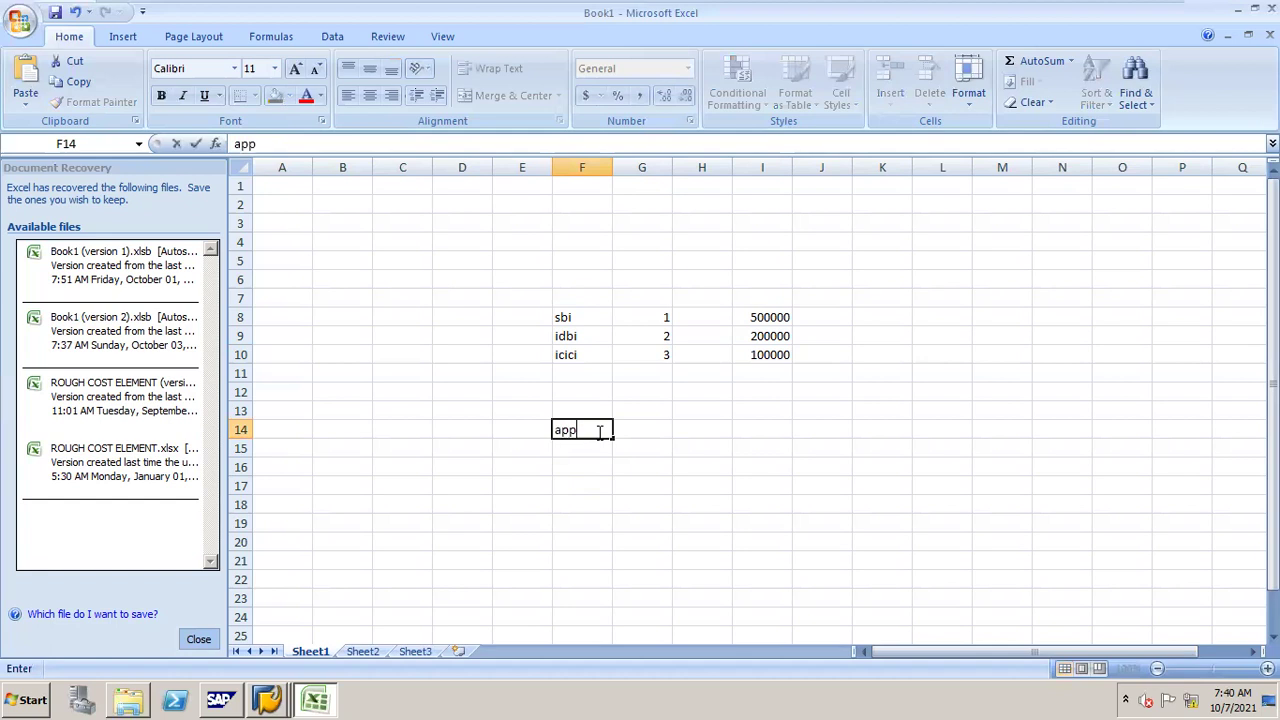
key("Return")
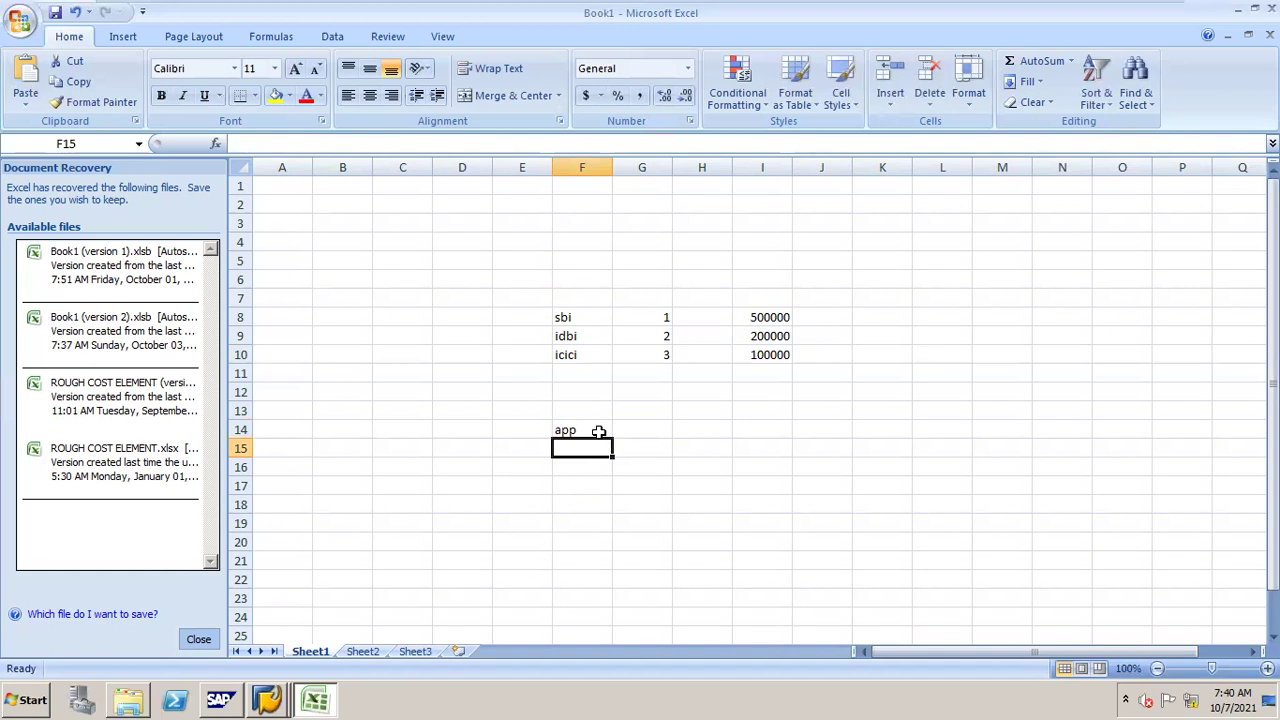
type("seq check lots")
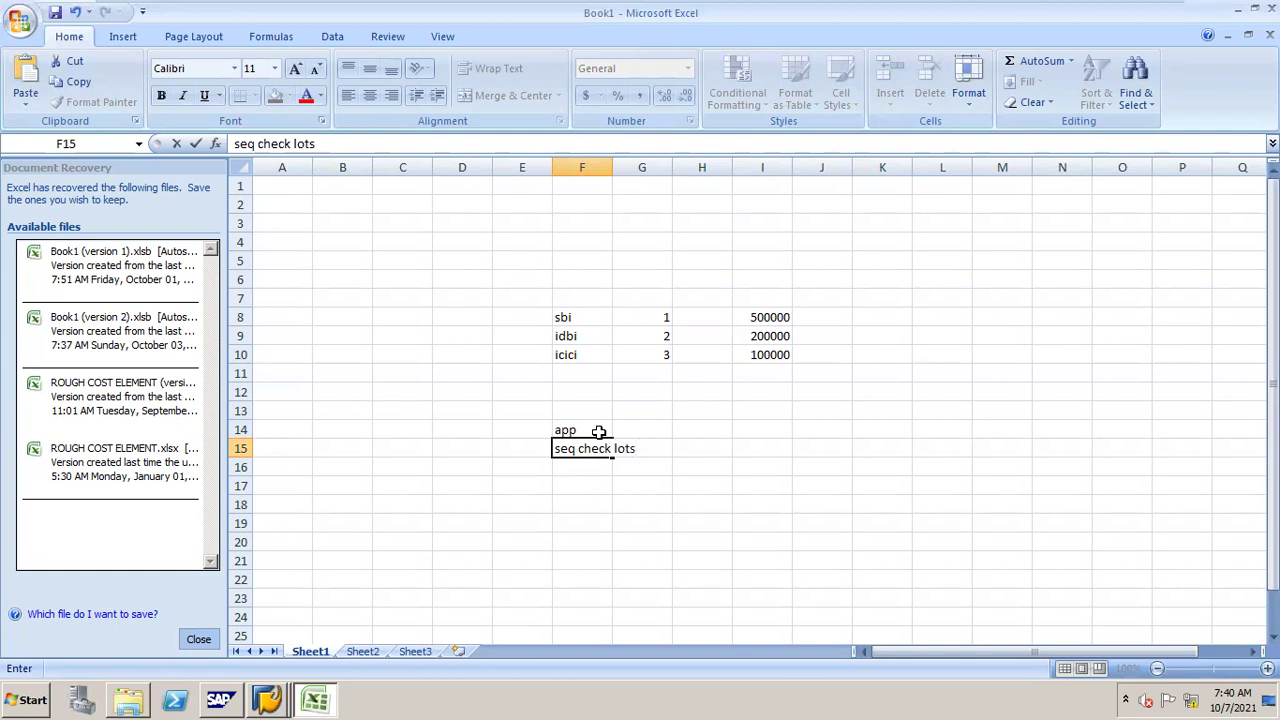
left_click(589, 504)
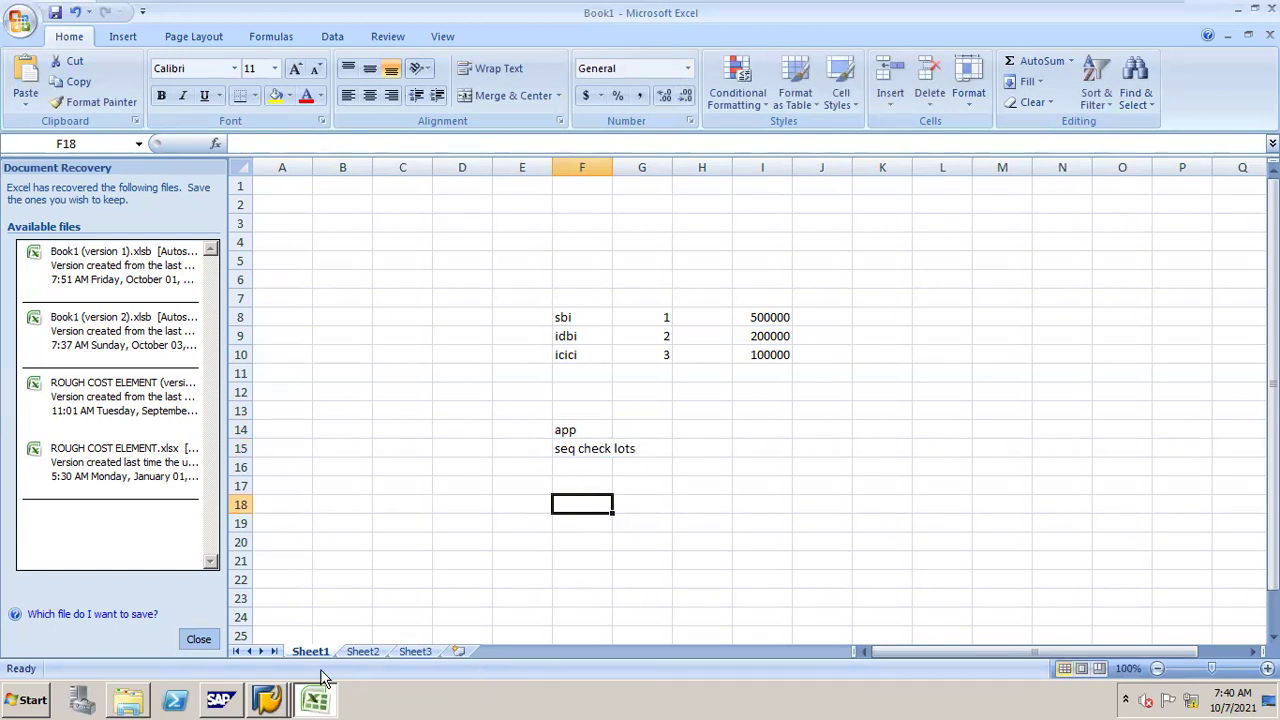
- Switch to SAP Easy Access and display the SAP Customizing Implementation Guide through transaction spro
left_click(268, 700)
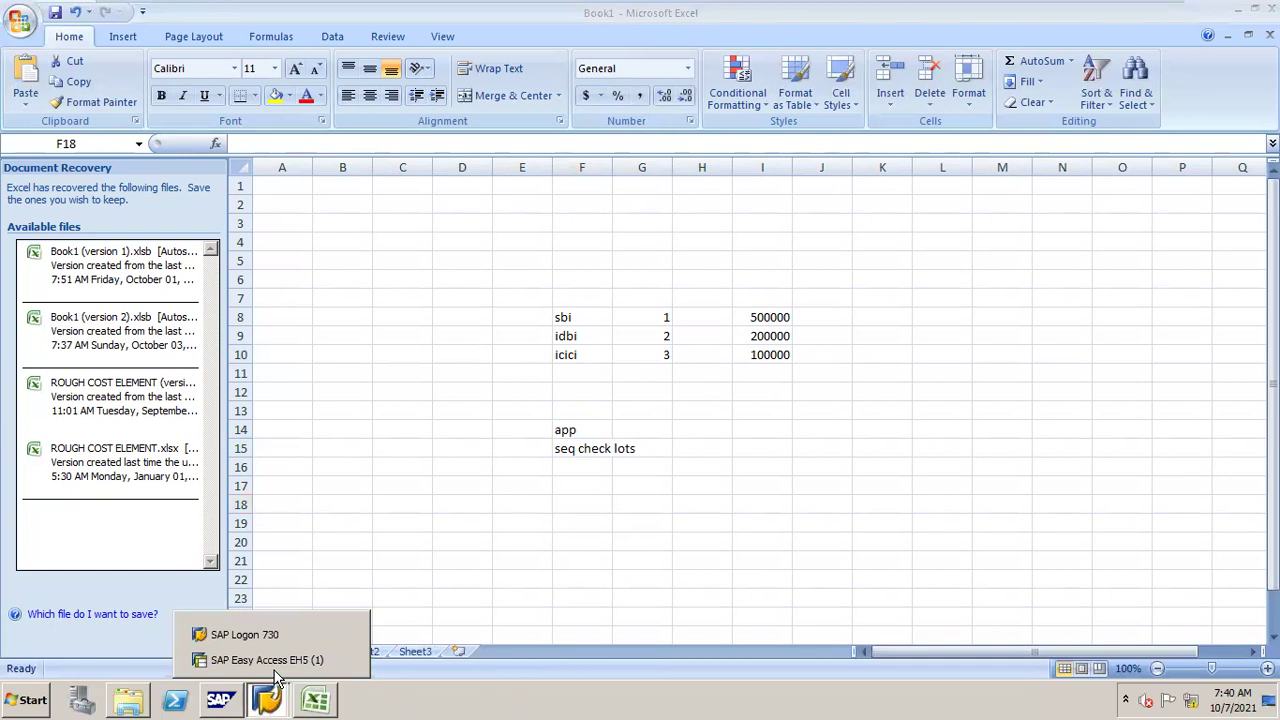
left_click(280, 660)
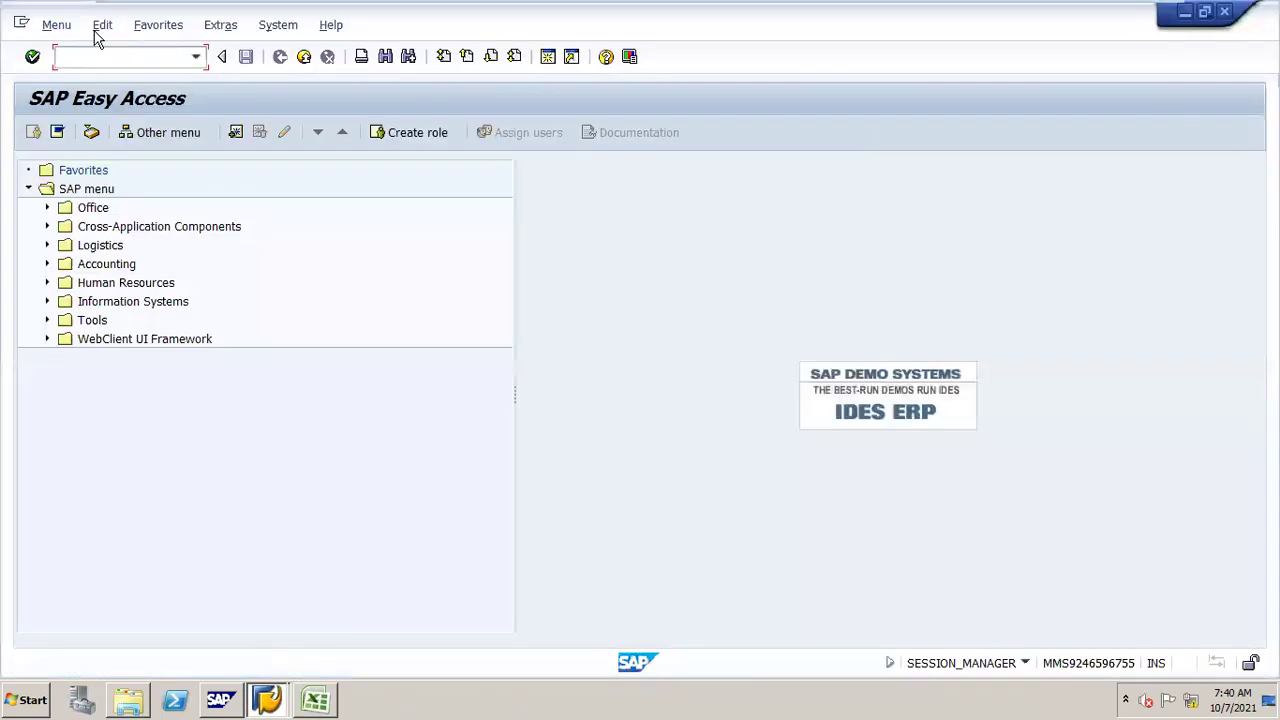
type("spro")
key("Return")
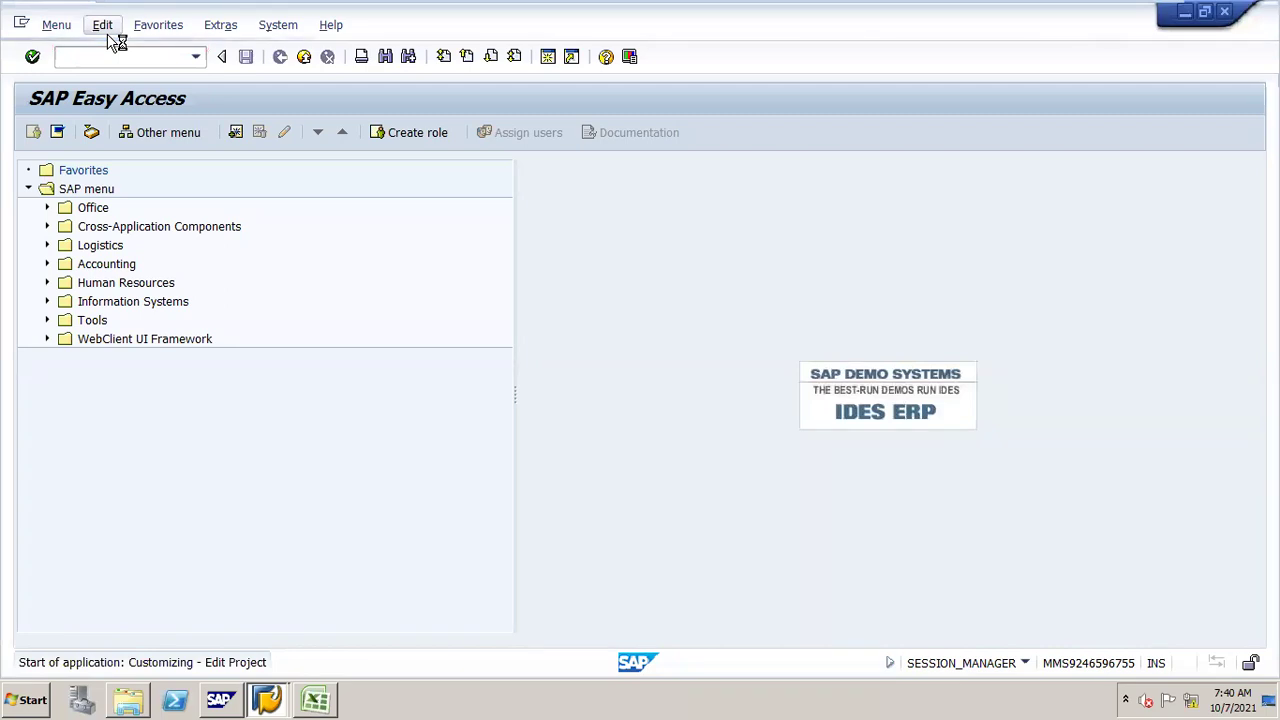
left_click(97, 127)
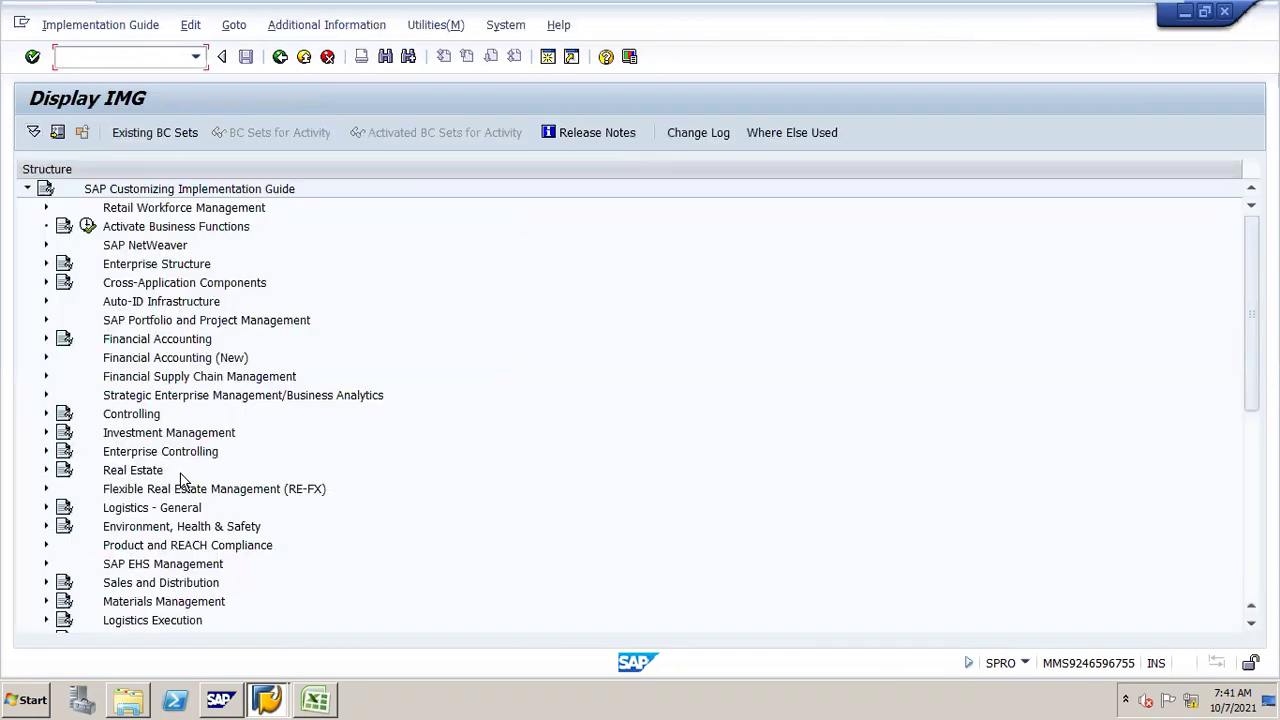
- Expand the implementation guide through Financial Accounting and Accounts Receivable and Accounts Payable to the Business Transactions activities
left_click(155, 343)
double_click(155, 343)
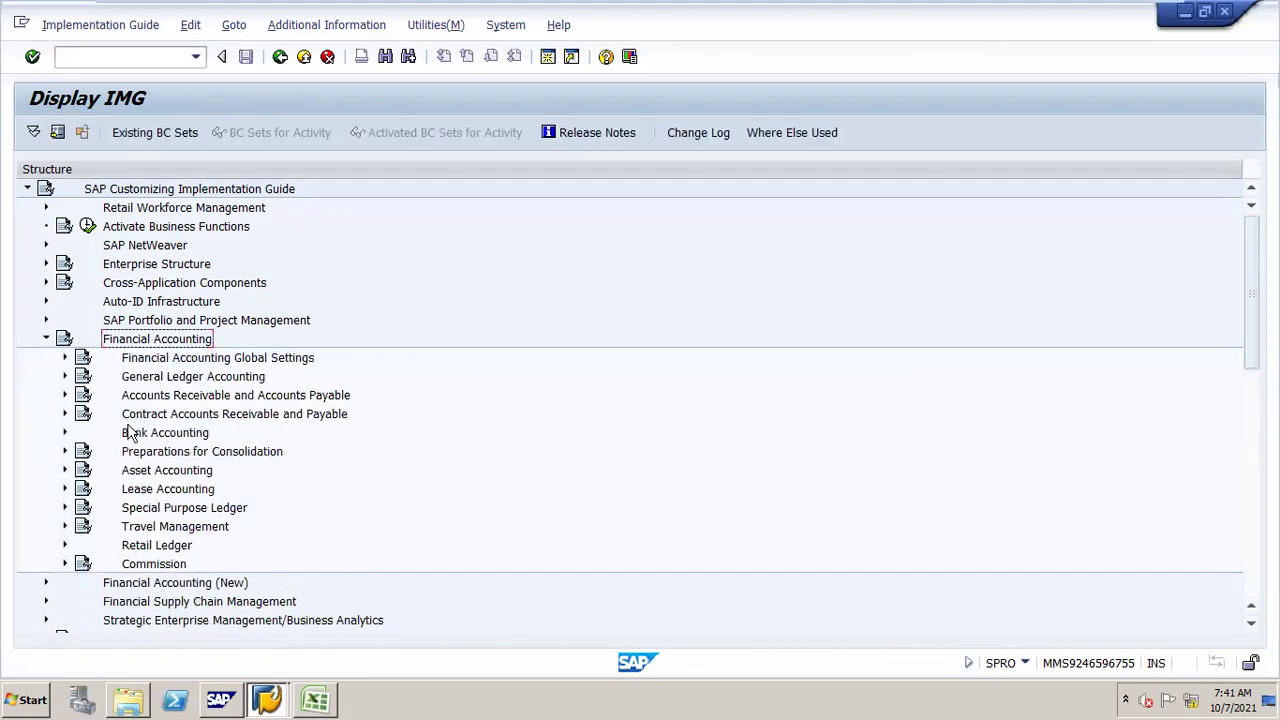
double_click(150, 398)
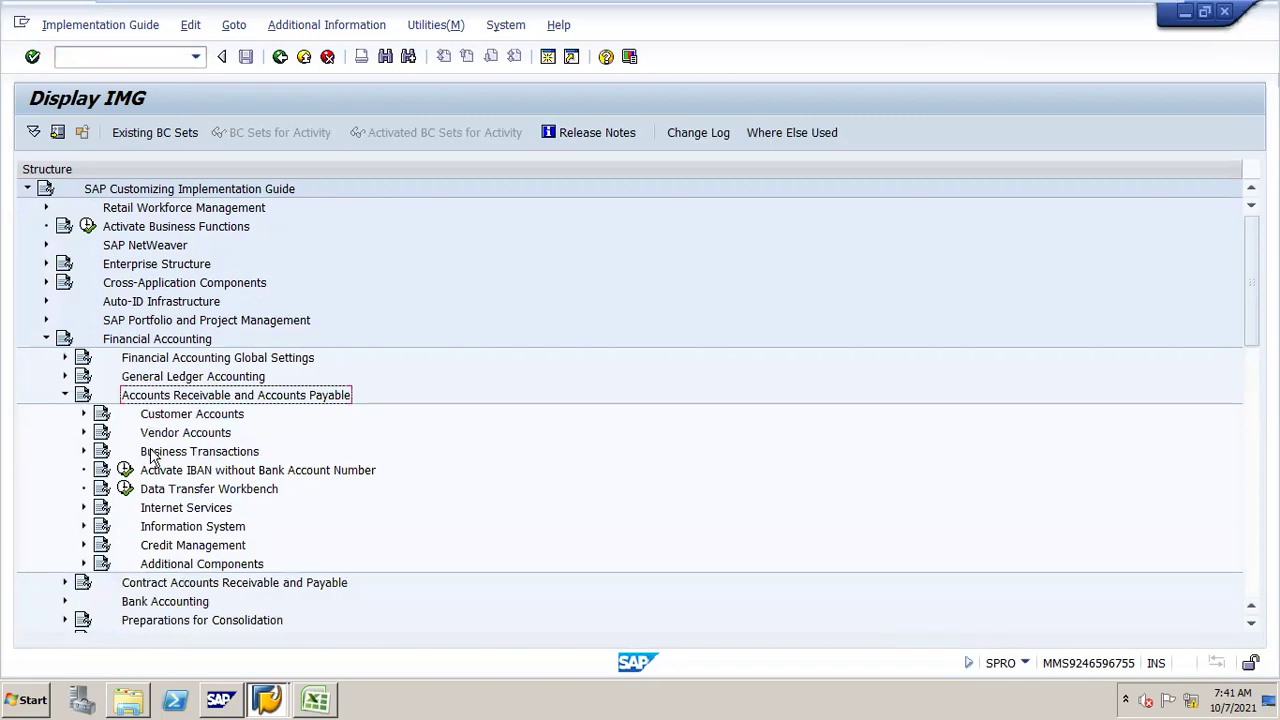
double_click(156, 435)
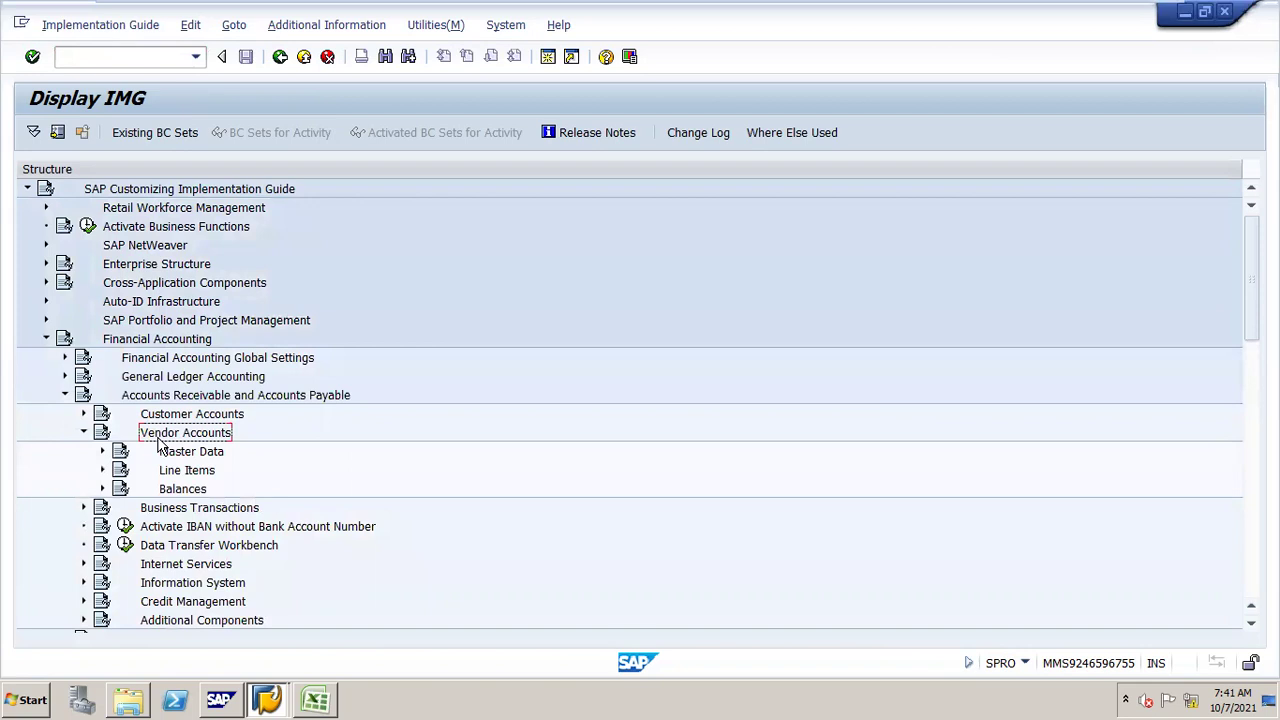
double_click(158, 436)
double_click(158, 447)
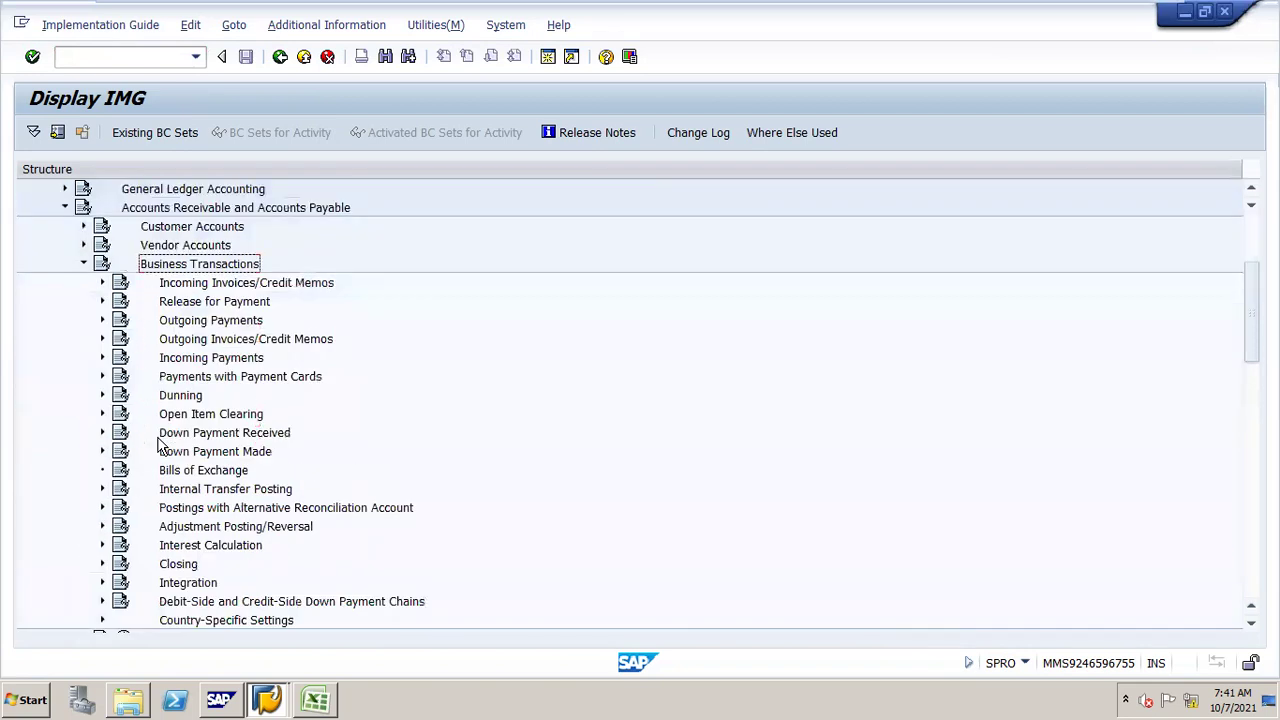
- Expand Outgoing Payments and Automatic Outgoing Payments down to Payment Method/Bank Selection for Payment Program
key("Down")
key("Down")
key("Down")
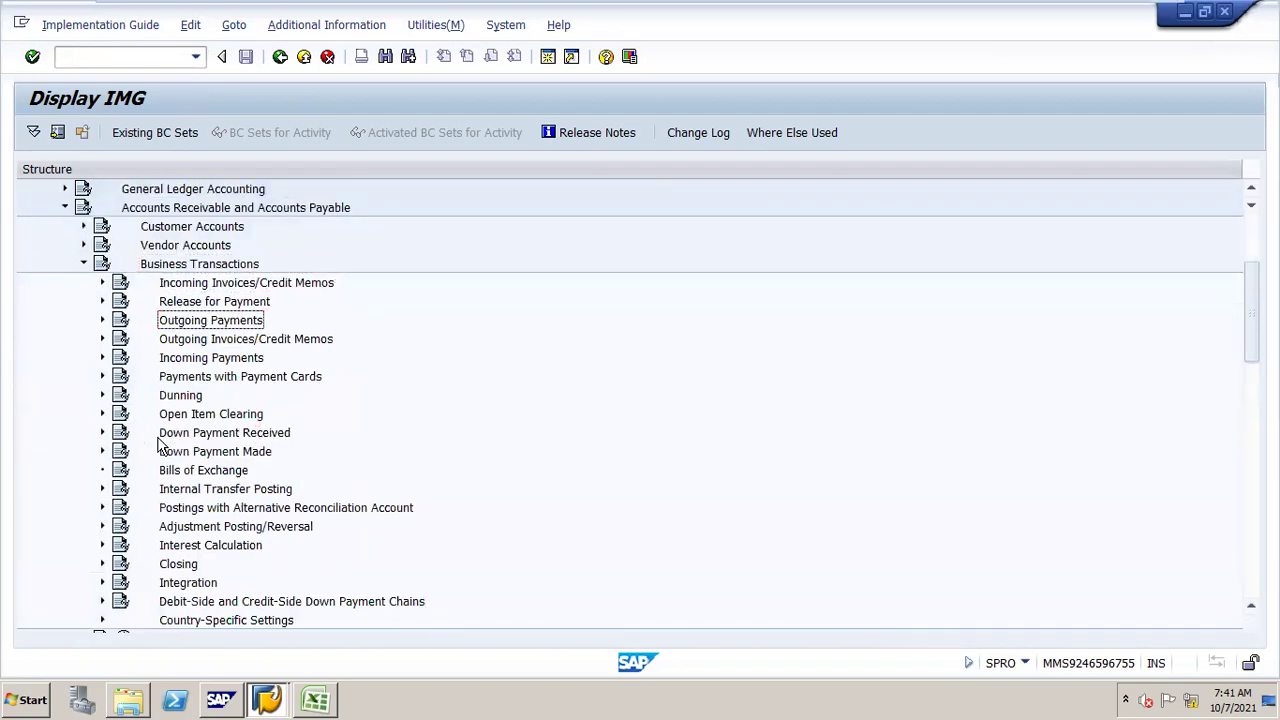
key("Right")
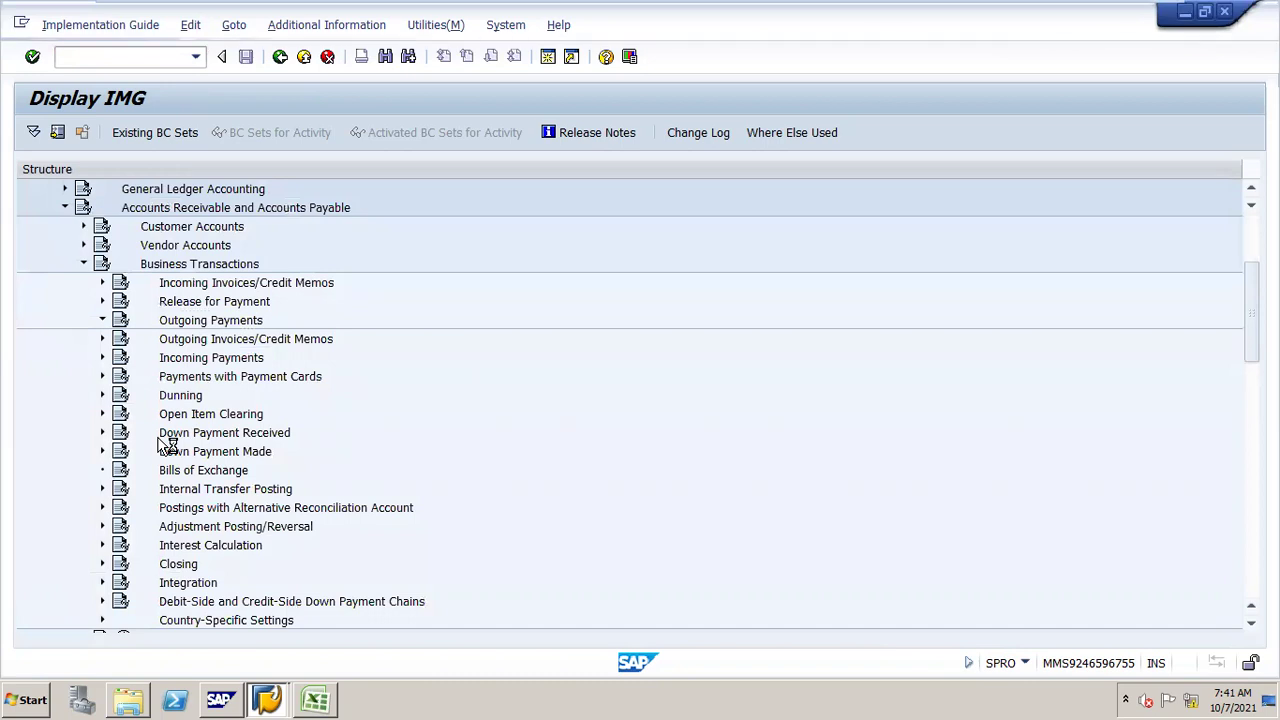
key("Down")
key("Down")
key("Down")
key("Right")
key("Down")
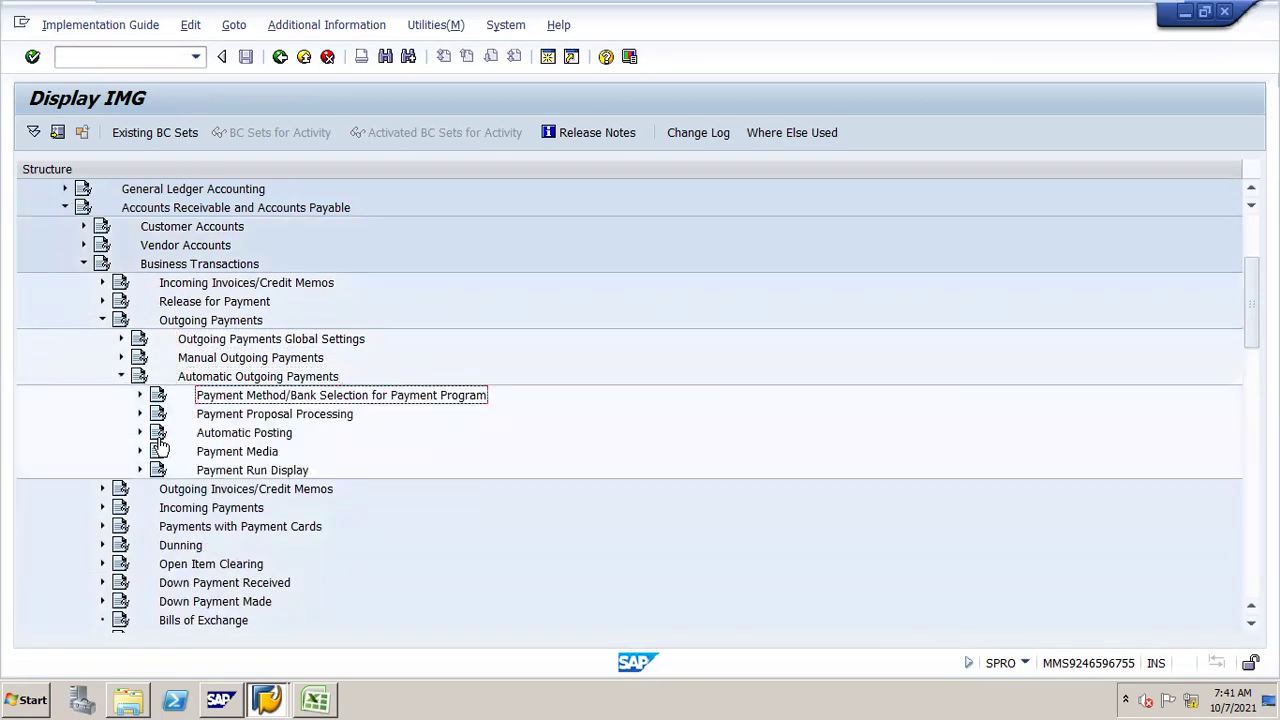
key("Right")
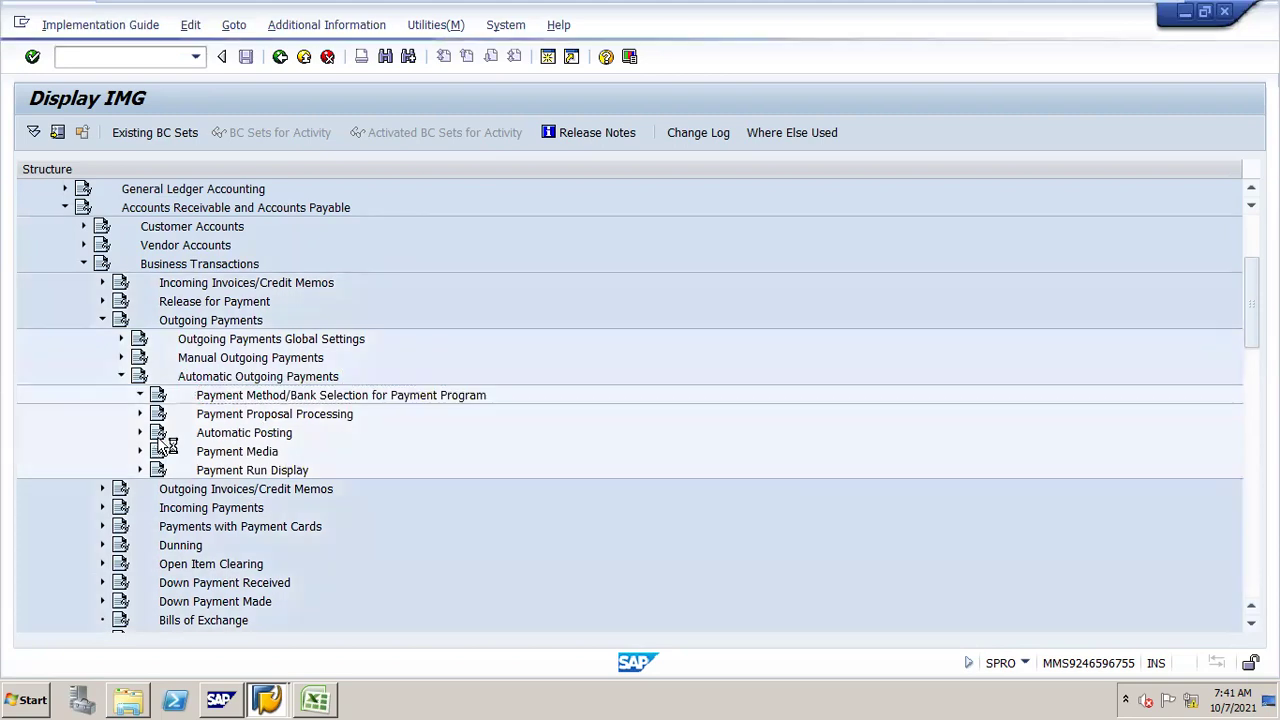
- Open Set Up Payment Methods per Country for Payment Transactions and start a new entry
key("Down")
key("Down")
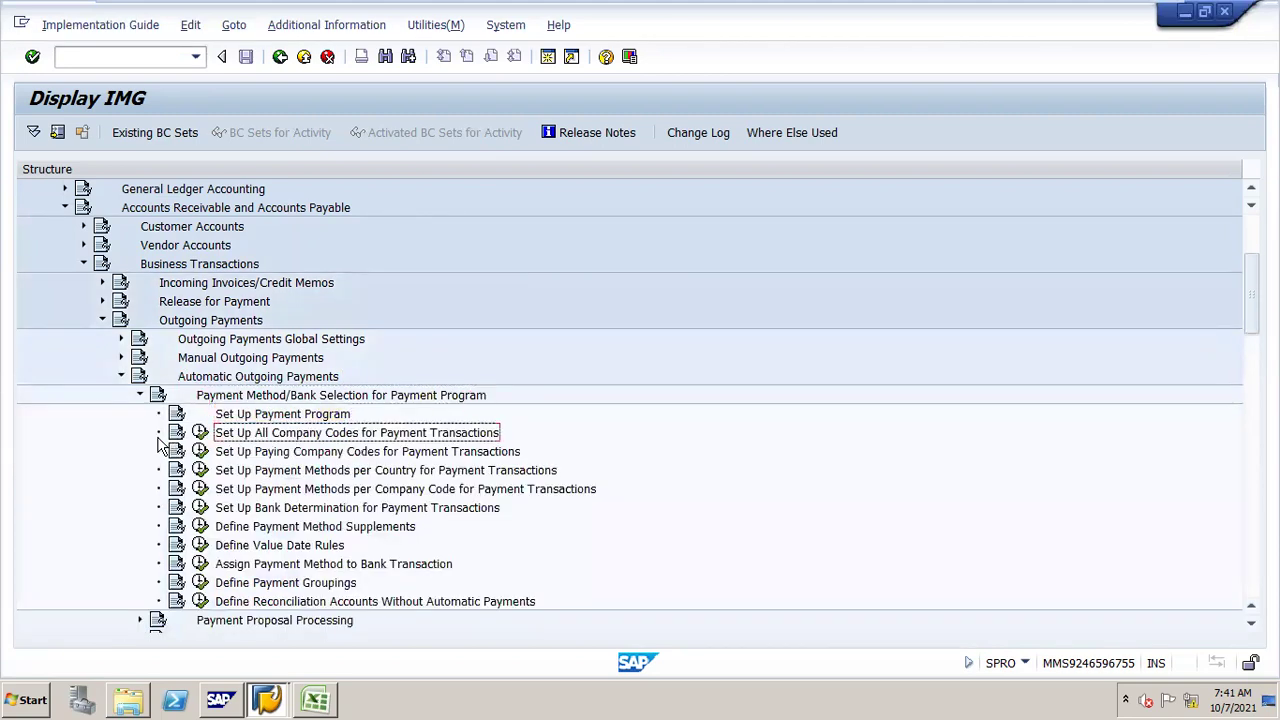
key("Down")
key("Down")
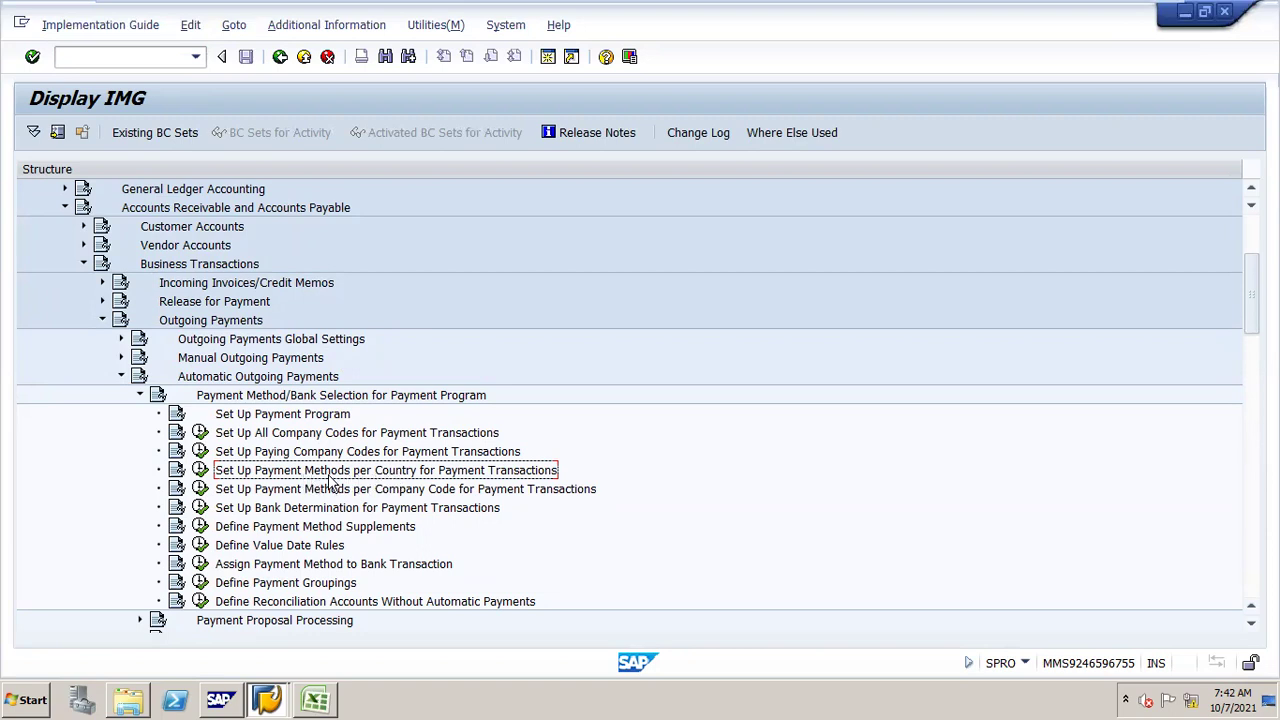
left_click(200, 470)
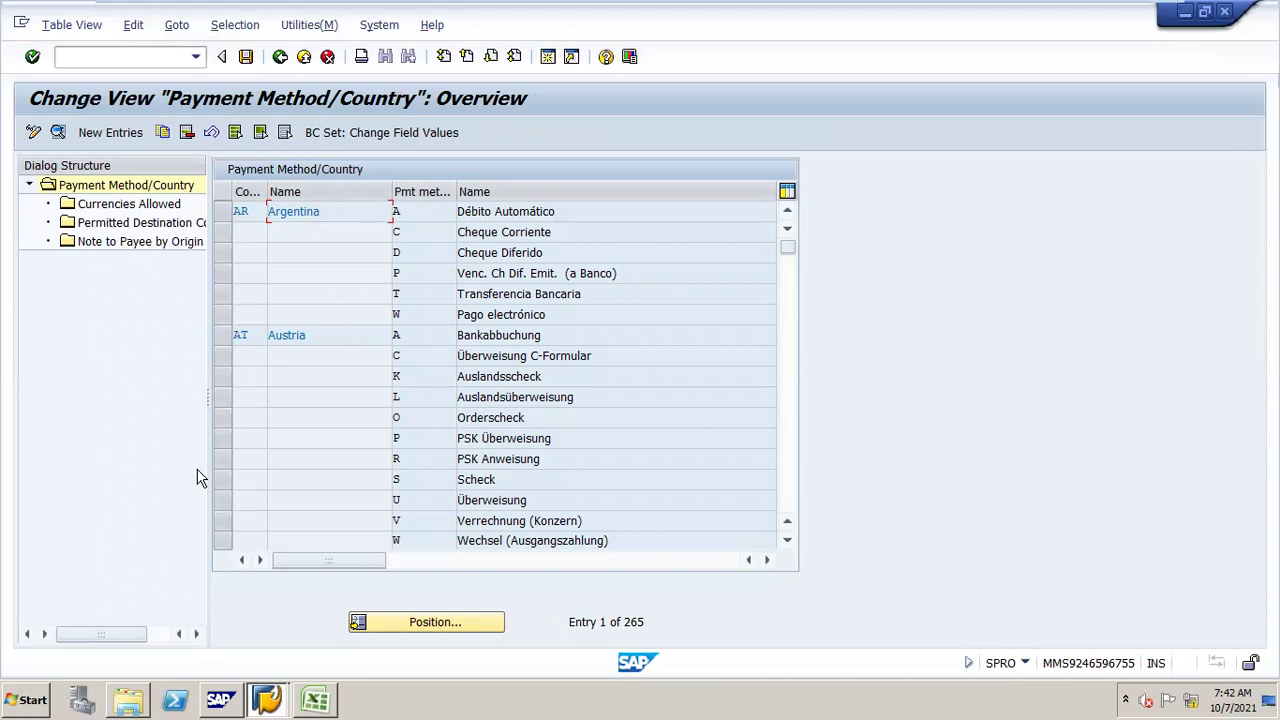
left_click(110, 132)
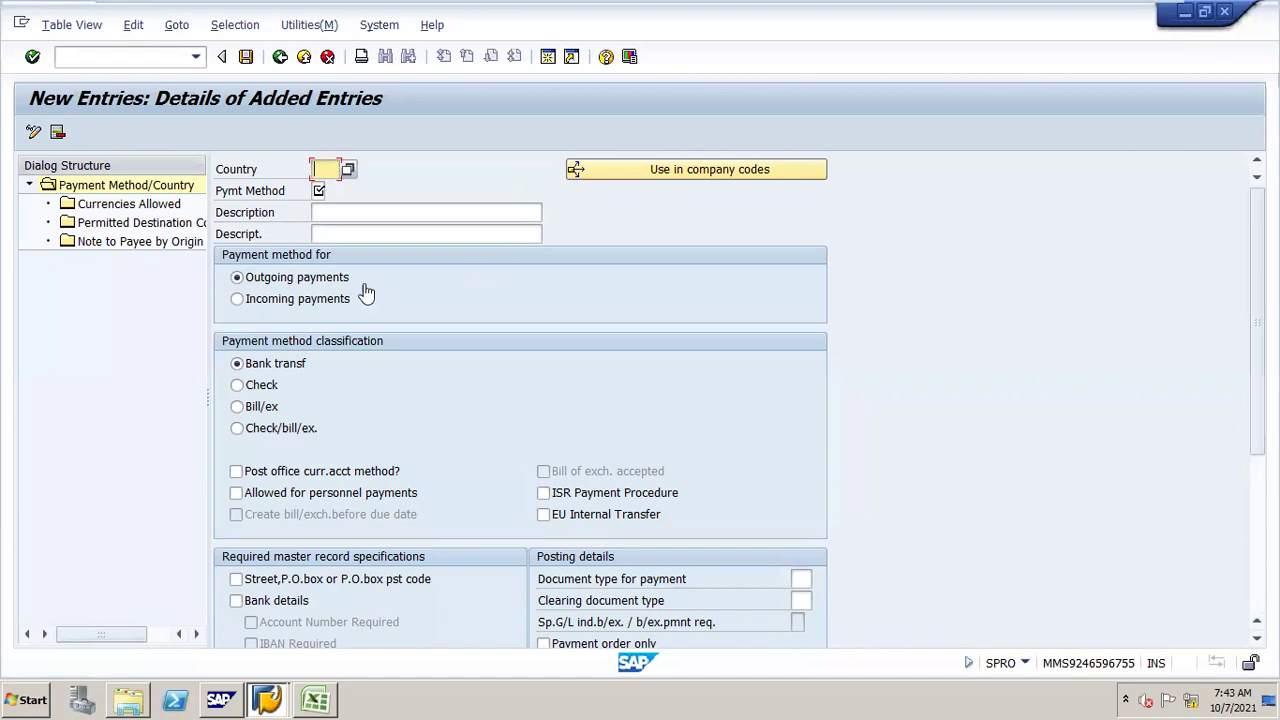
- Set the new entry's country to IN and its payment method to the > character
left_click(322, 169)
type("IN")
key("Tab")
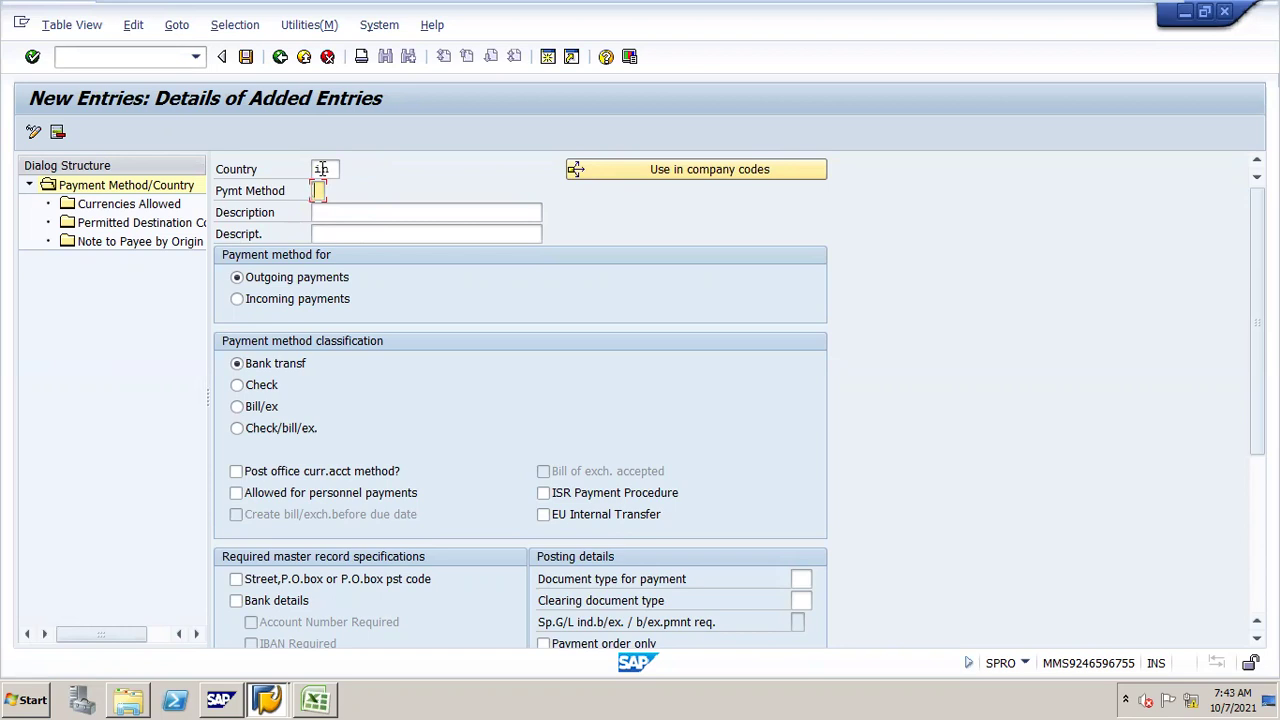
type("1")
key("BackSpace")
type("a")
key("BackSpace")
key("Escape")
- Describe the payment method as PAYEMNT ETHOD FOR s14 and classify it as Check
left_click(334, 212)
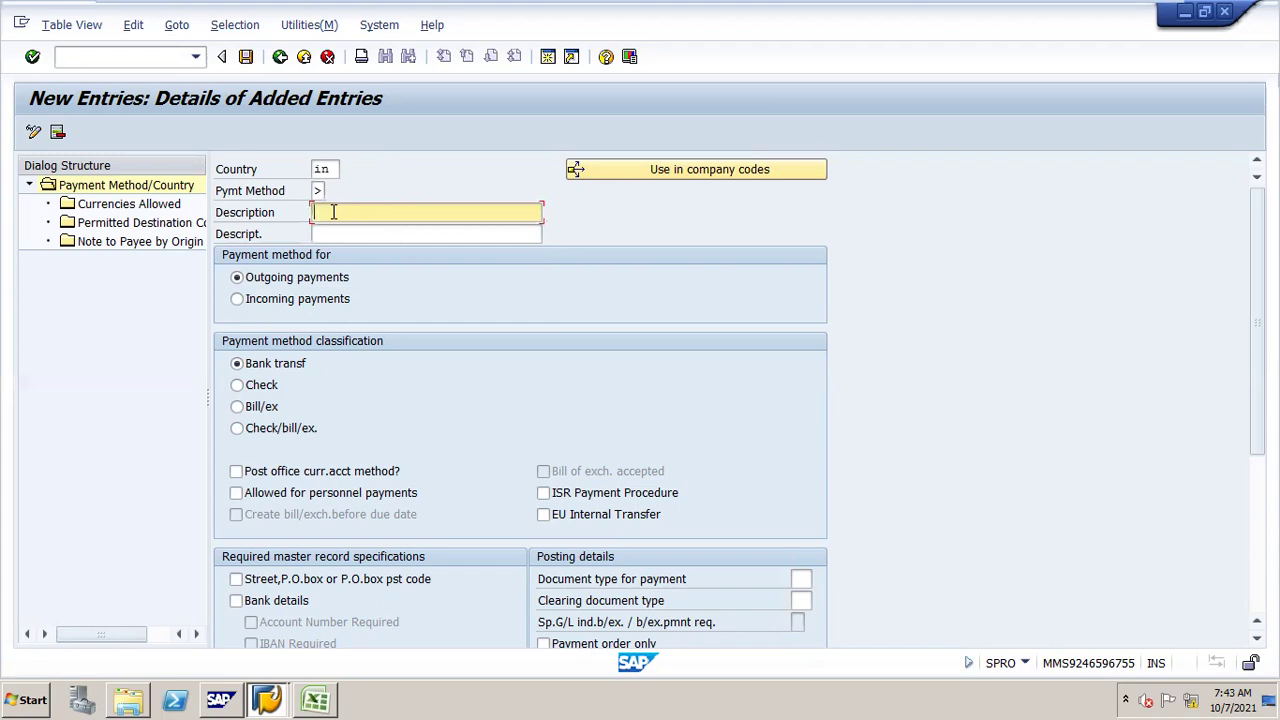
type("pa")
key("Down")
key("Return")
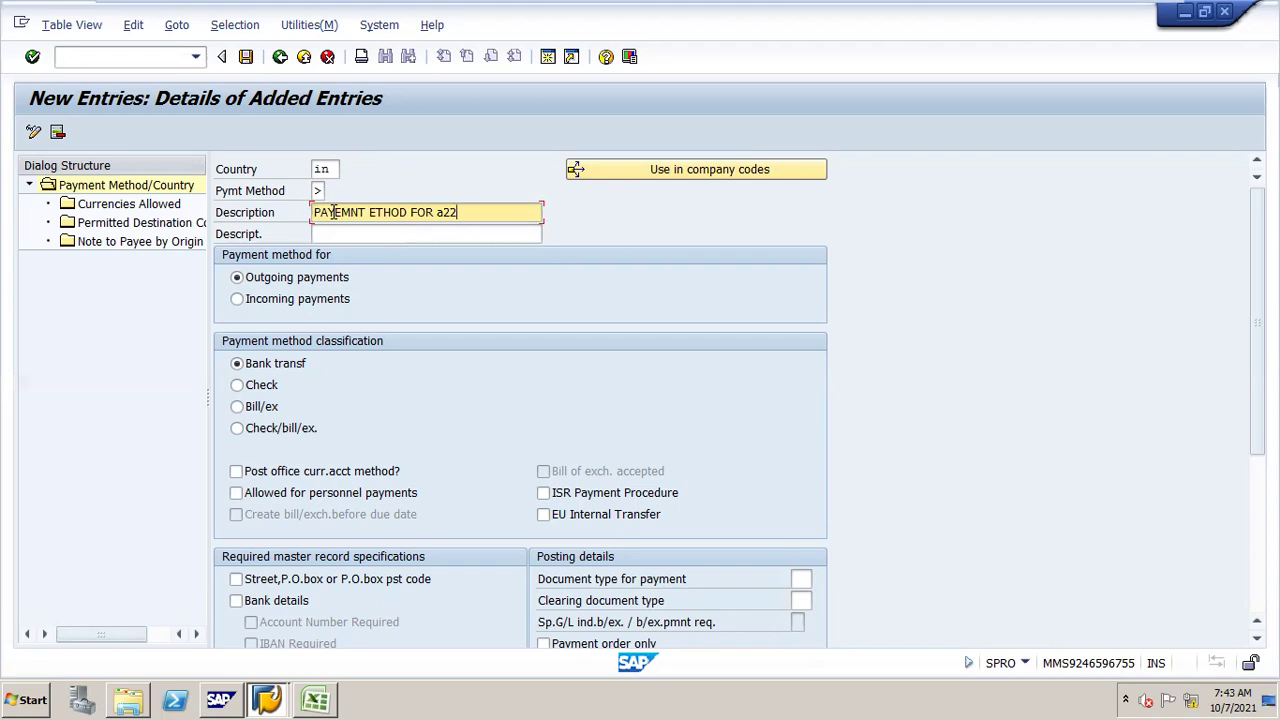
key("BackSpace")
key("BackSpace")
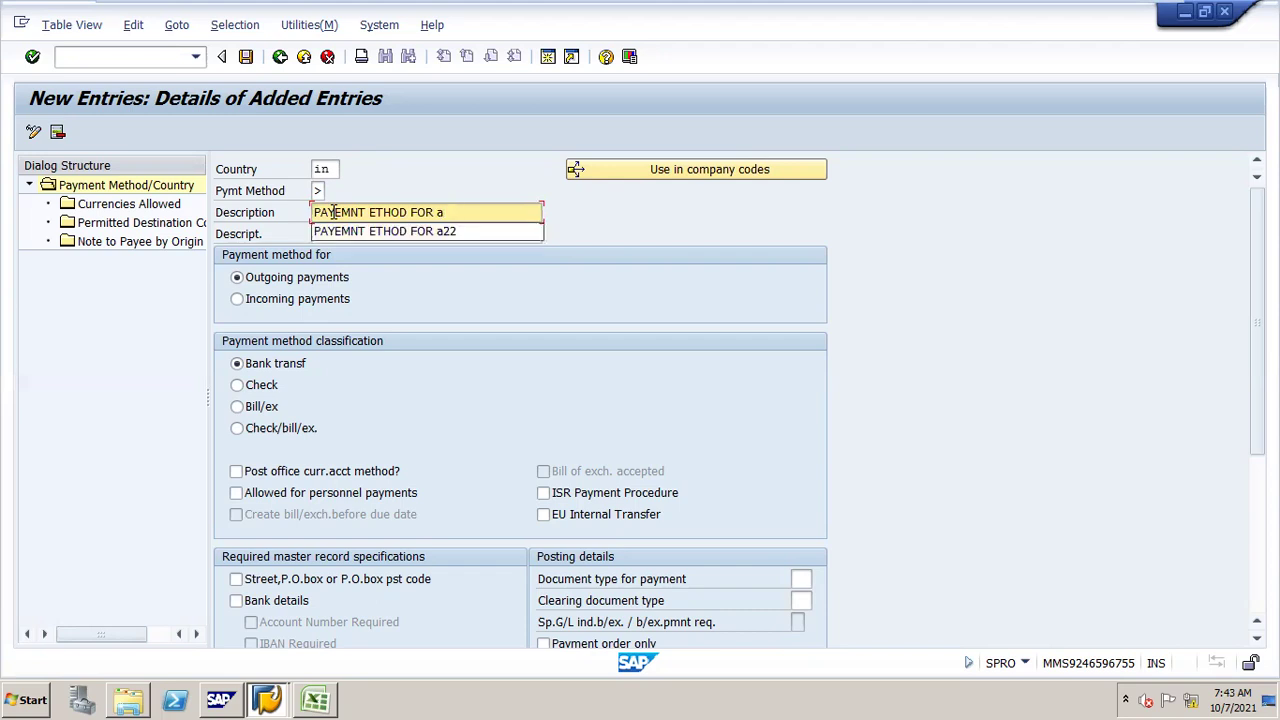
key("BackSpace")
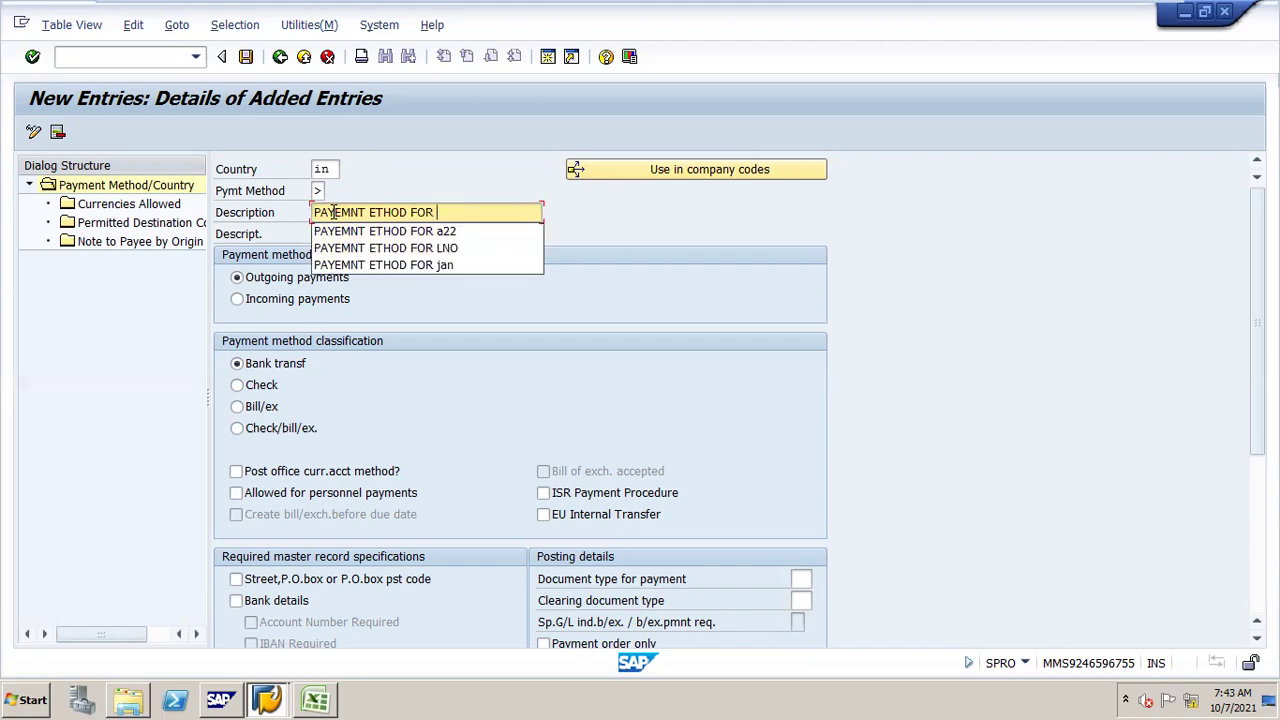
type("s14")
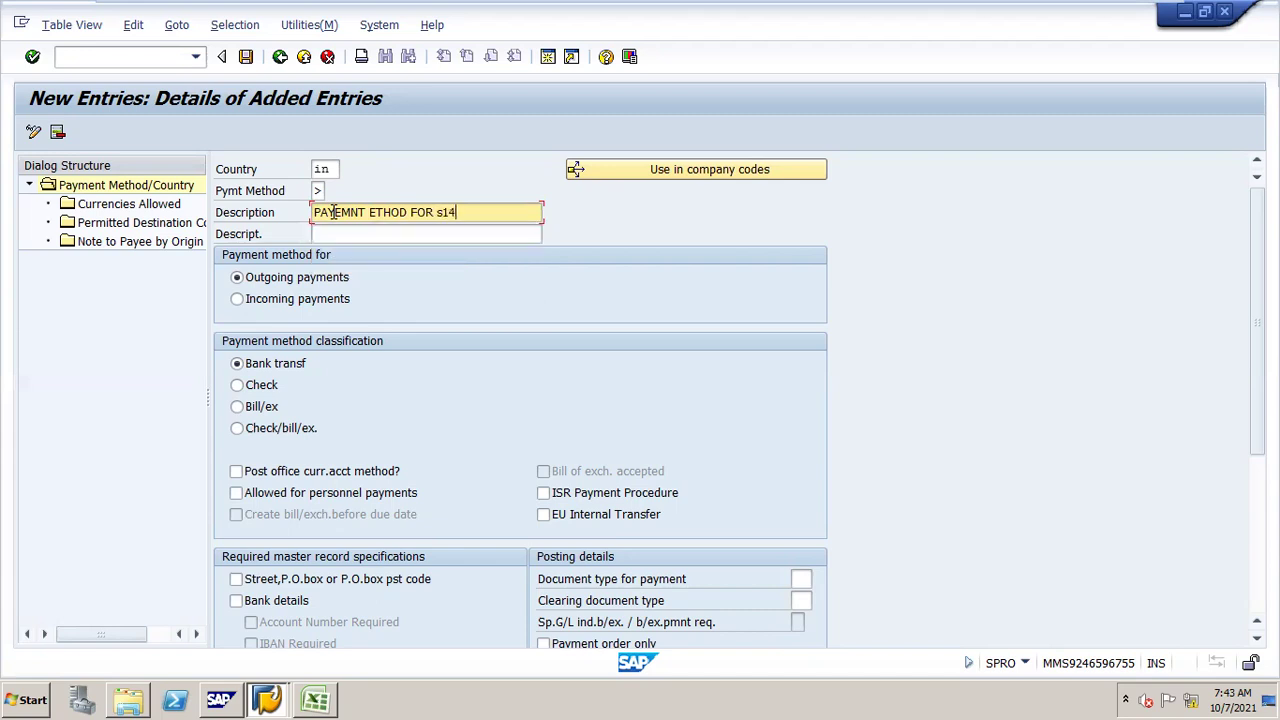
left_click(240, 390)
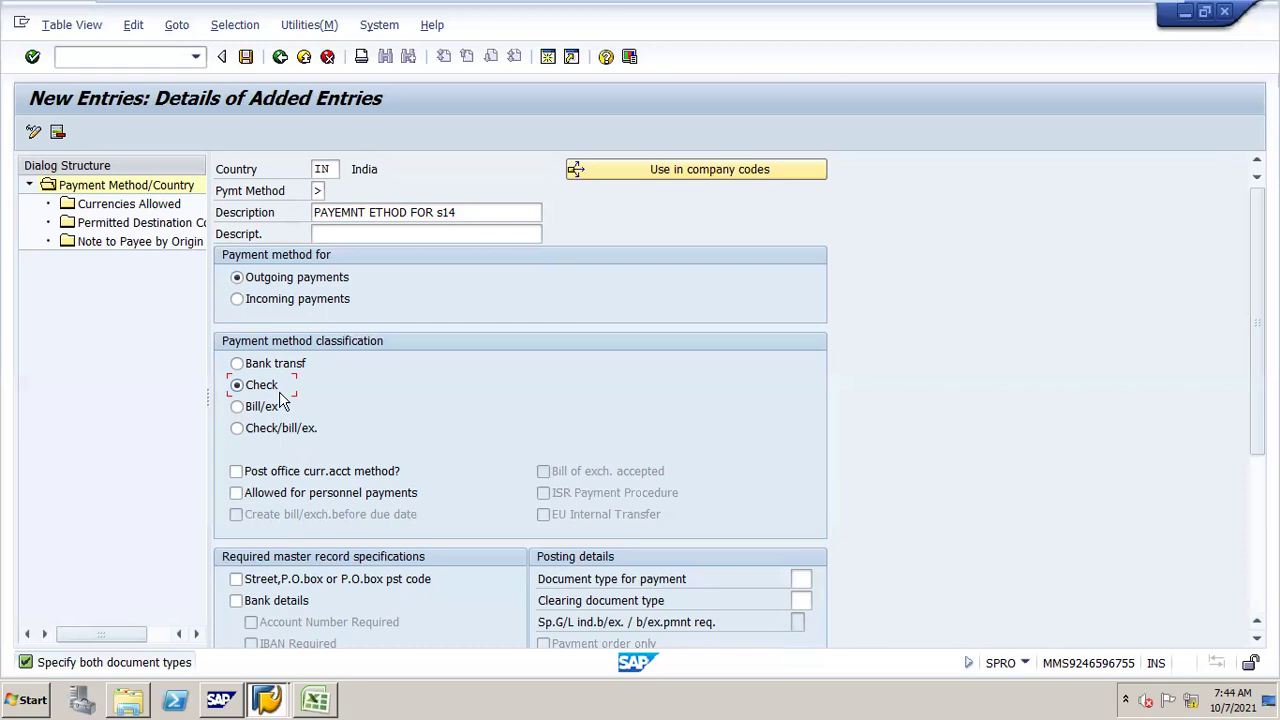
- Set both the document type for payment and the clearing document type to kz in the posting details
scroll(1074, 363, "down", 1)
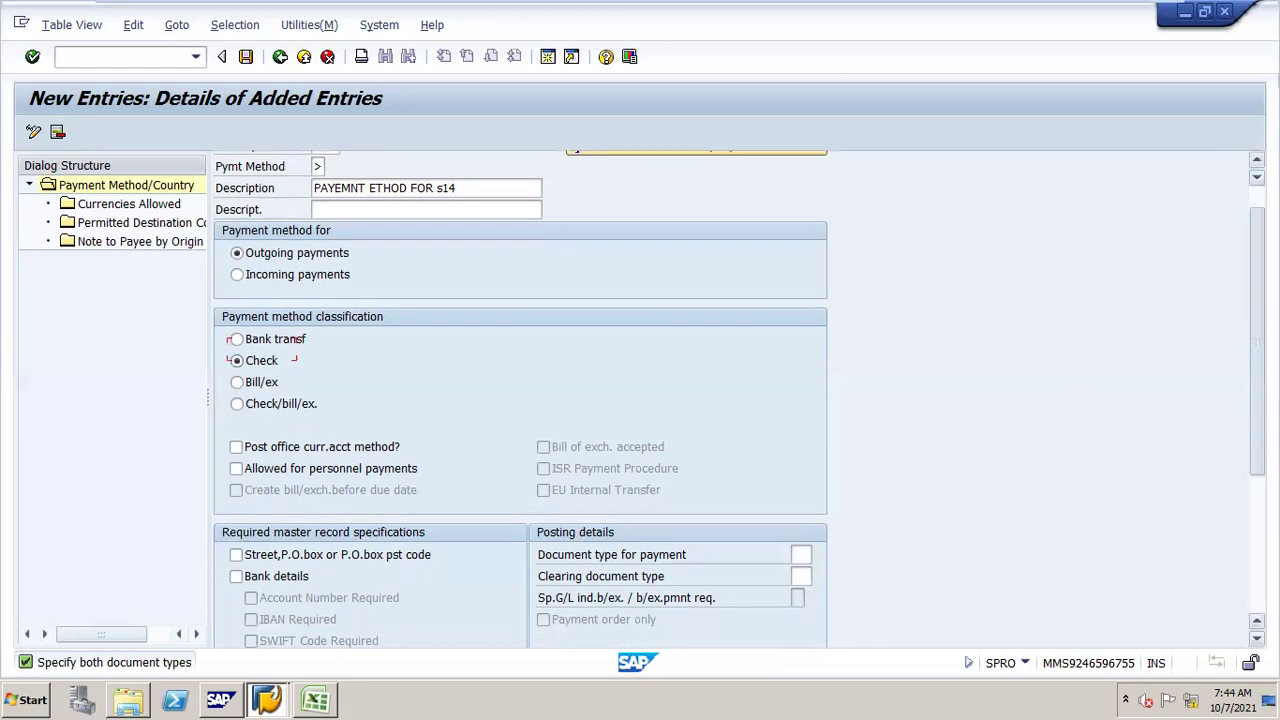
scroll(740, 400, "down", 7)
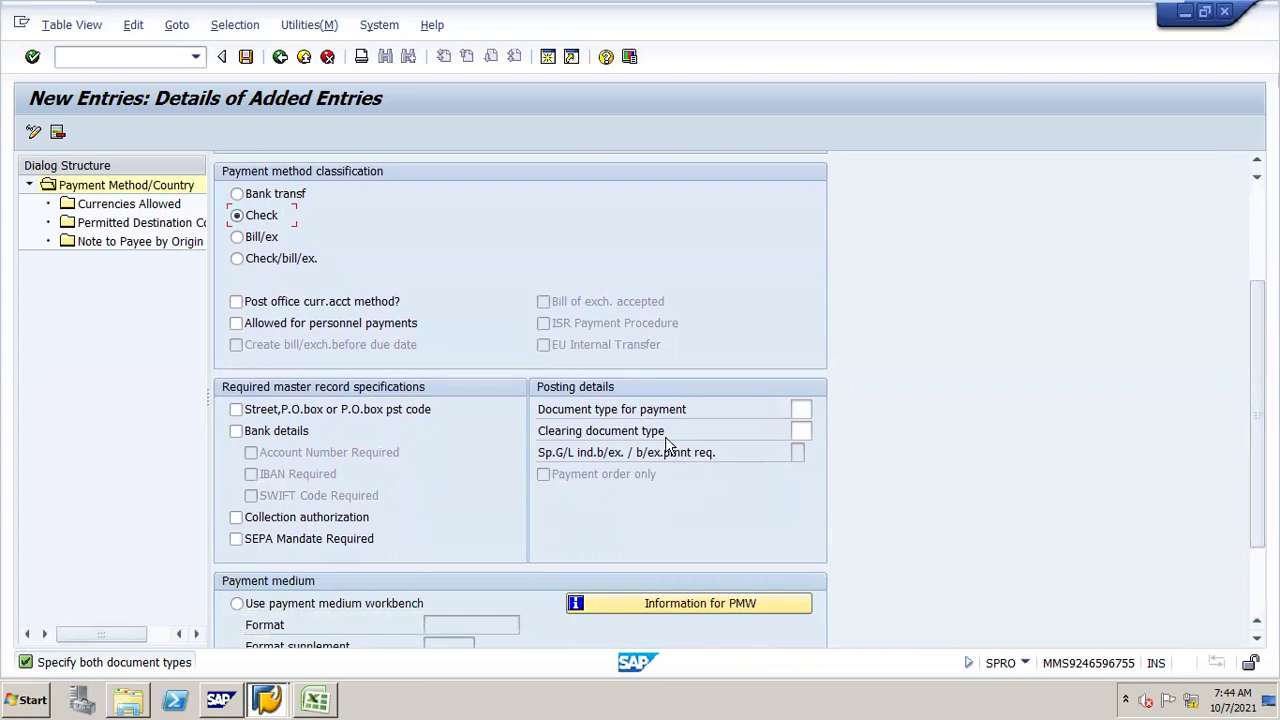
left_click(797, 411)
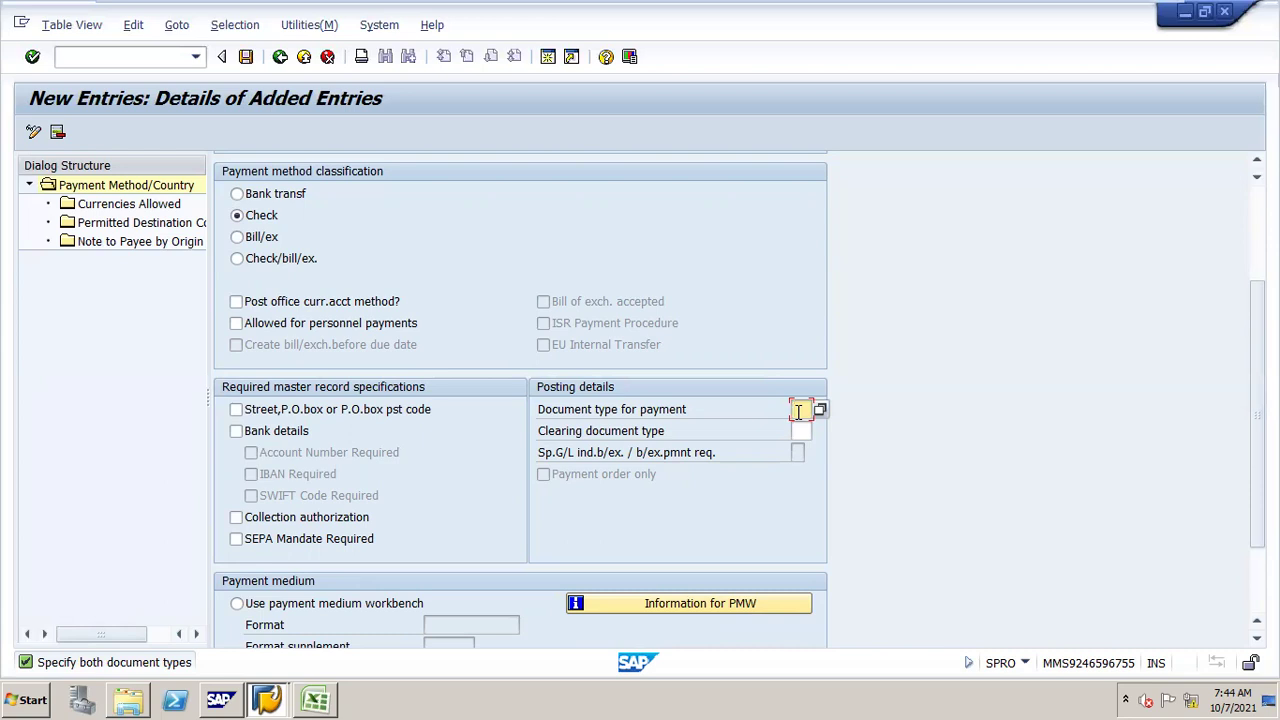
type("k")
key("Down")
key("Return")
left_click(803, 432)
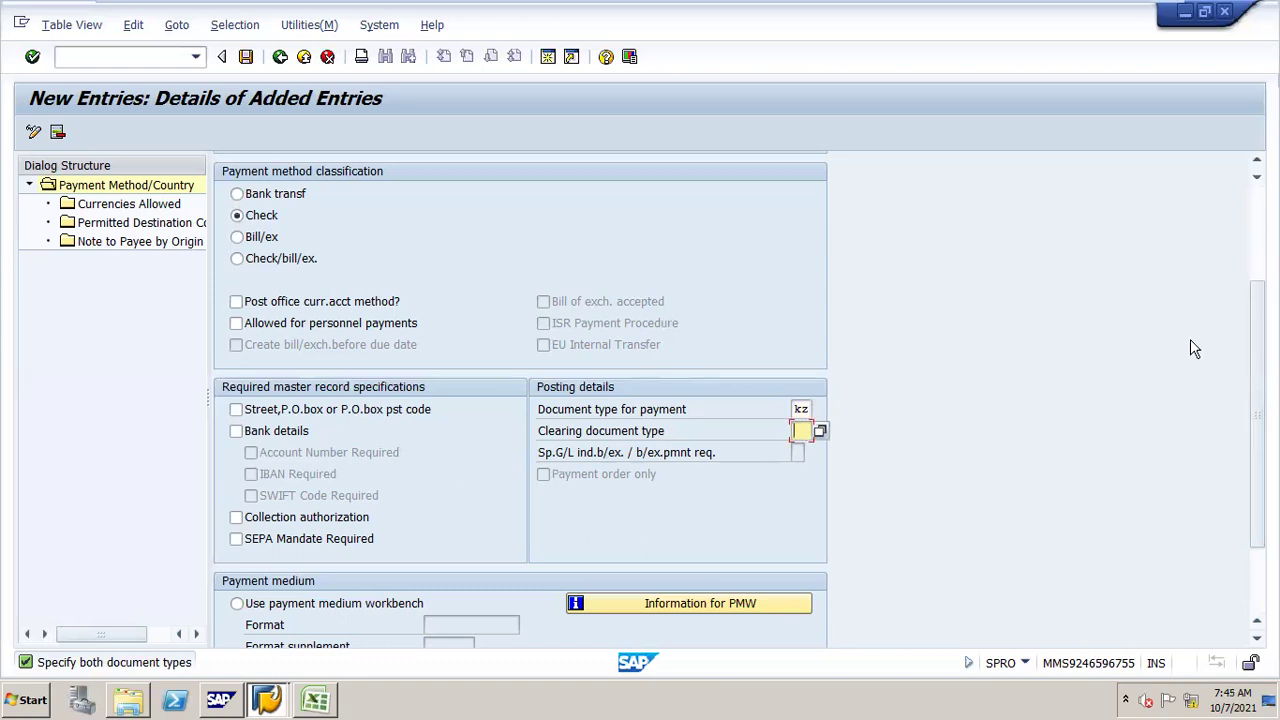
scroll(1190, 339, "down", 1)
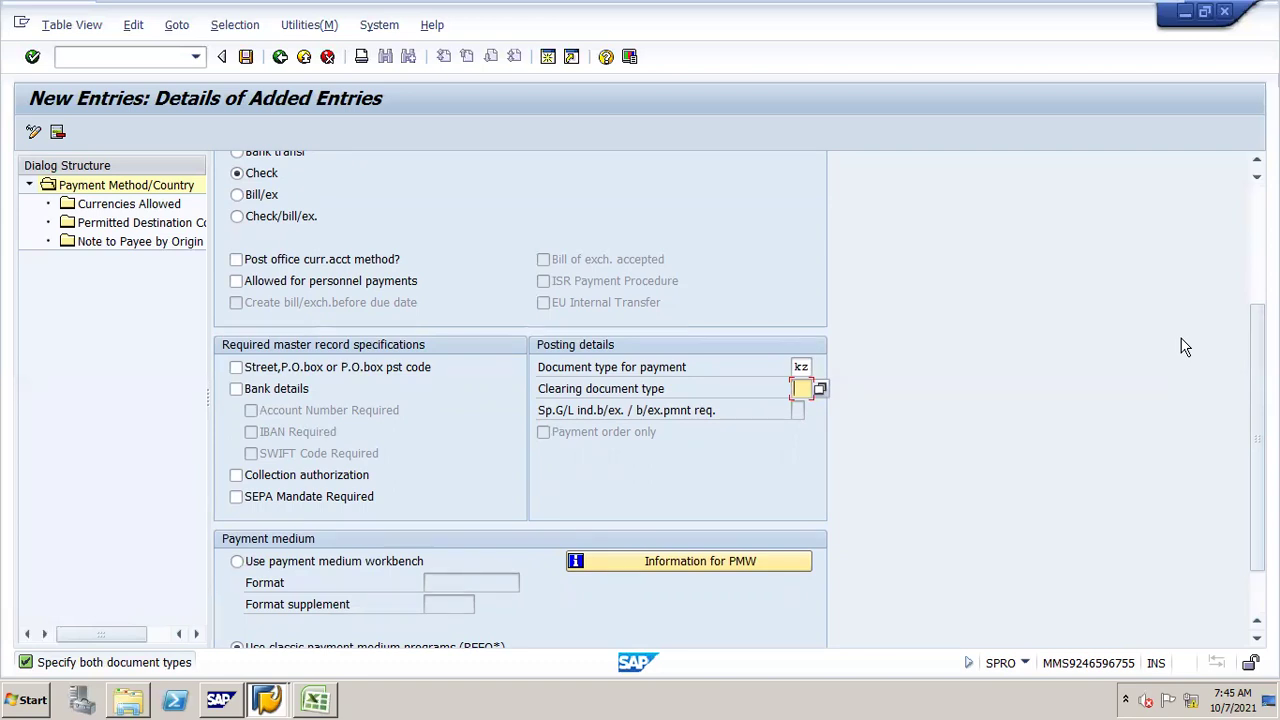
type("k")
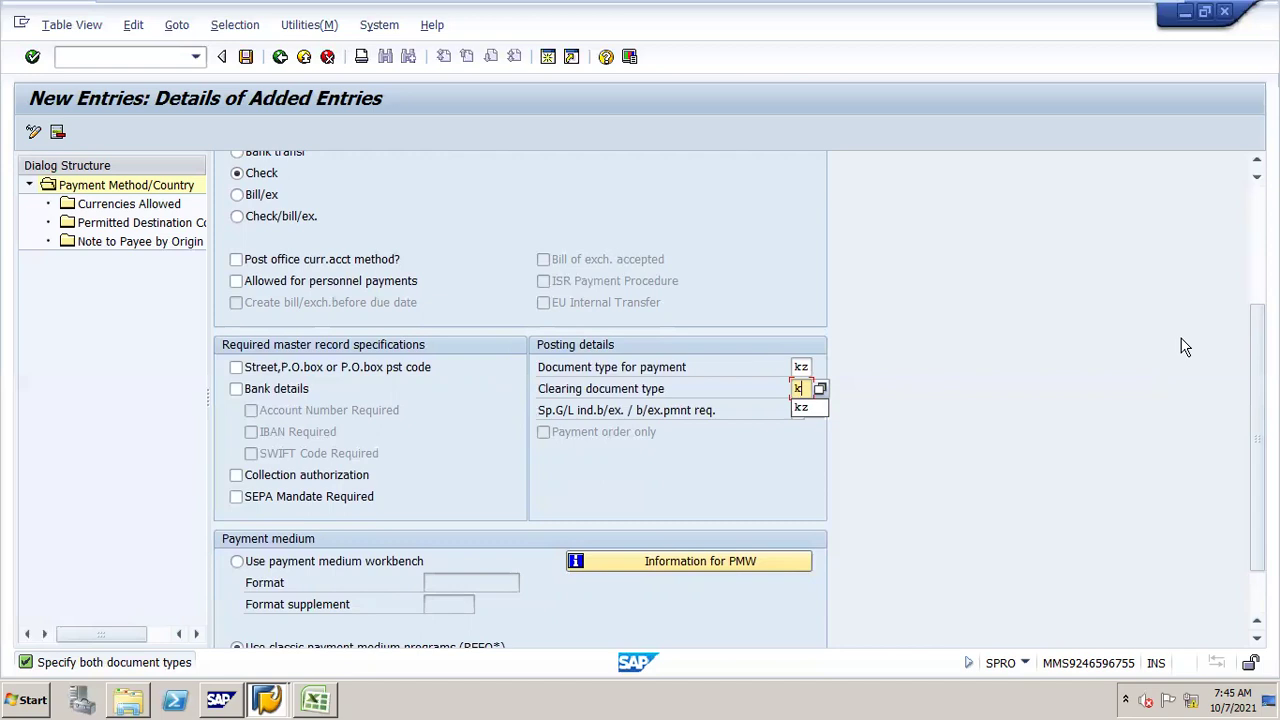
key("Down")
key("Return")
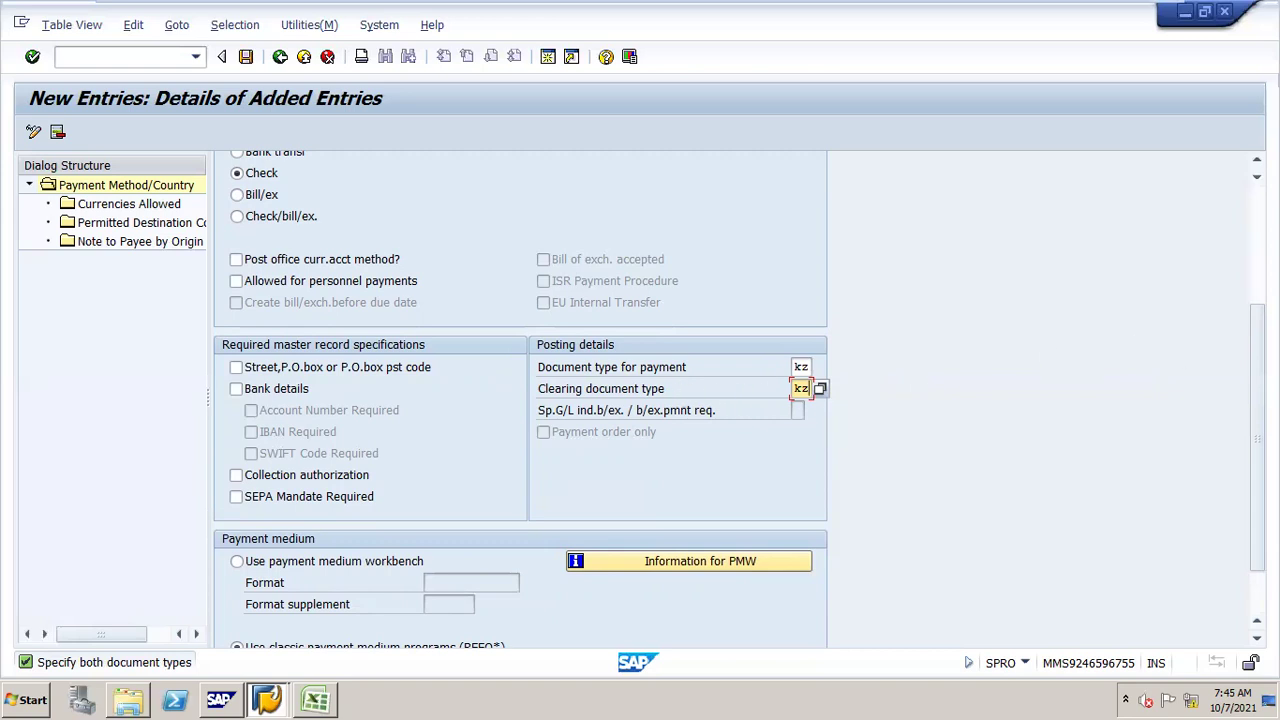
- Set the classic payment medium program to RFFOUS_C and the print dataset name to LIST1S
scroll(739, 399, "down", 1)
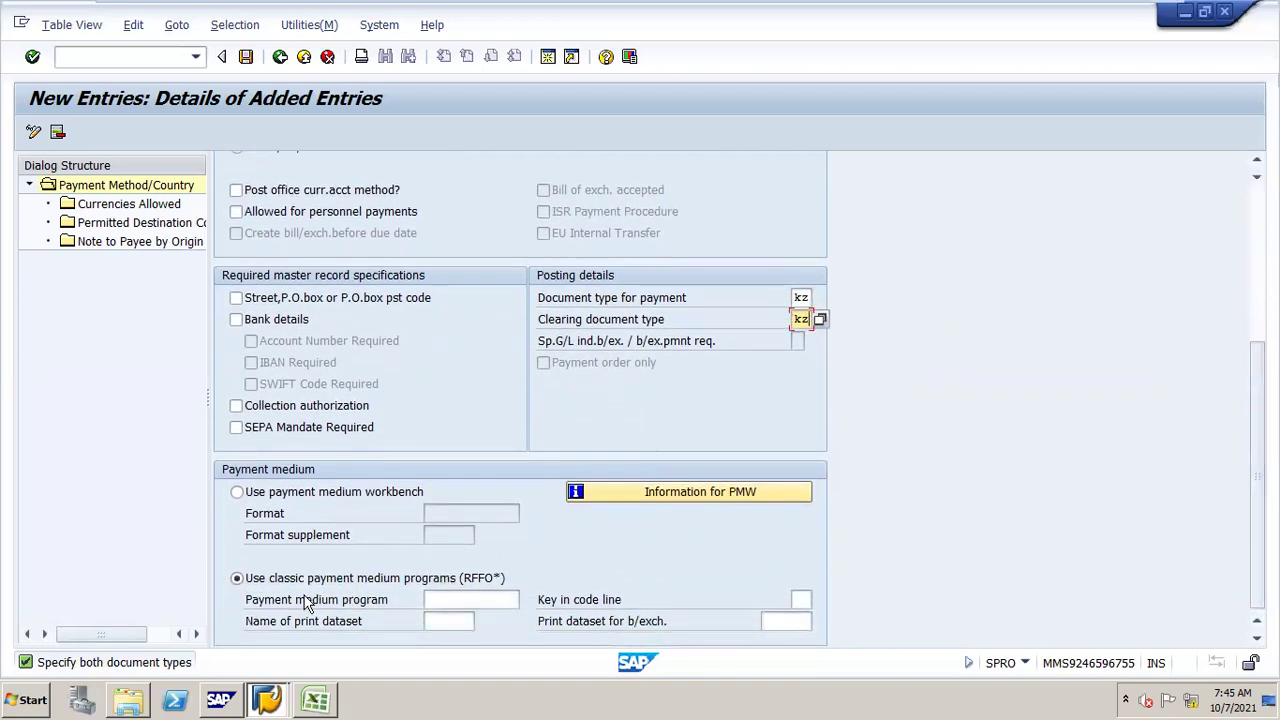
left_click(451, 600)
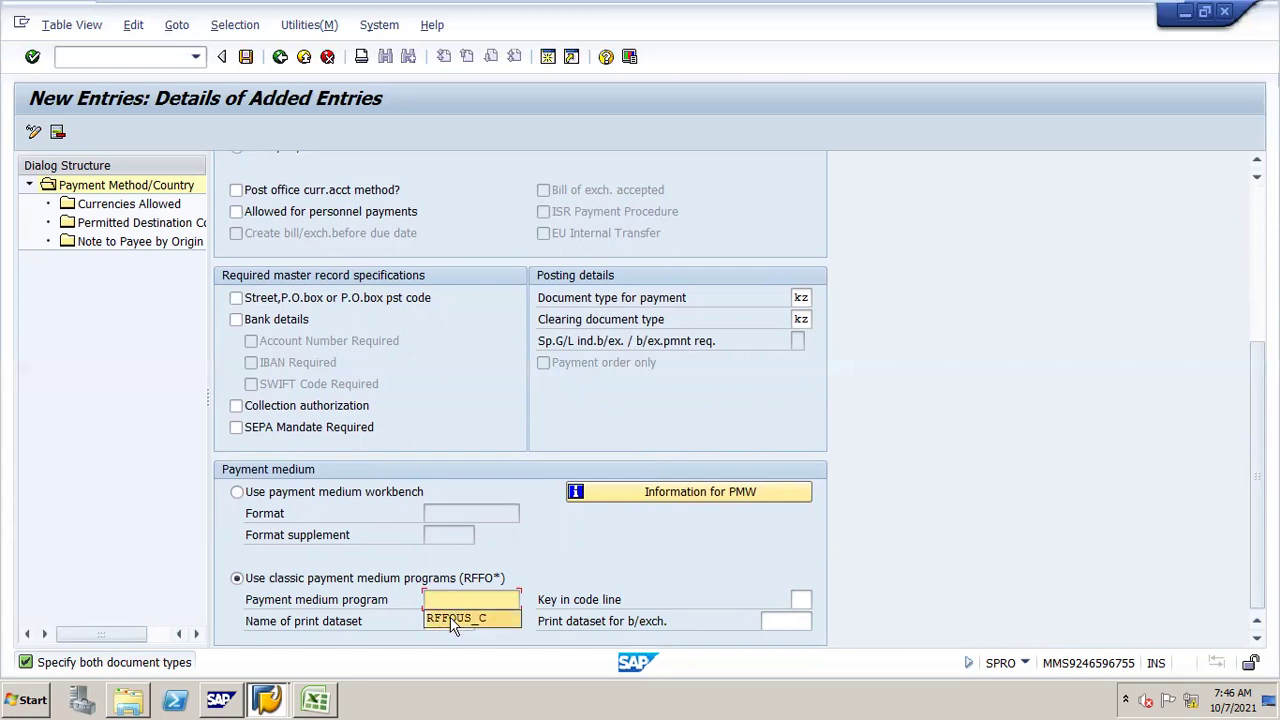
left_click(452, 620)
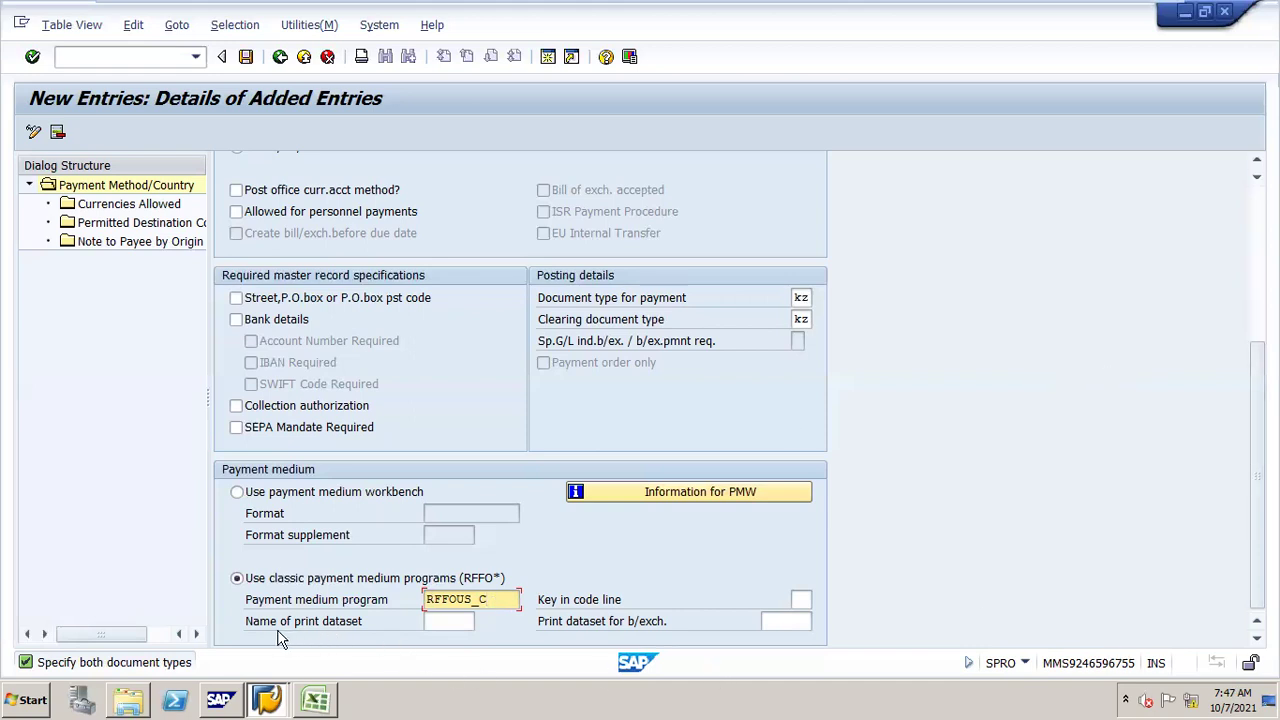
left_click(456, 625)
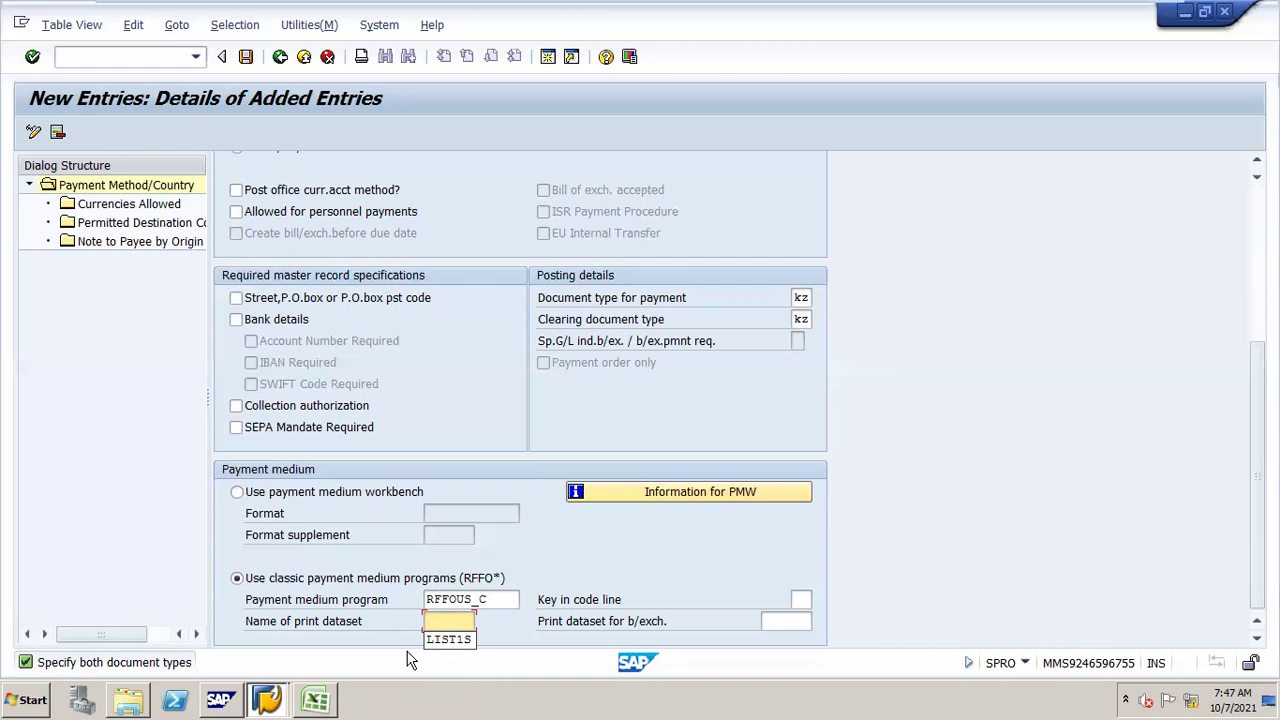
key("Down")
key("Return")
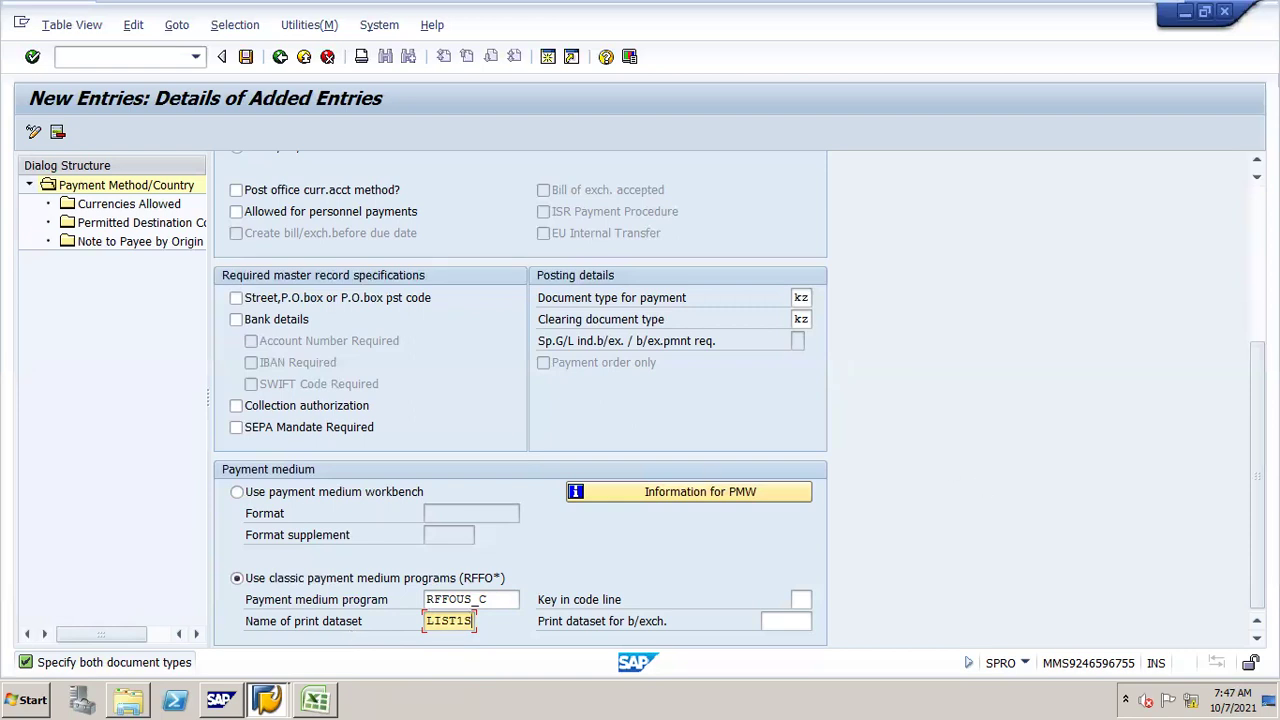
- Save the India check payment method in the S14 CONFIGURATION customizing request and return to the implementation guide structure
scroll(1257, 470, "up", 1)
scroll(520, 400, "up", 8)
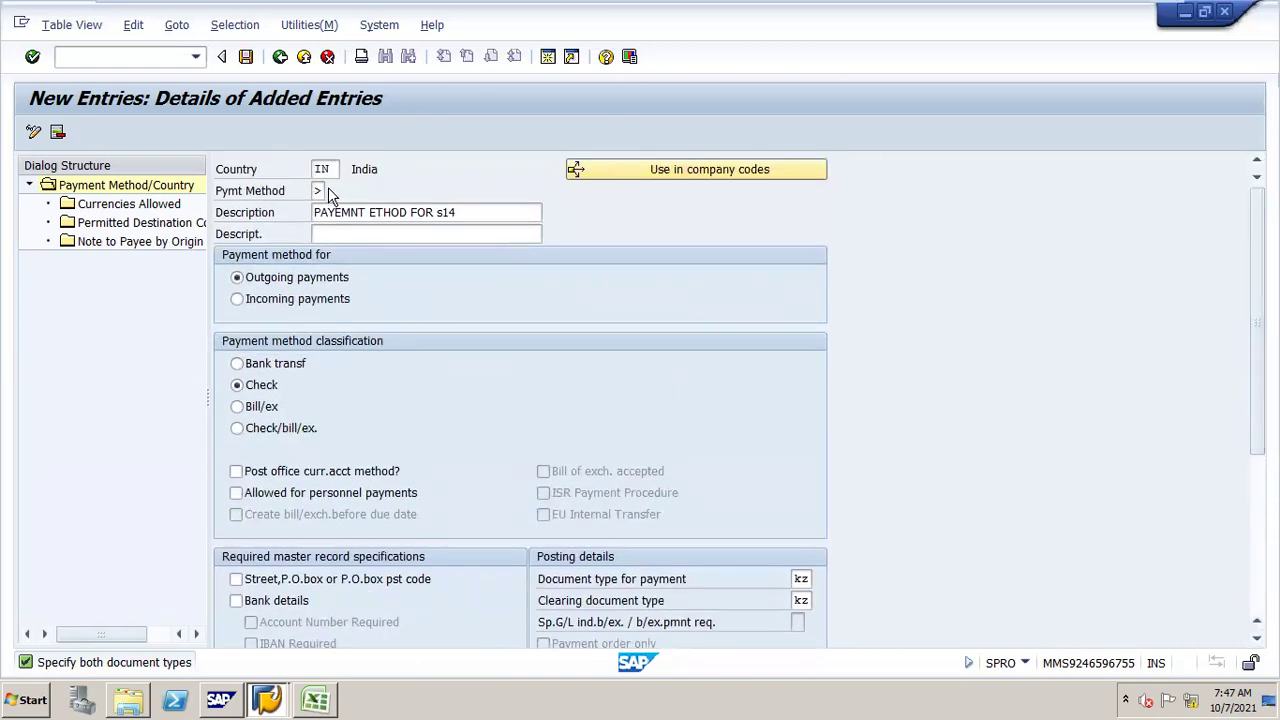
left_click(246, 57)
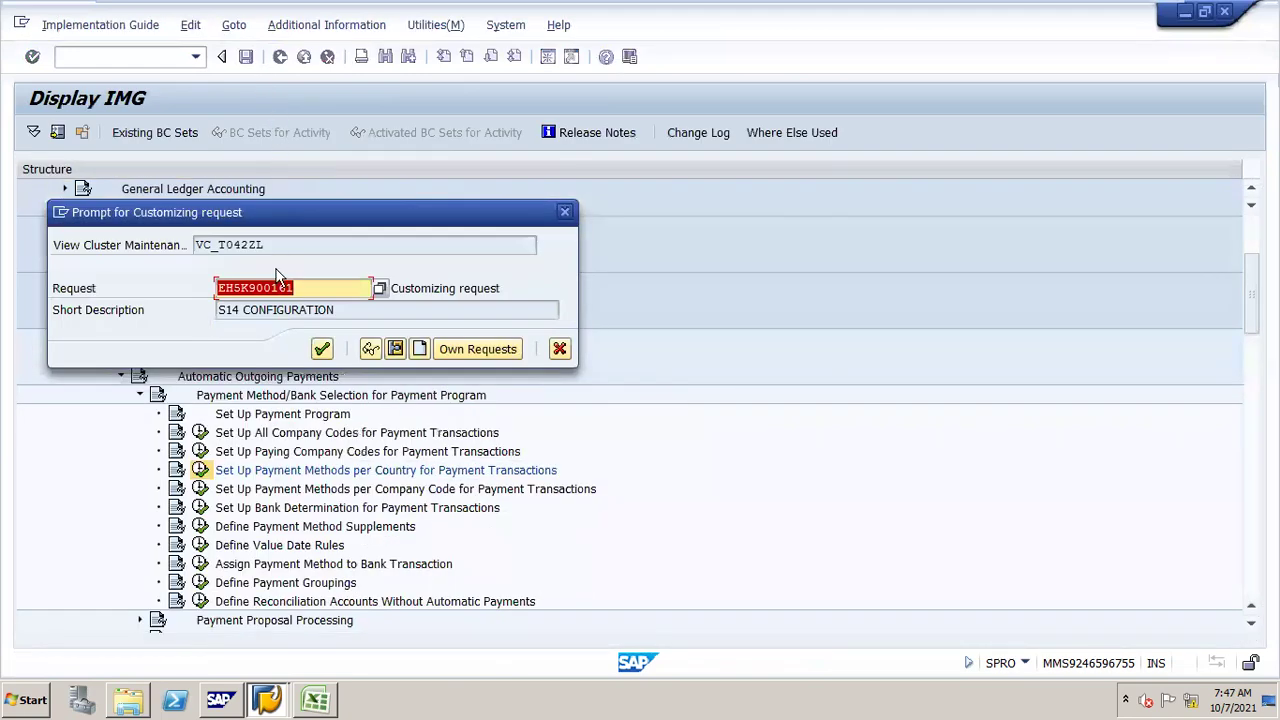
left_click(322, 349)
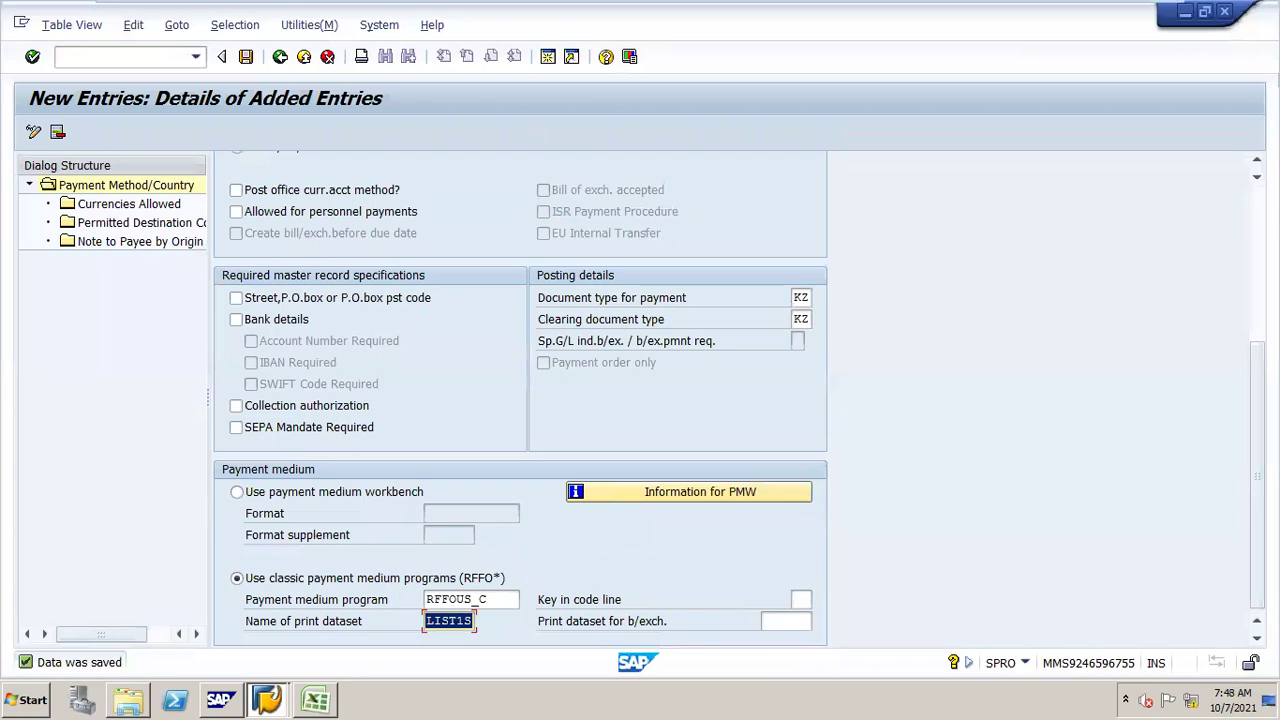
scroll(520, 400, "up", 3)
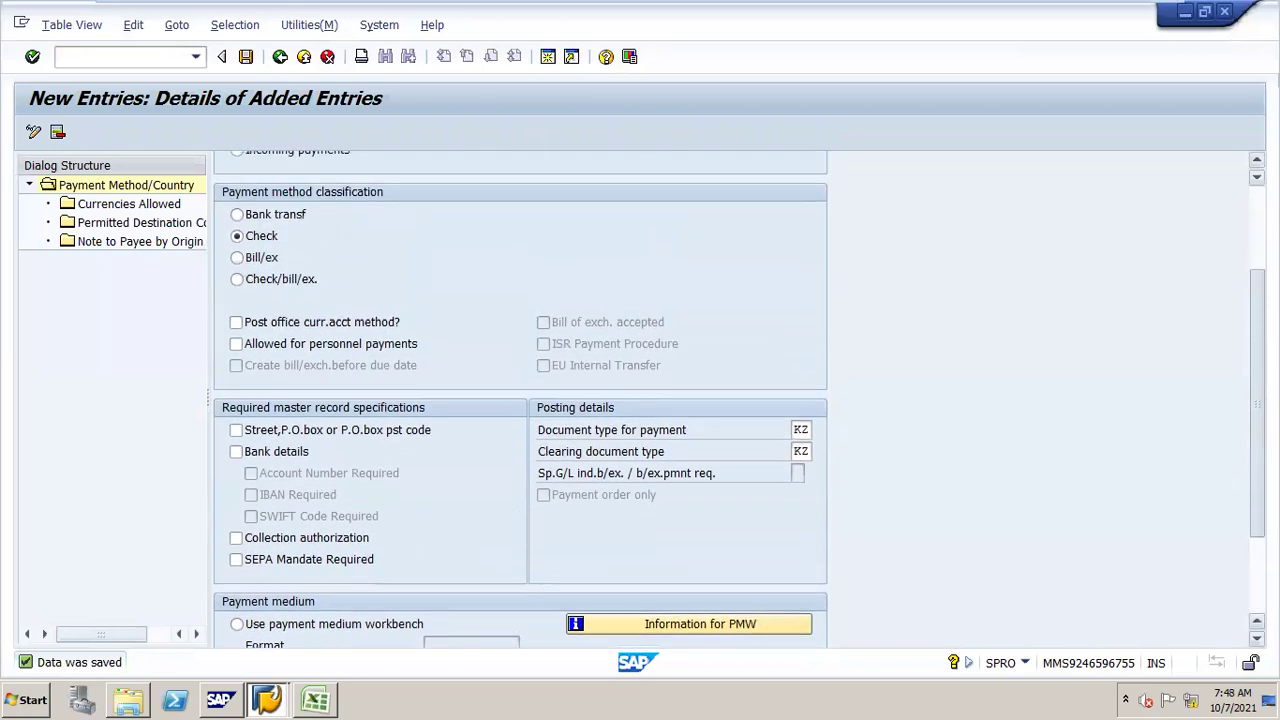
scroll(520, 400, "down", 3)
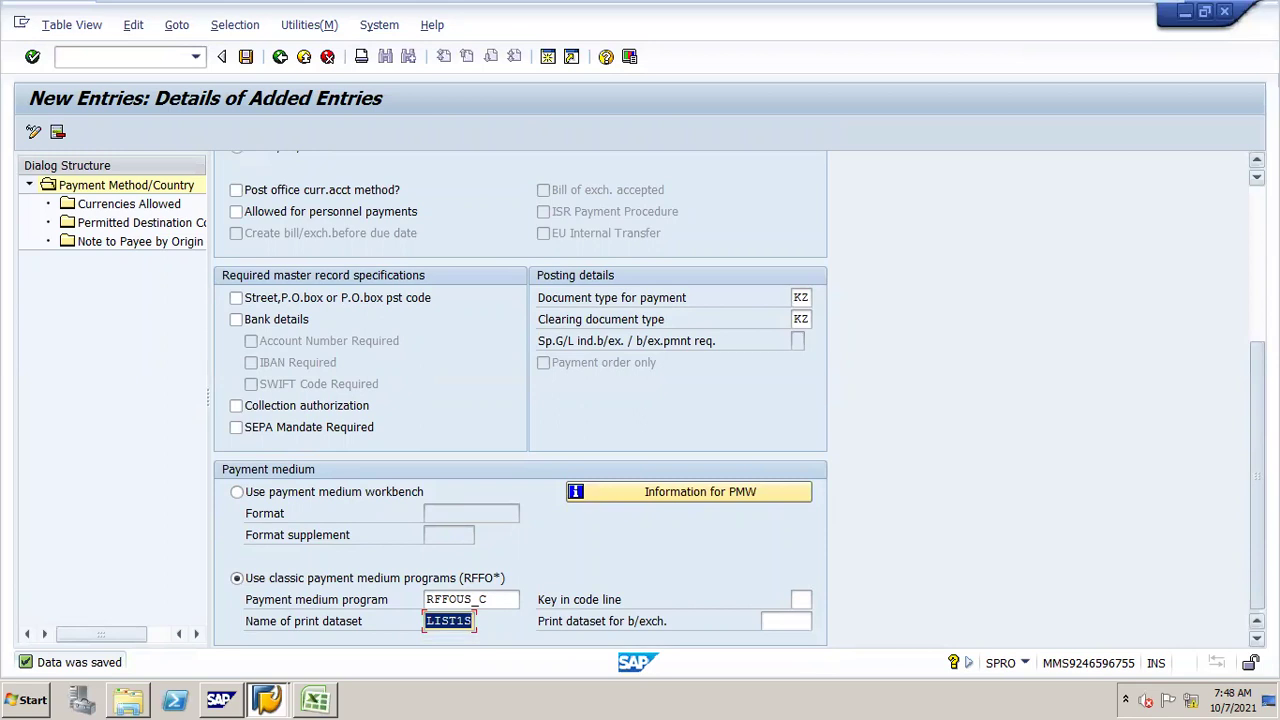
scroll(520, 400, "up", 6)
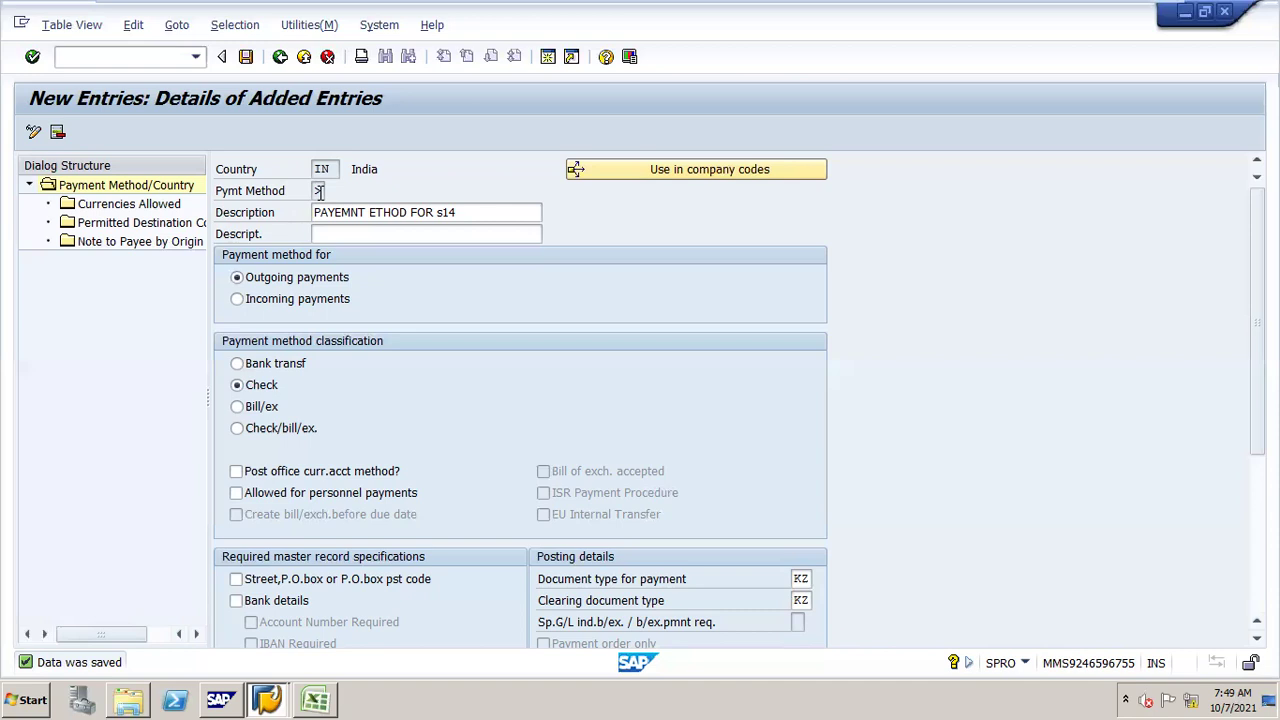
left_click(281, 60)
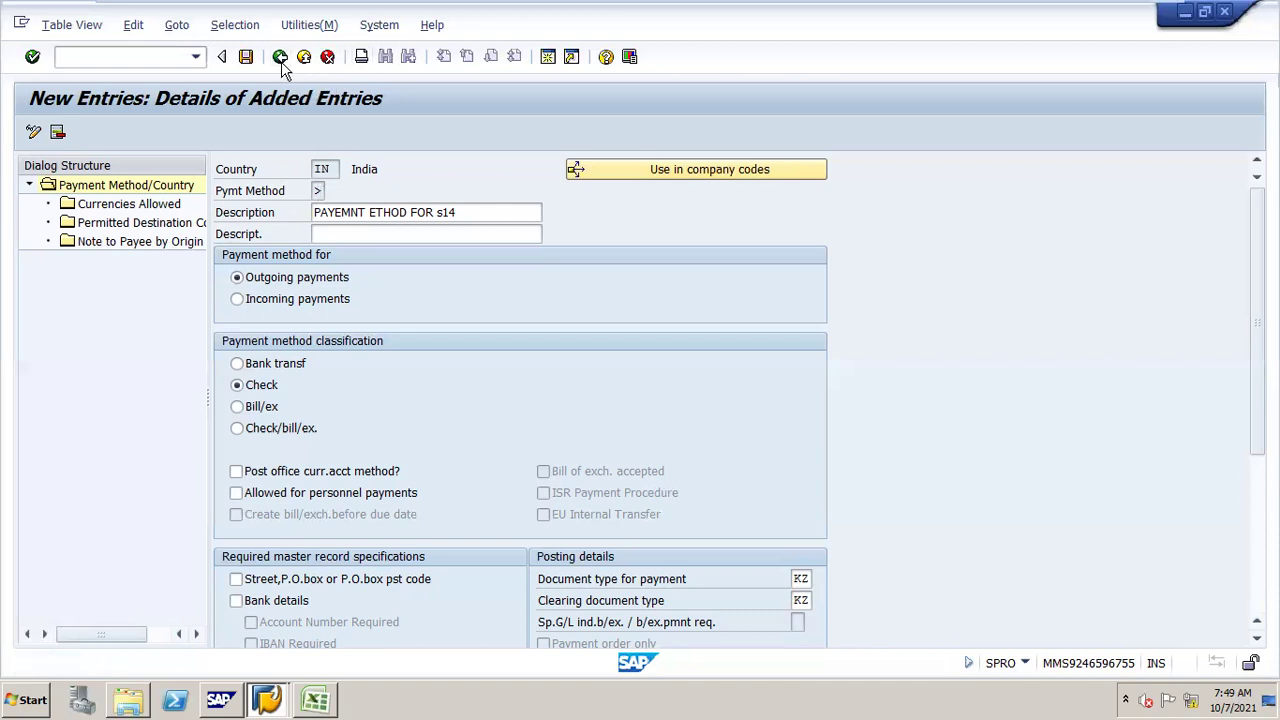
left_click(281, 60)
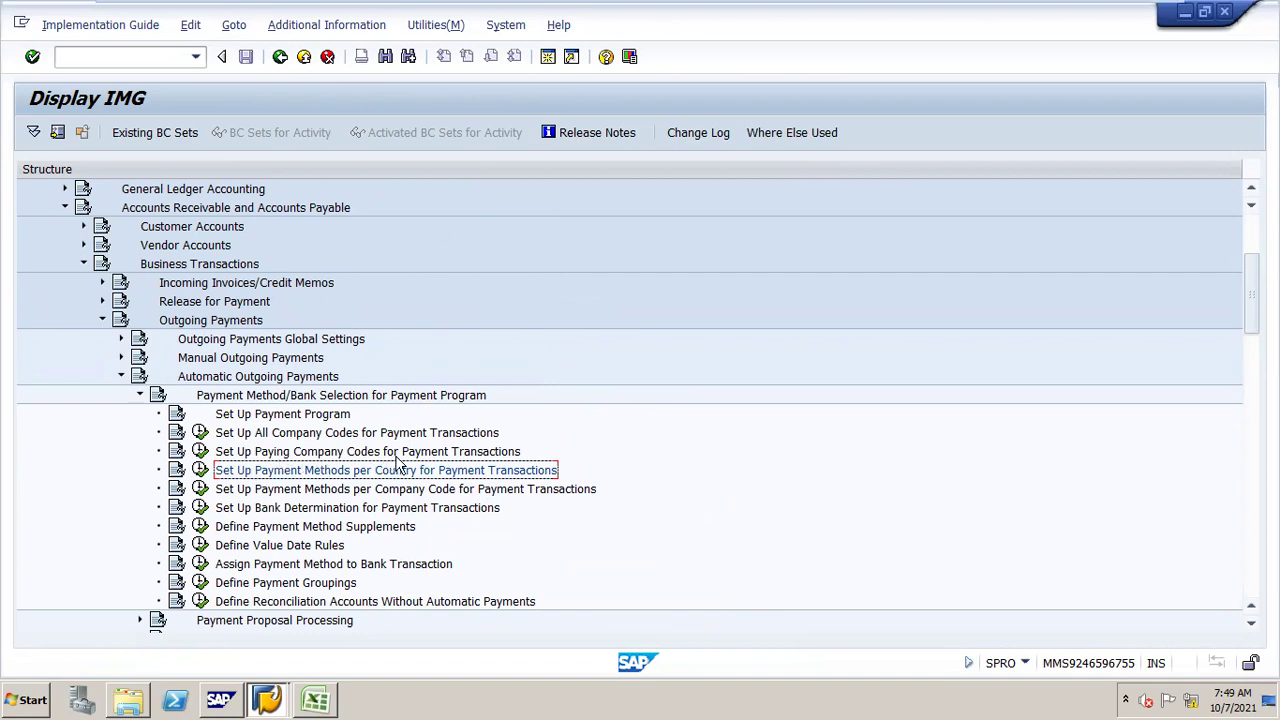
- Create a new entry in Set Up Paying Company Codes for Payment Transactions for company code s14
left_click(201, 452)
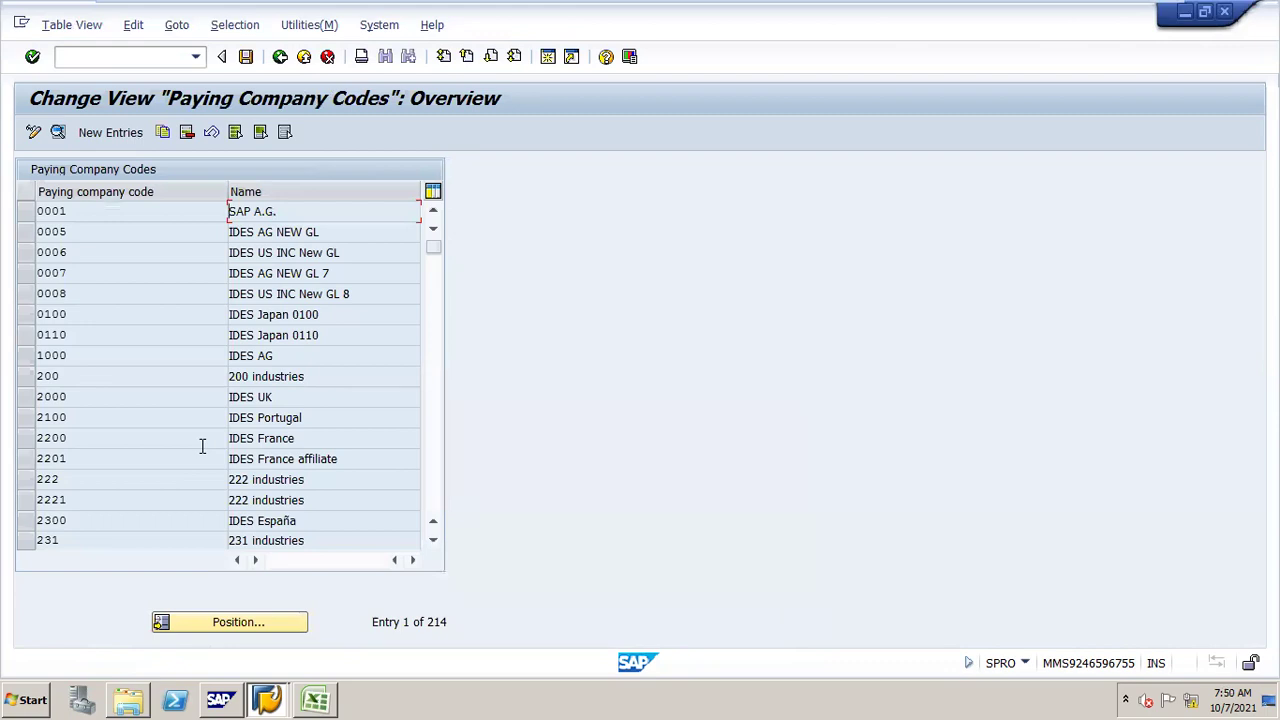
left_click(98, 134)
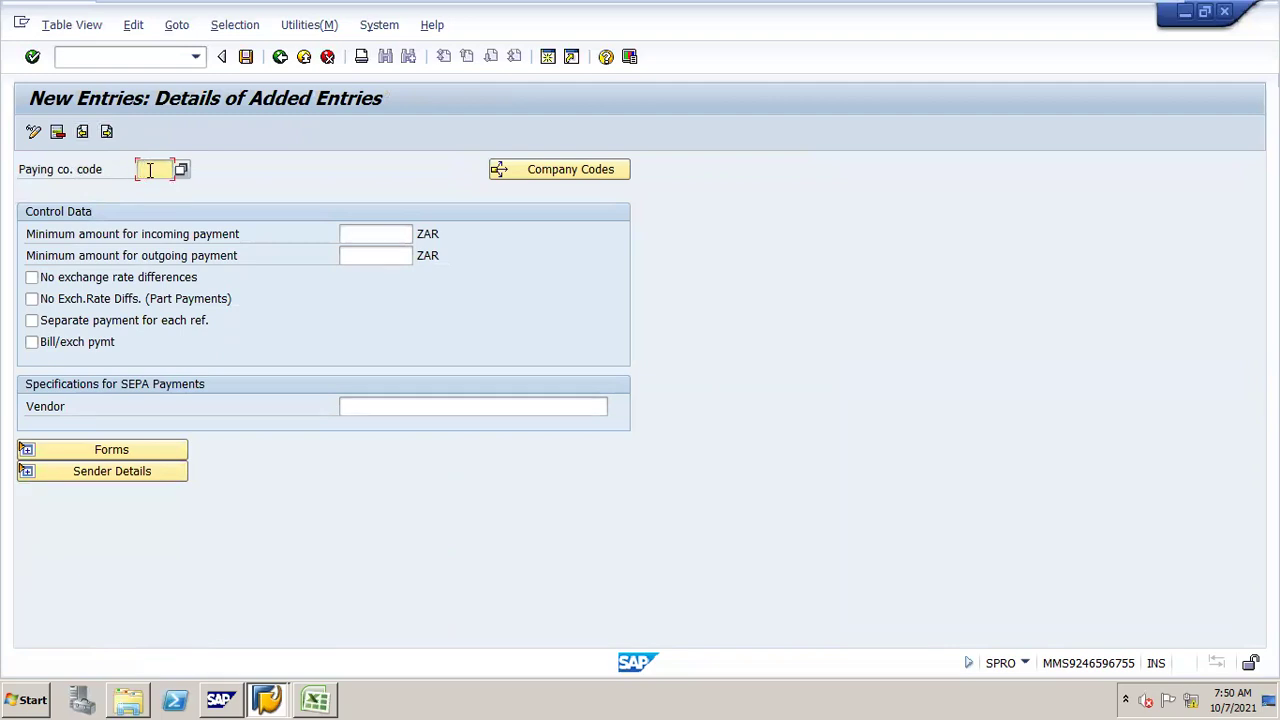
type("s14")
- Expand the form settings and set the SAPscript form for the payment advice to F110_D_AVIS
left_click(116, 451)
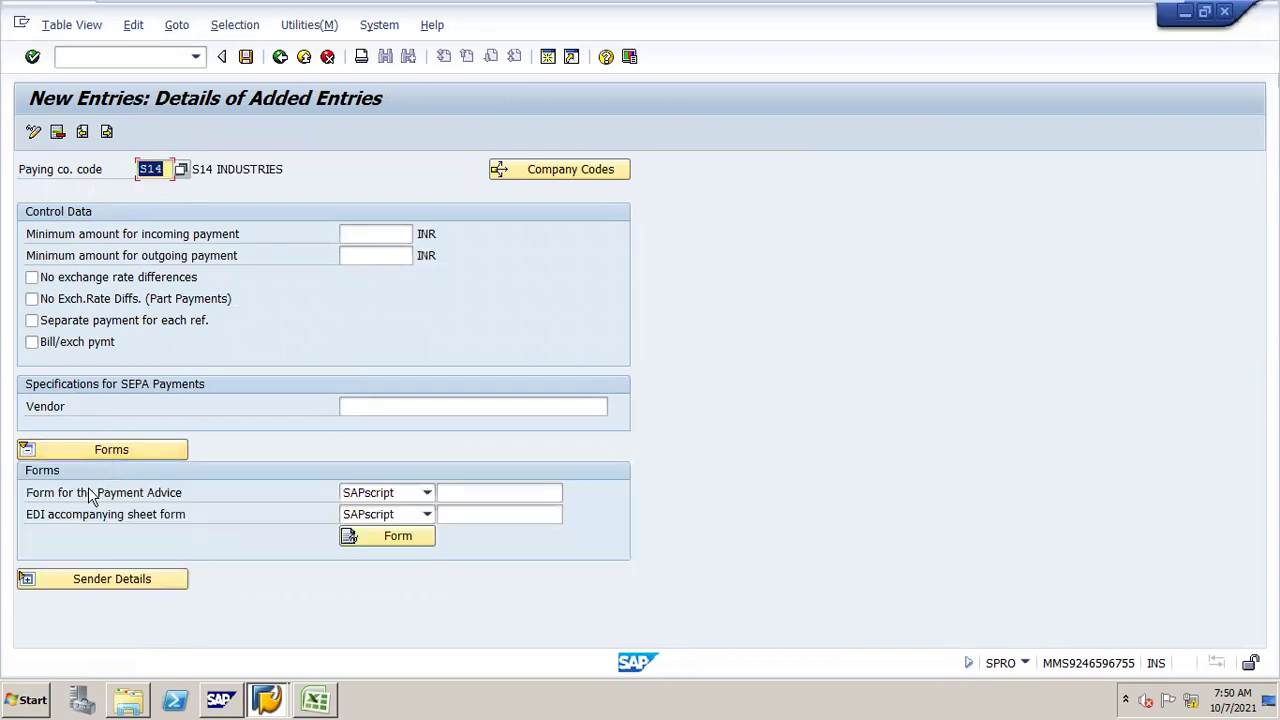
left_click(479, 492)
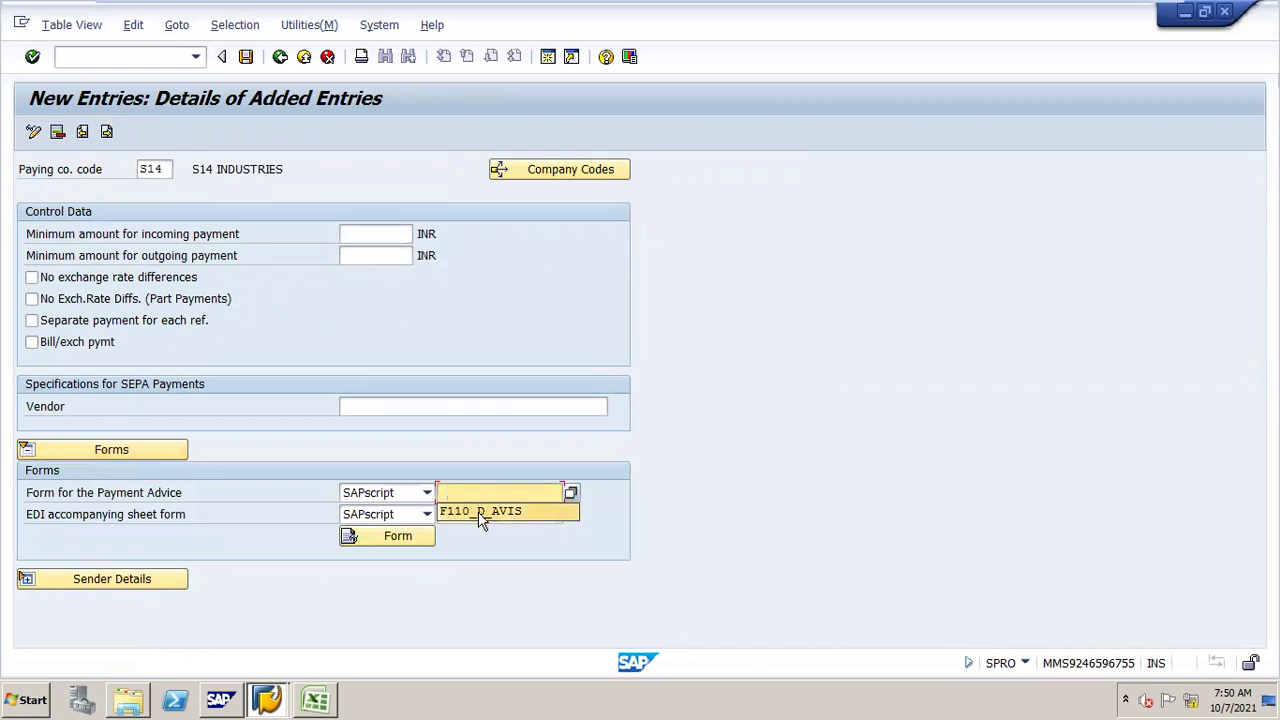
left_click(480, 512)
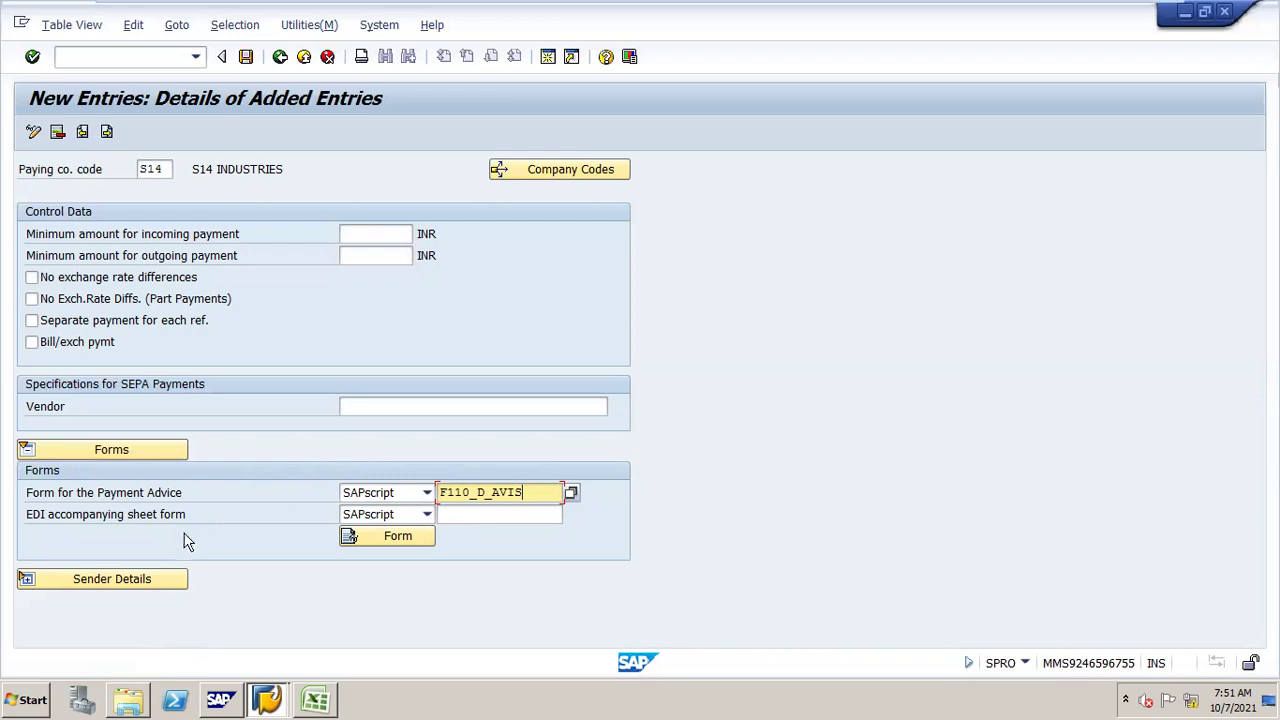
- Expand the sender details and choose ST, Standard text, as the text ID for SAPscript forms
left_click(161, 579)
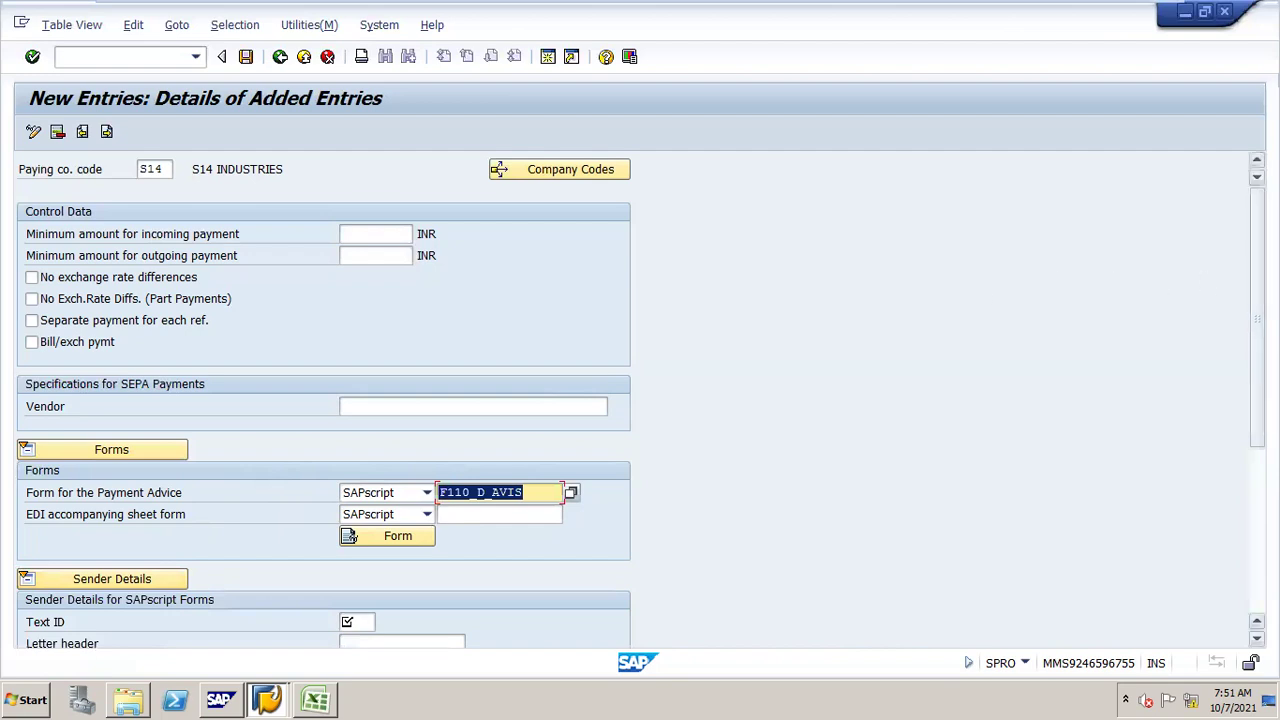
scroll(640, 400, "down", 3)
scroll(762, 363, "down", 4)
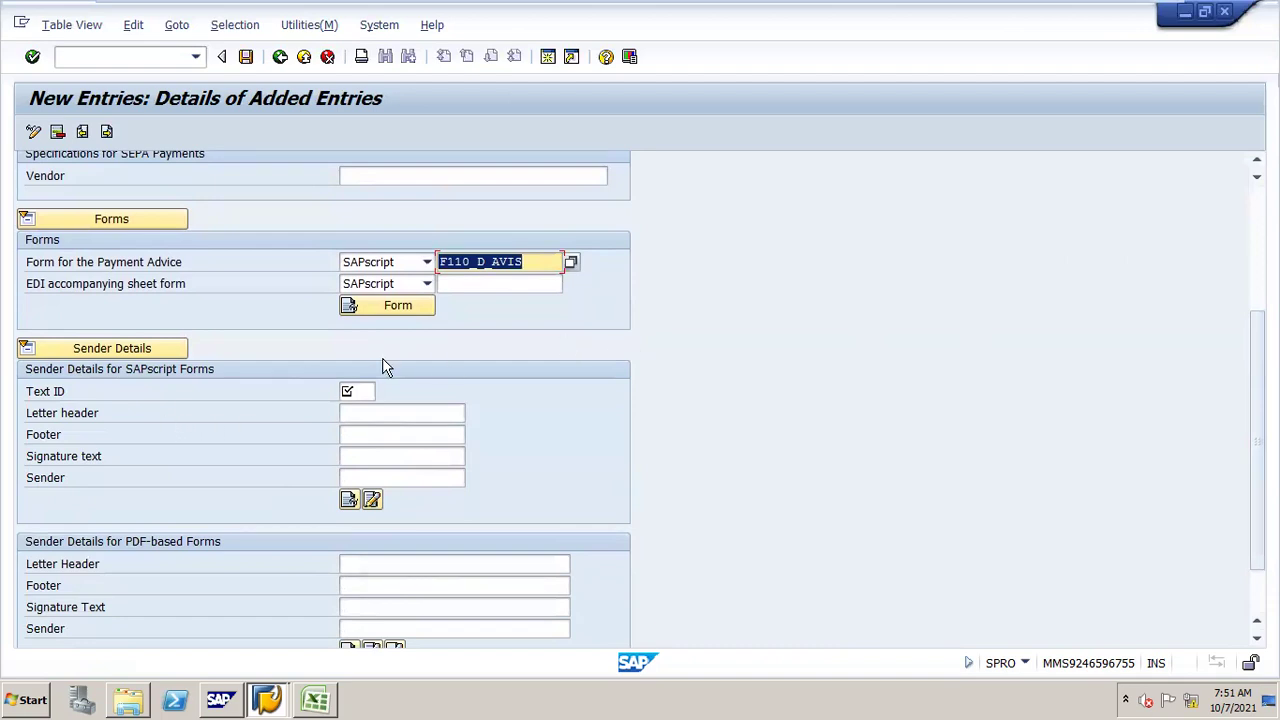
left_click(358, 391)
left_click(384, 391)
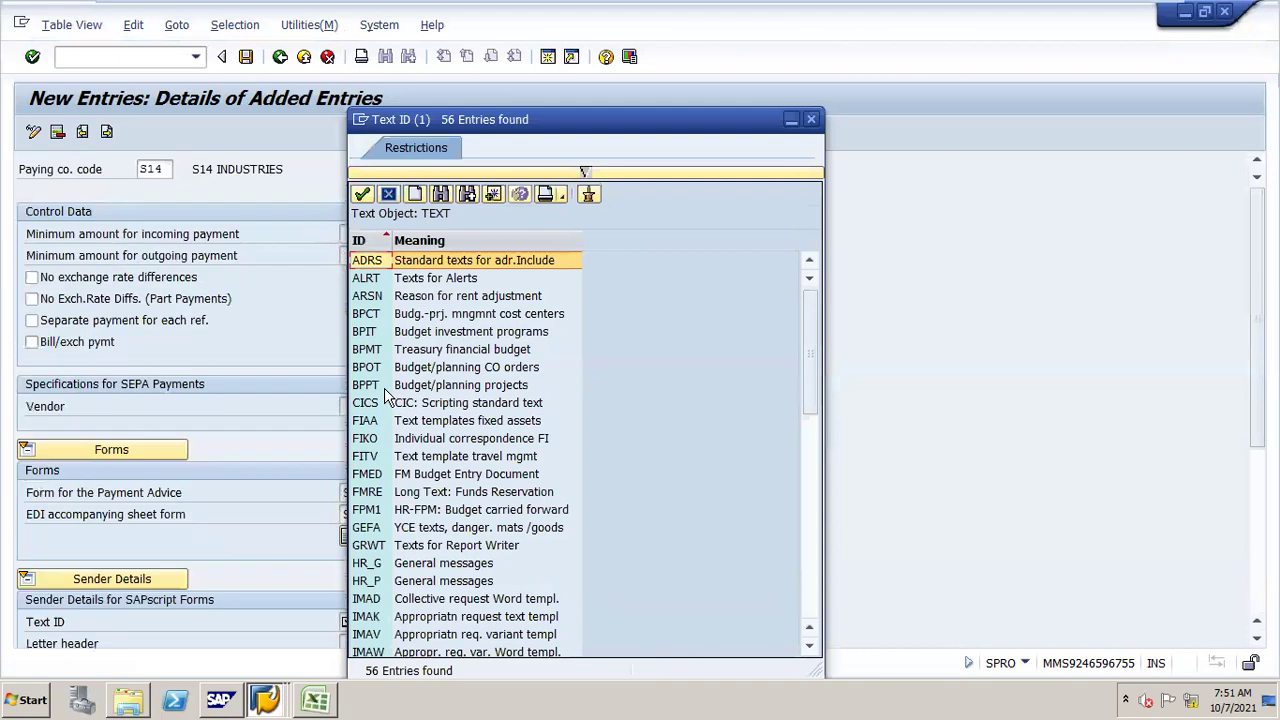
left_click_drag(804, 348, 802, 534)
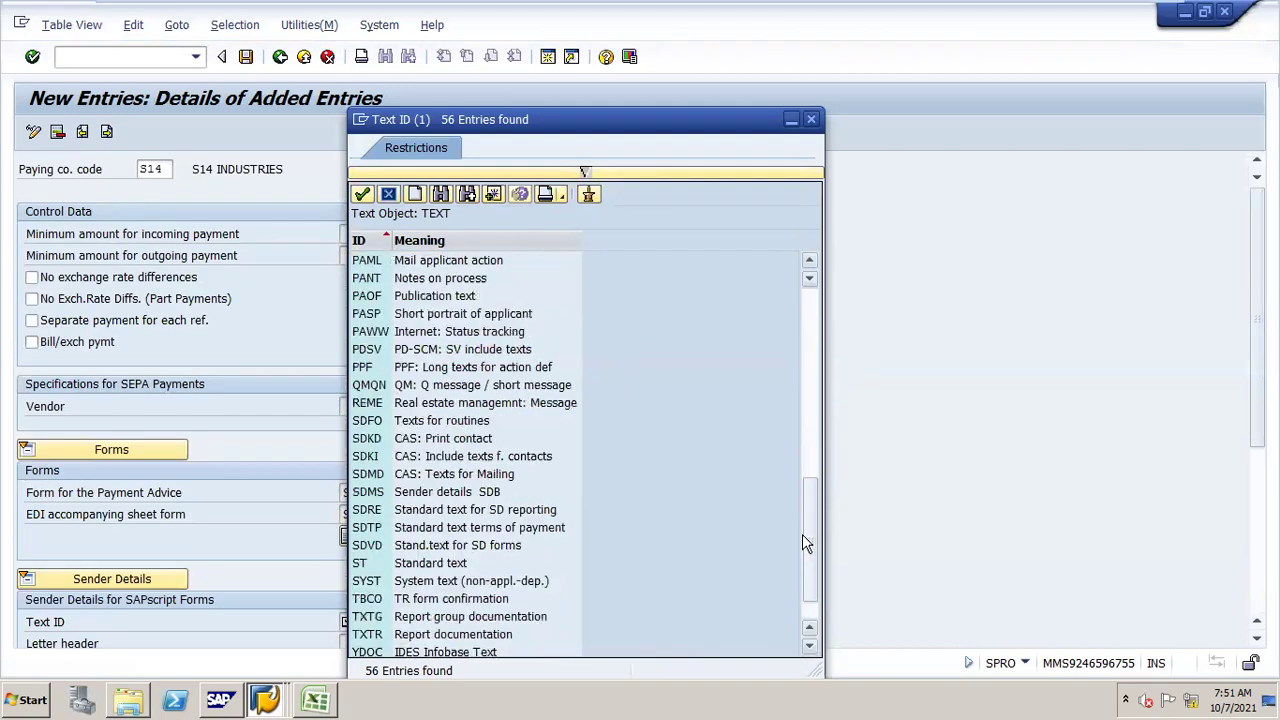
double_click(369, 566)
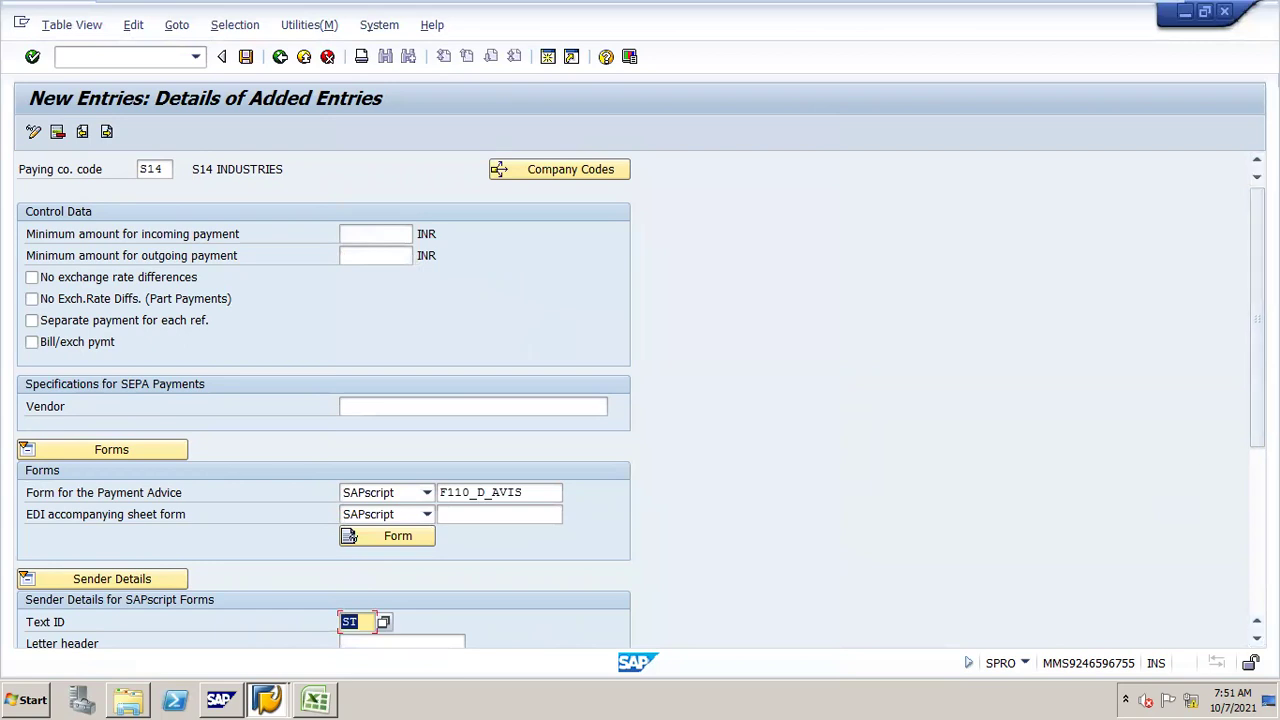
- Set the SAPscript letter header to F_0001_HEADER, the footer to F_0001_FOOTER and the sender to F_0001_SENDER
scroll(444, 397, "down", 5)
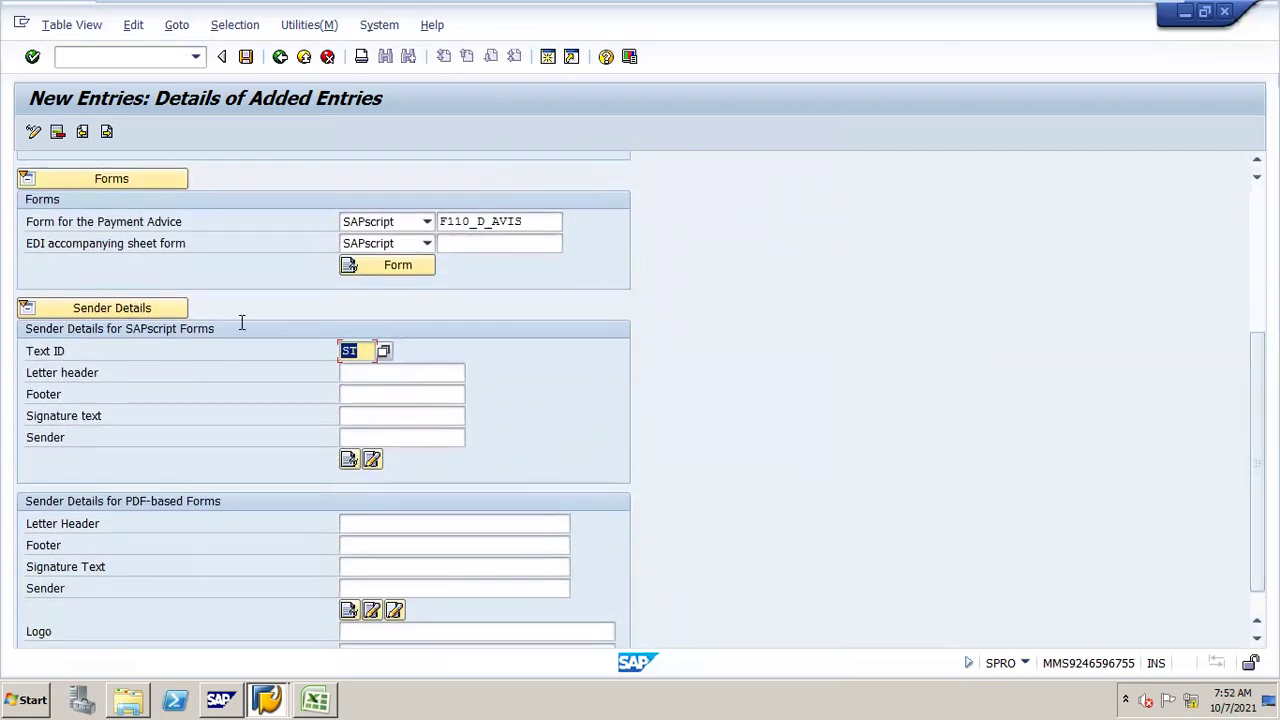
left_click(406, 371)
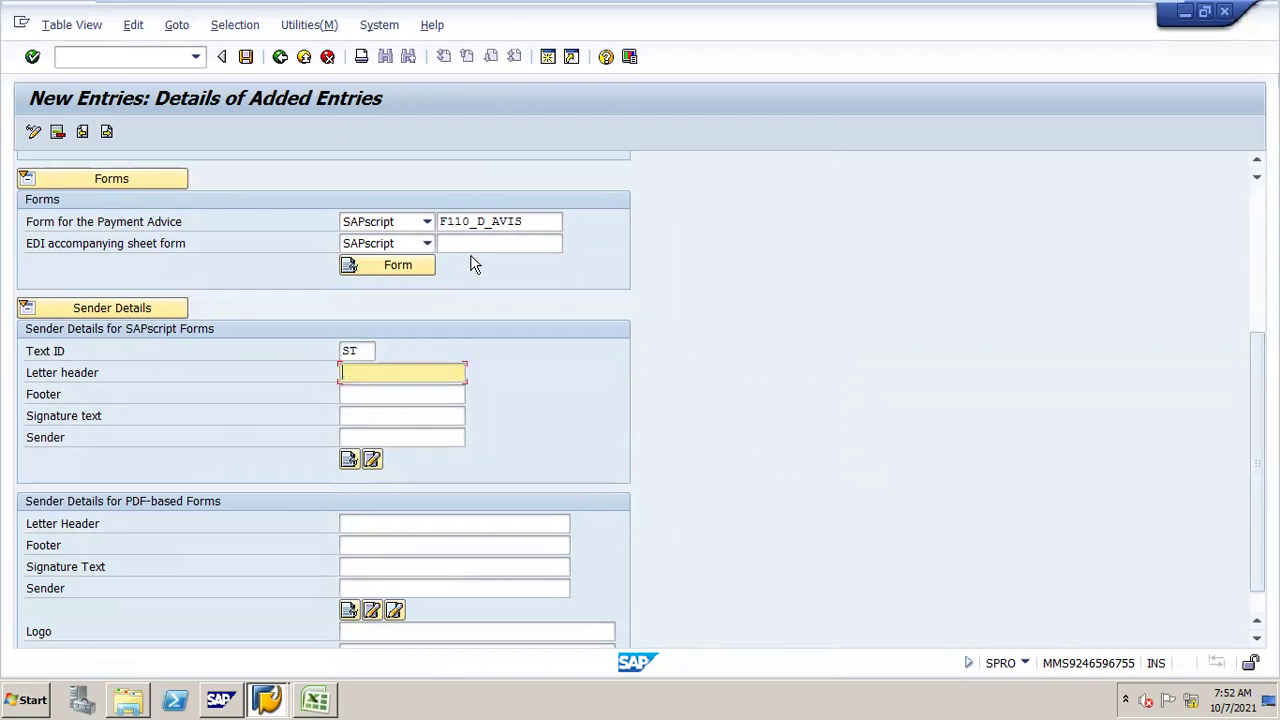
key("BackSpace")
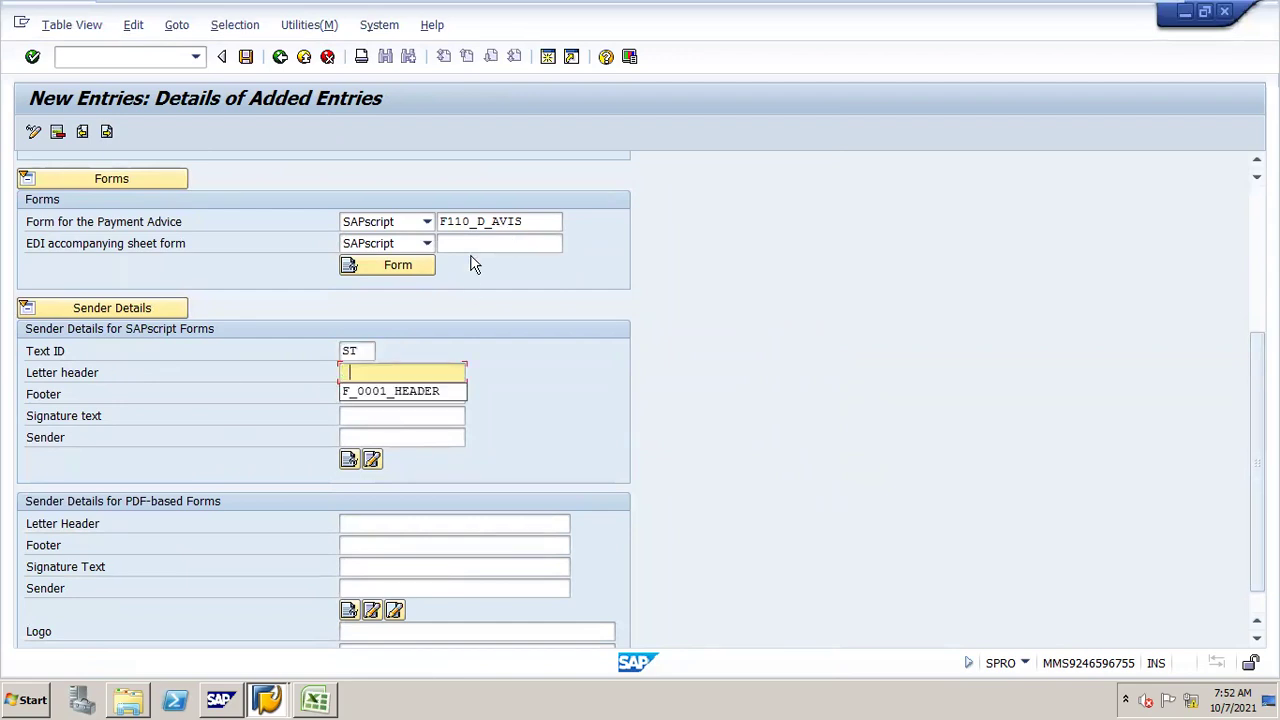
left_click(412, 393)
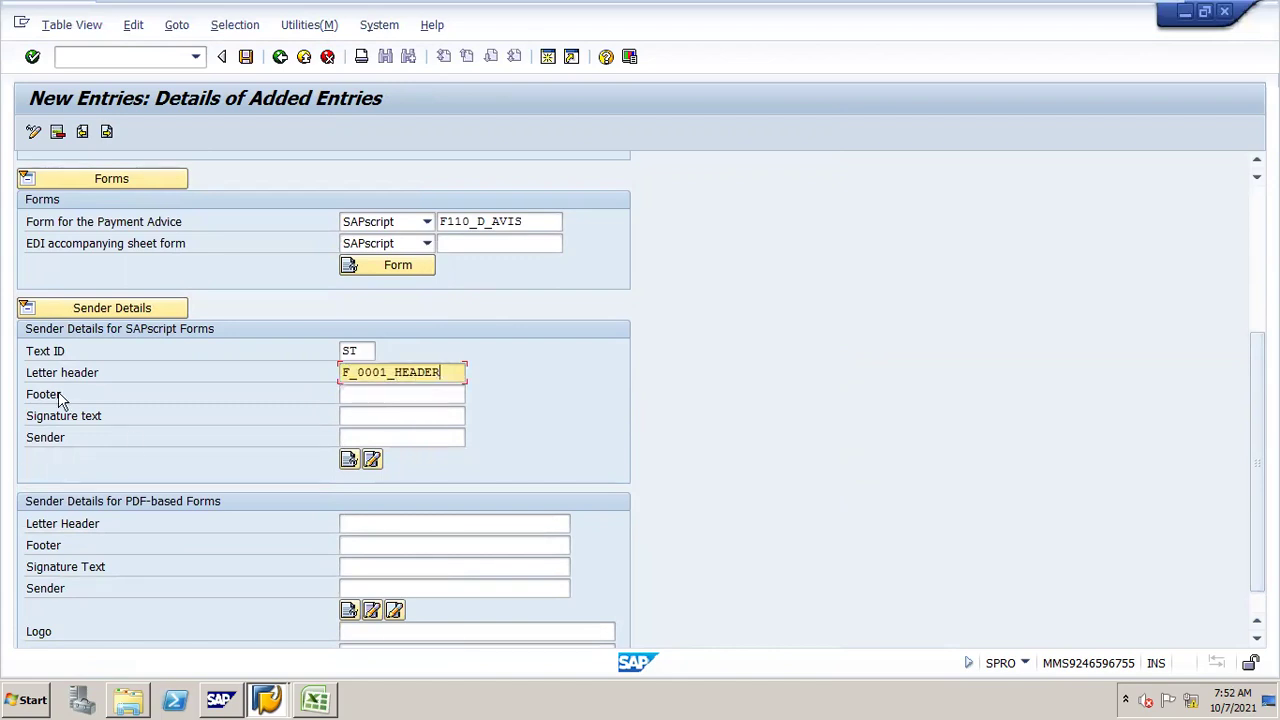
left_click(362, 399)
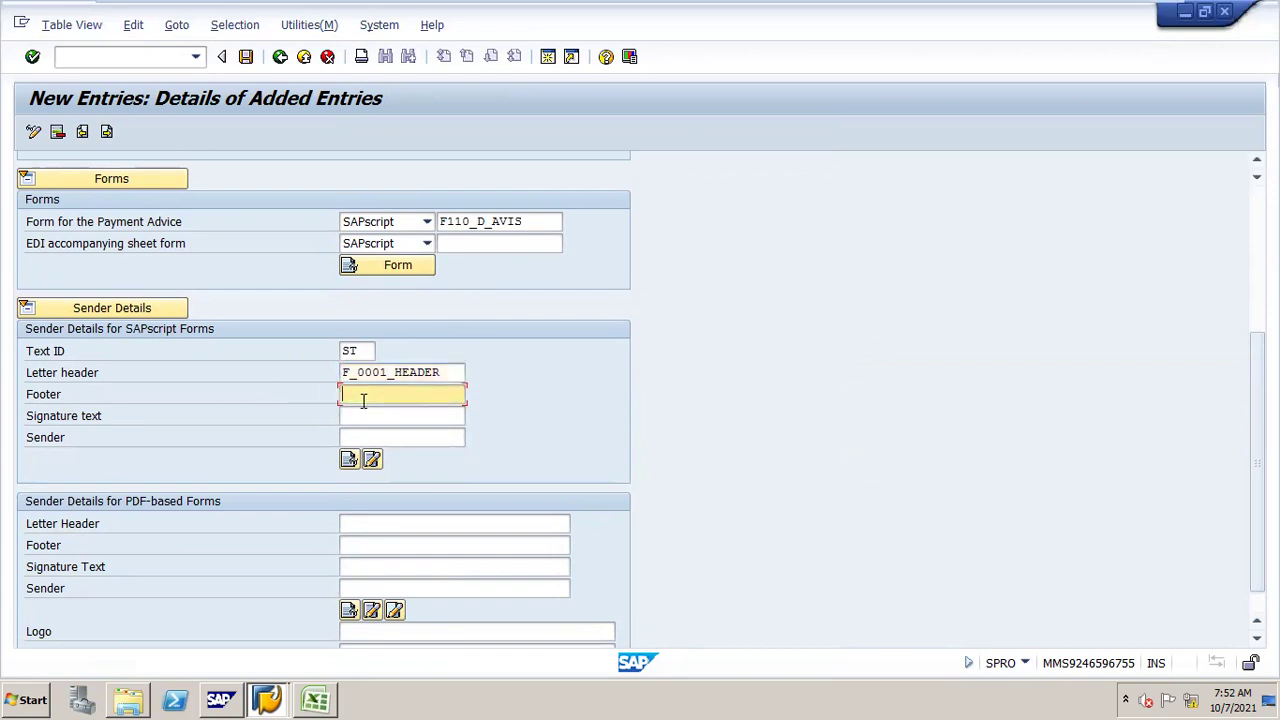
left_click(367, 412)
left_click(399, 437)
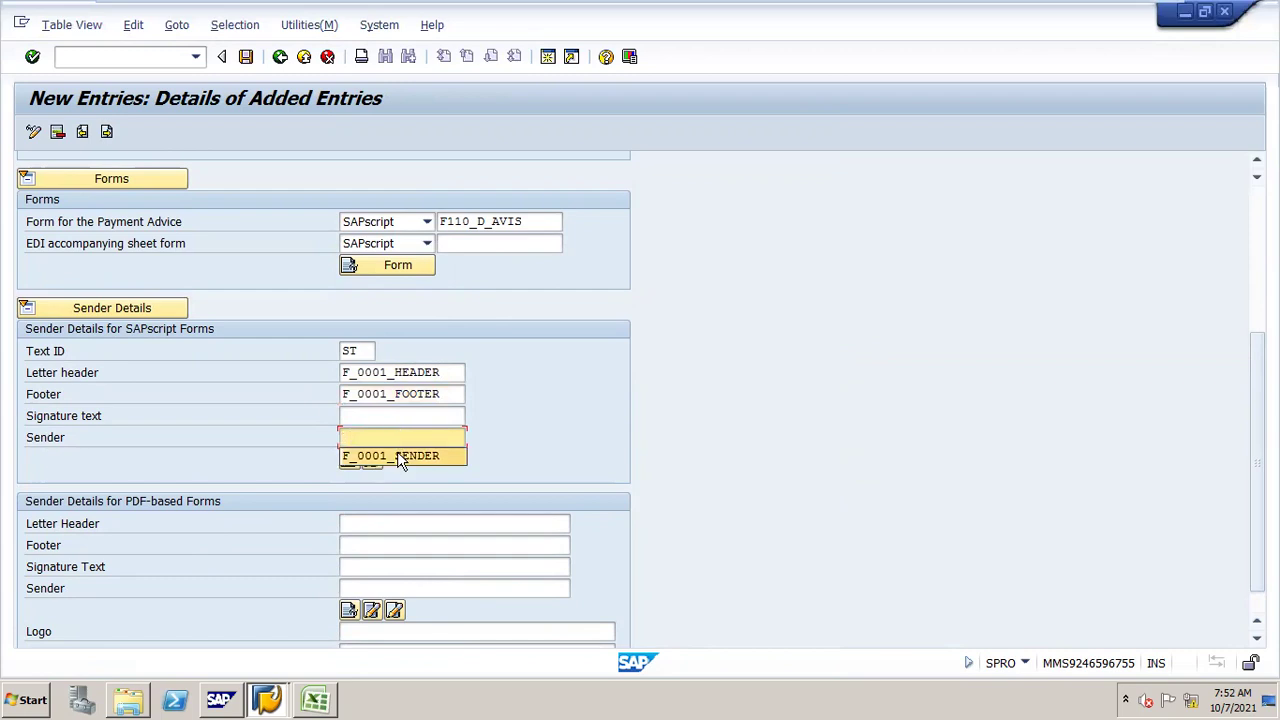
left_click(397, 452)
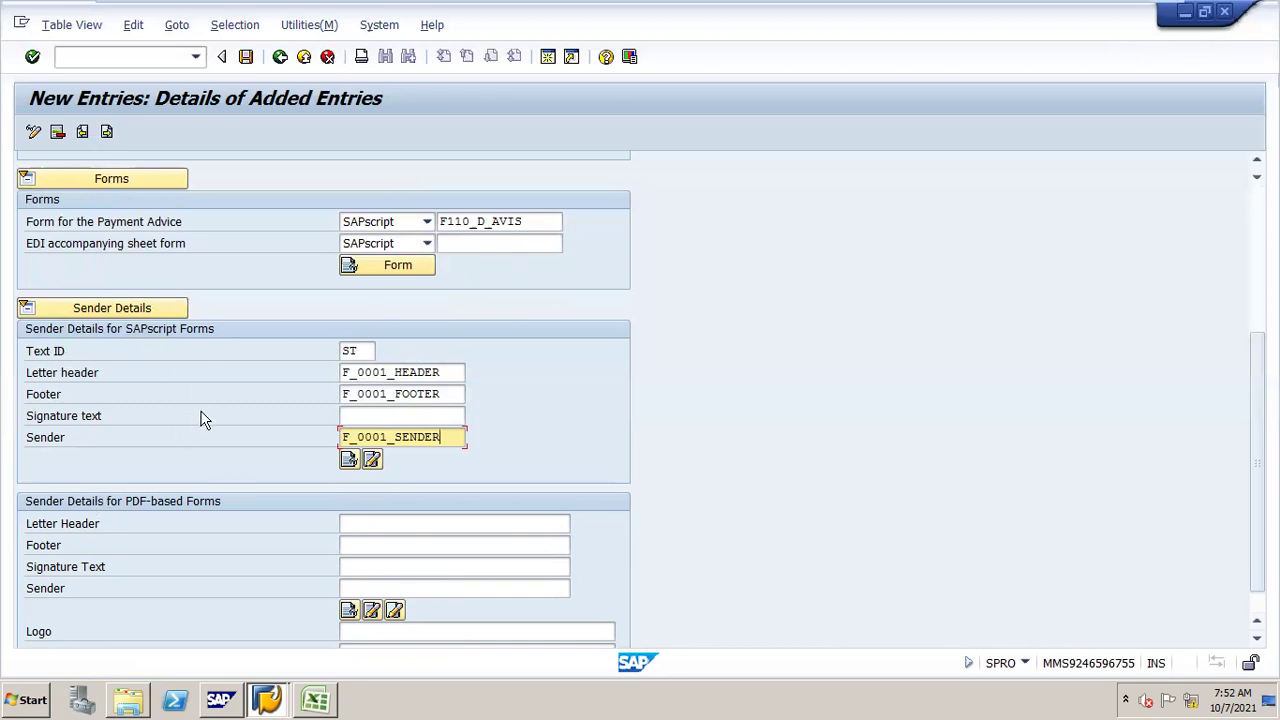
- Save the S14 paying company code in the S14 CONFIGURATION customizing request and return to the implementation guide structure
scroll(950, 384, "up", 1)
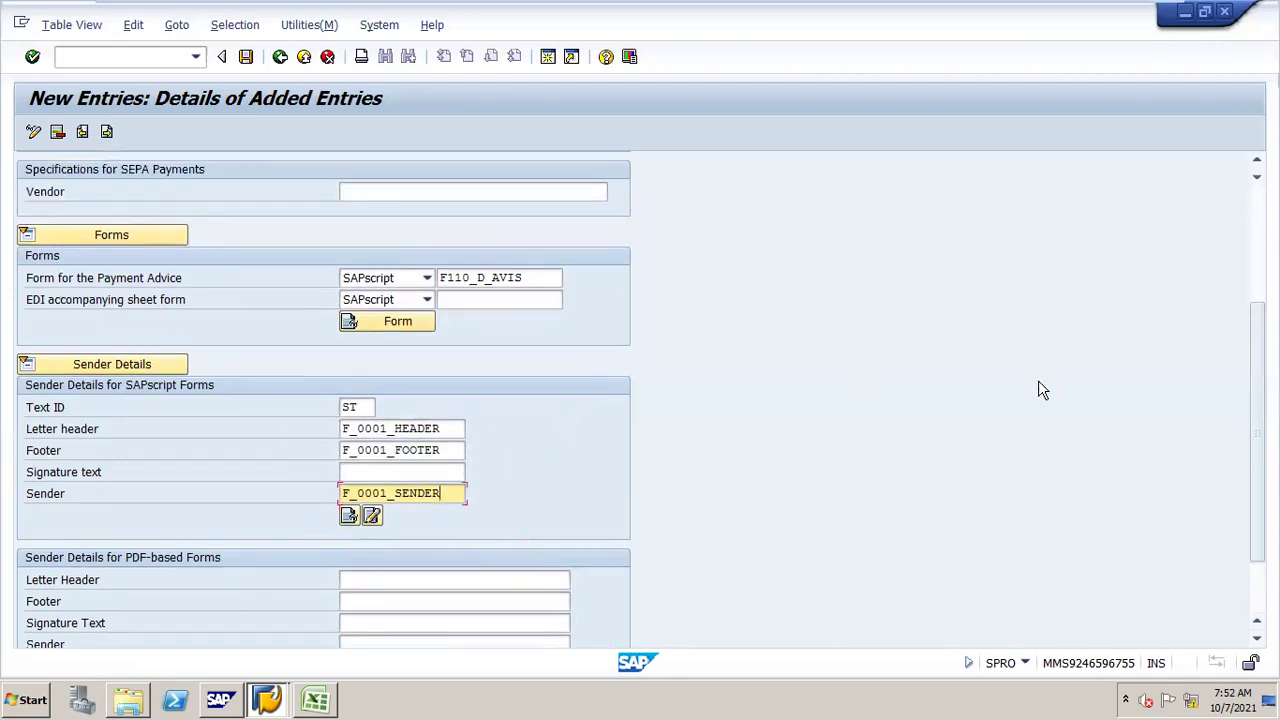
scroll(950, 384, "up", 4)
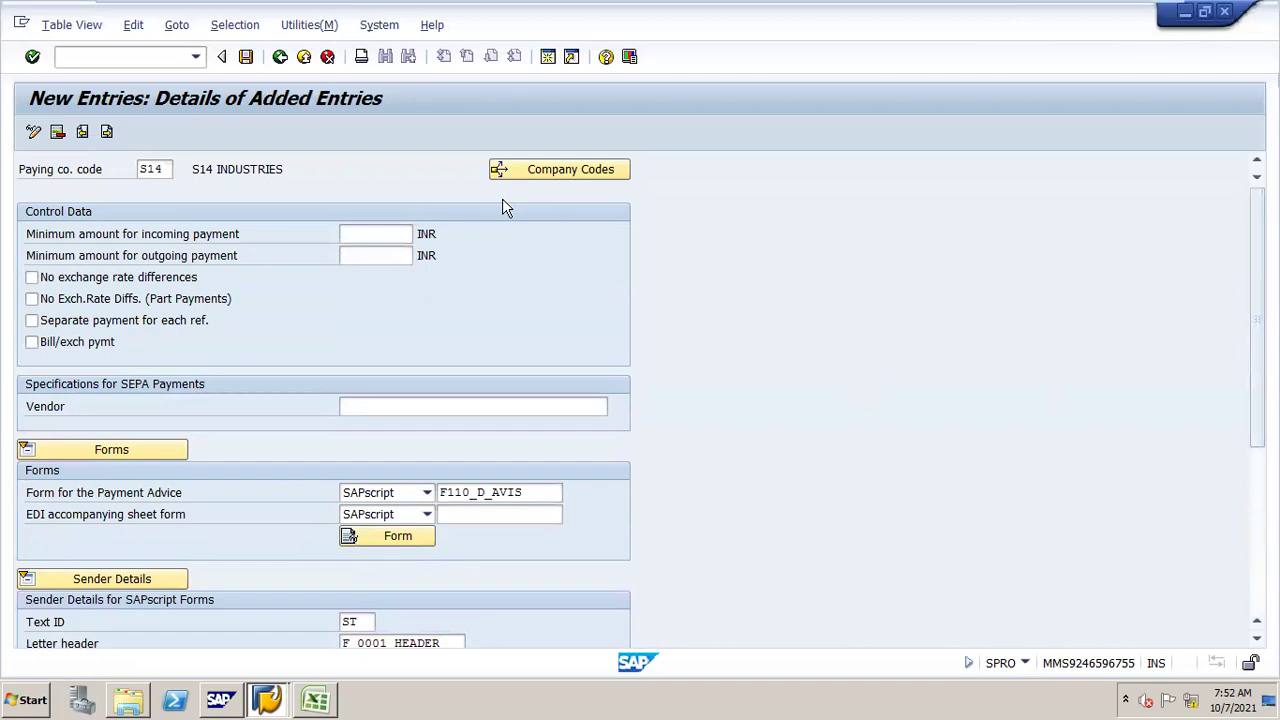
left_click(246, 56)
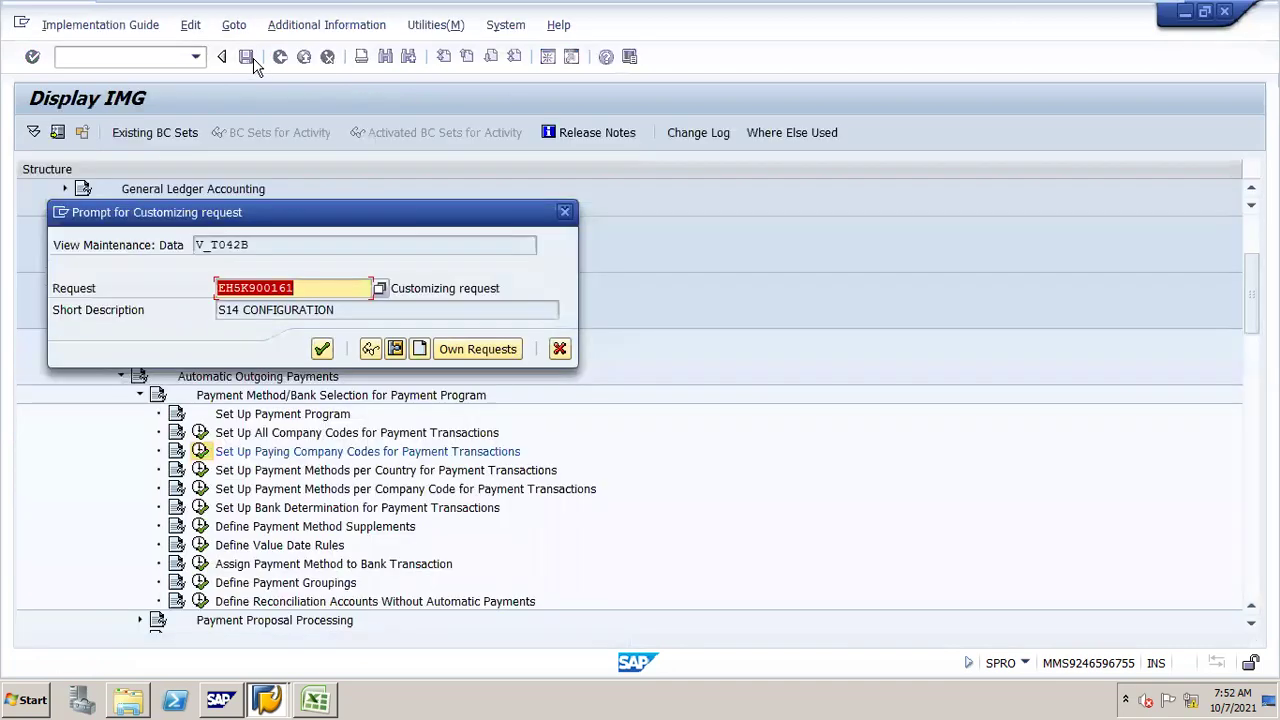
key("Return")
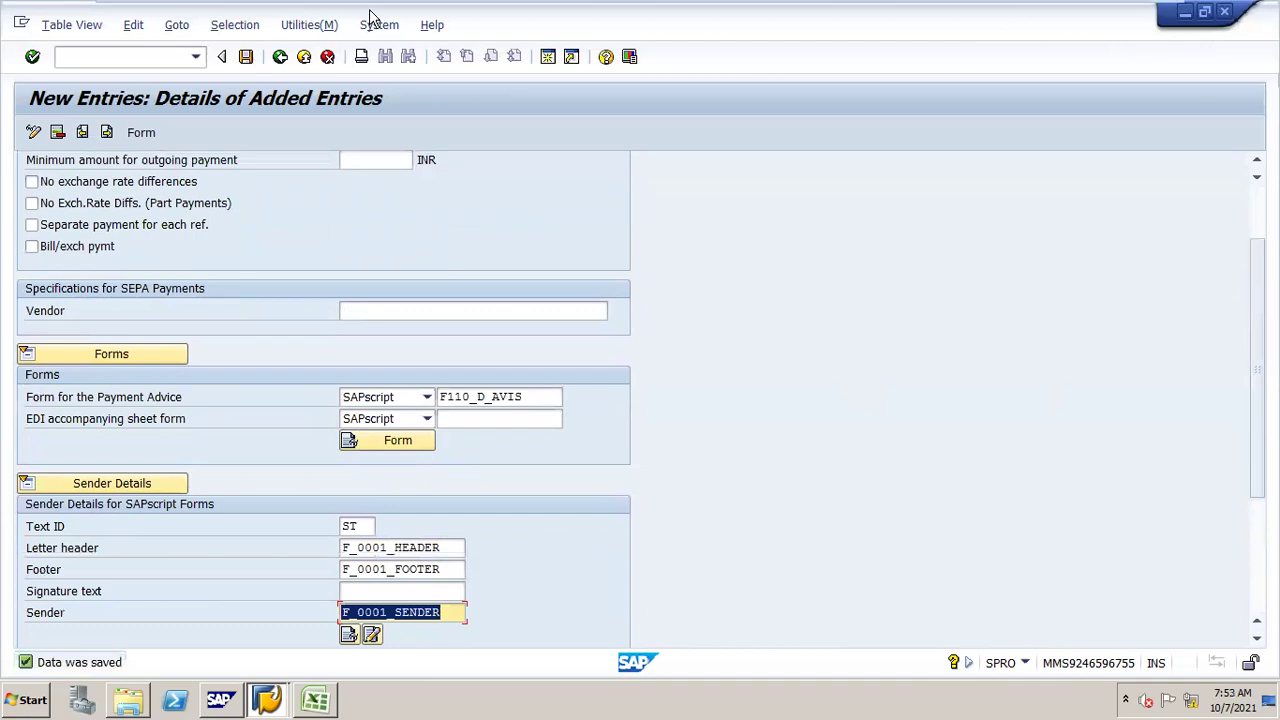
left_click(280, 57)
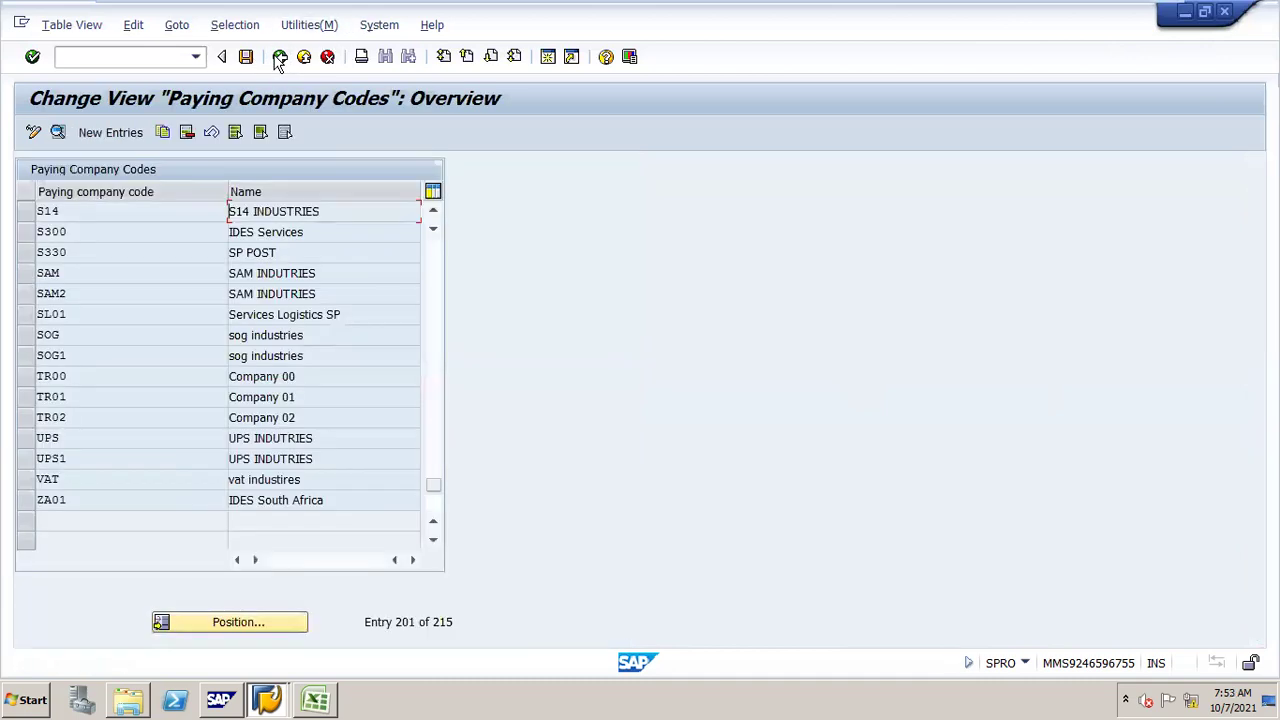
left_click(280, 57)
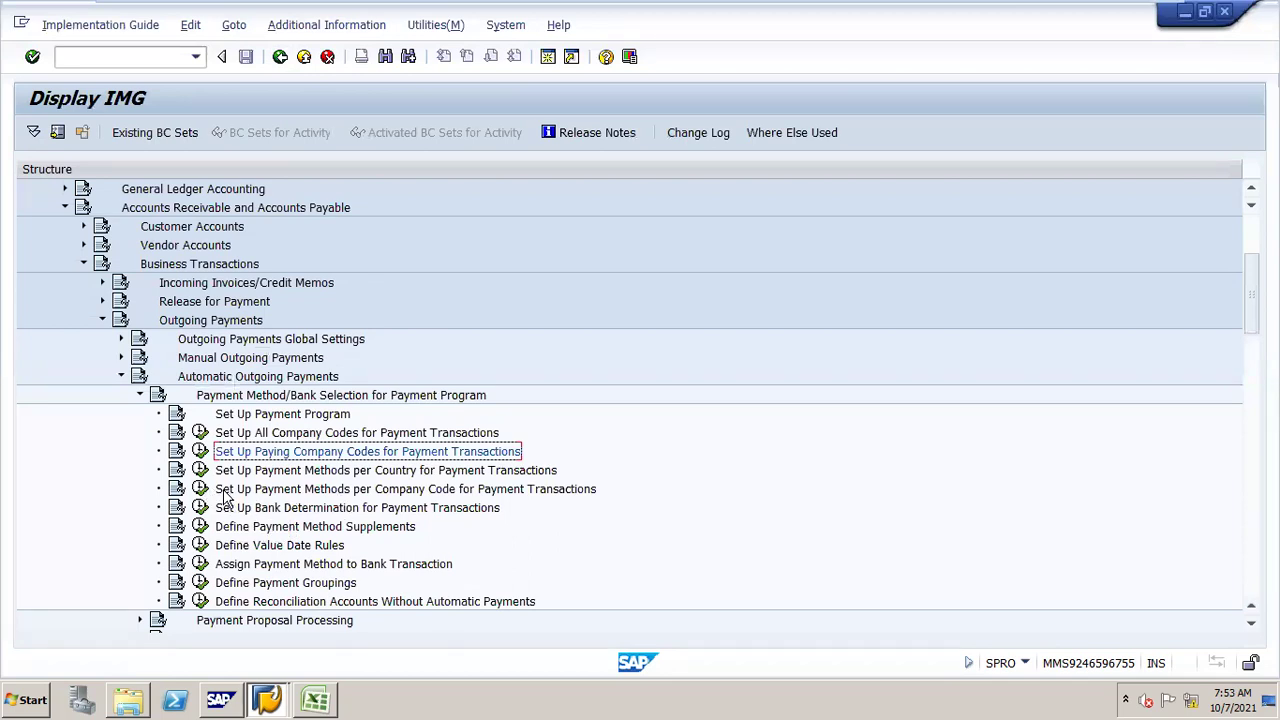
- Create a new entry under Set Up Payment Methods per Company Code for Payment Transactions with paying company code S14
left_click(201, 489)
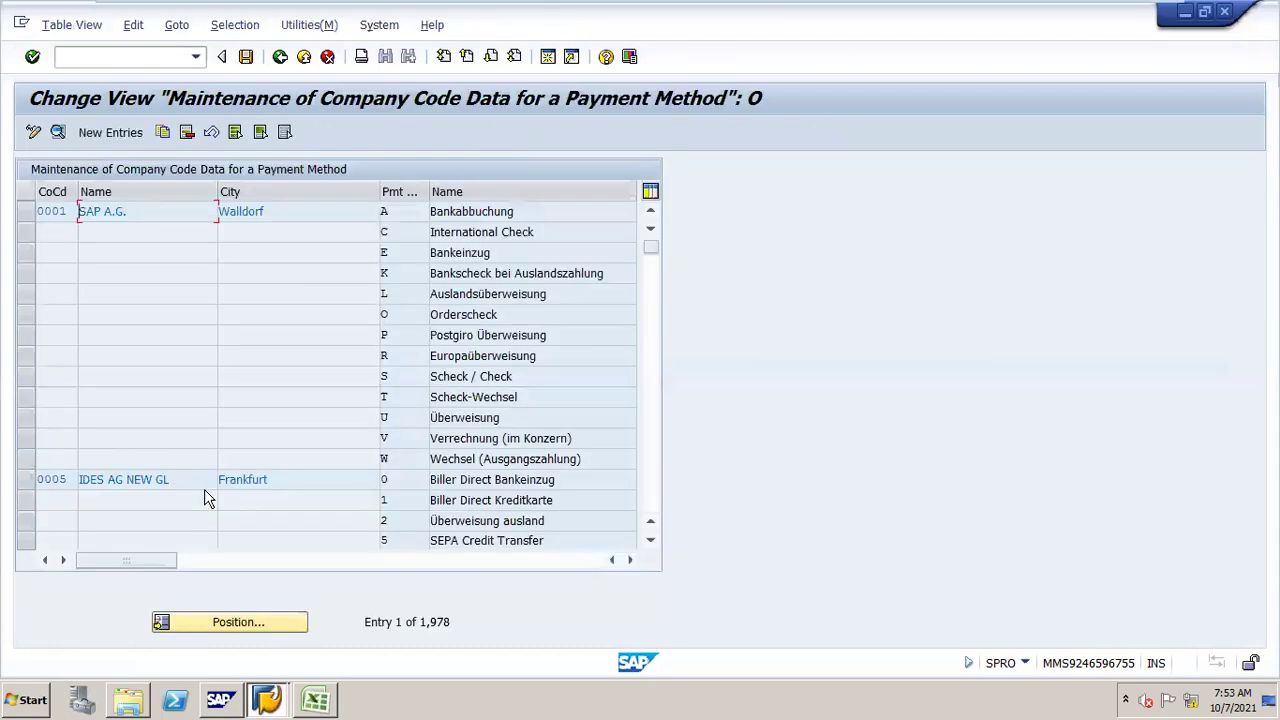
left_click(255, 620)
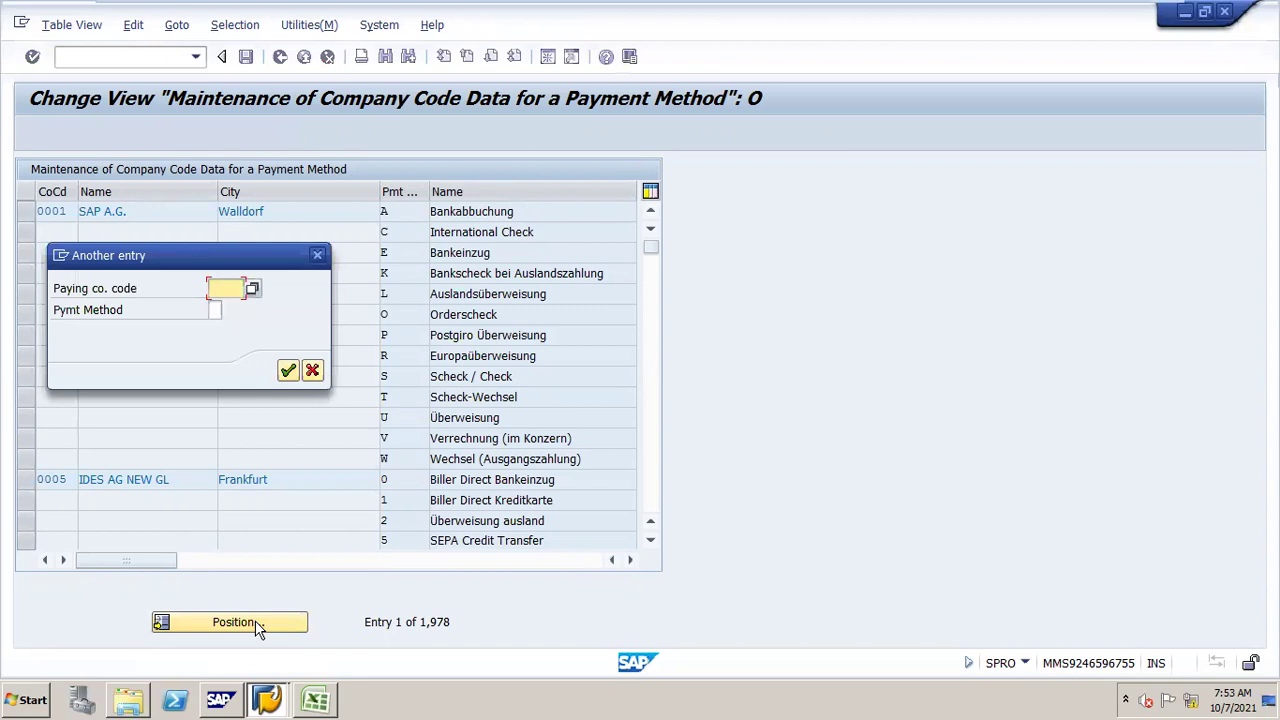
key("Escape")
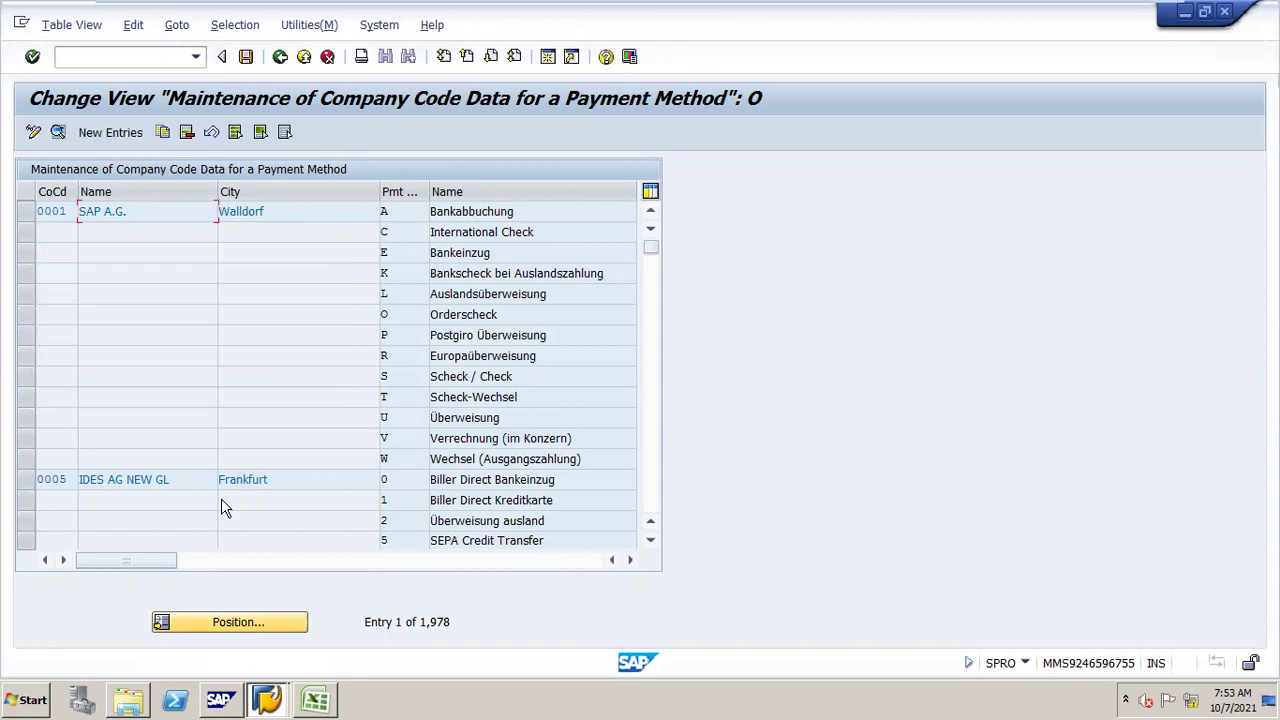
left_click(110, 139)
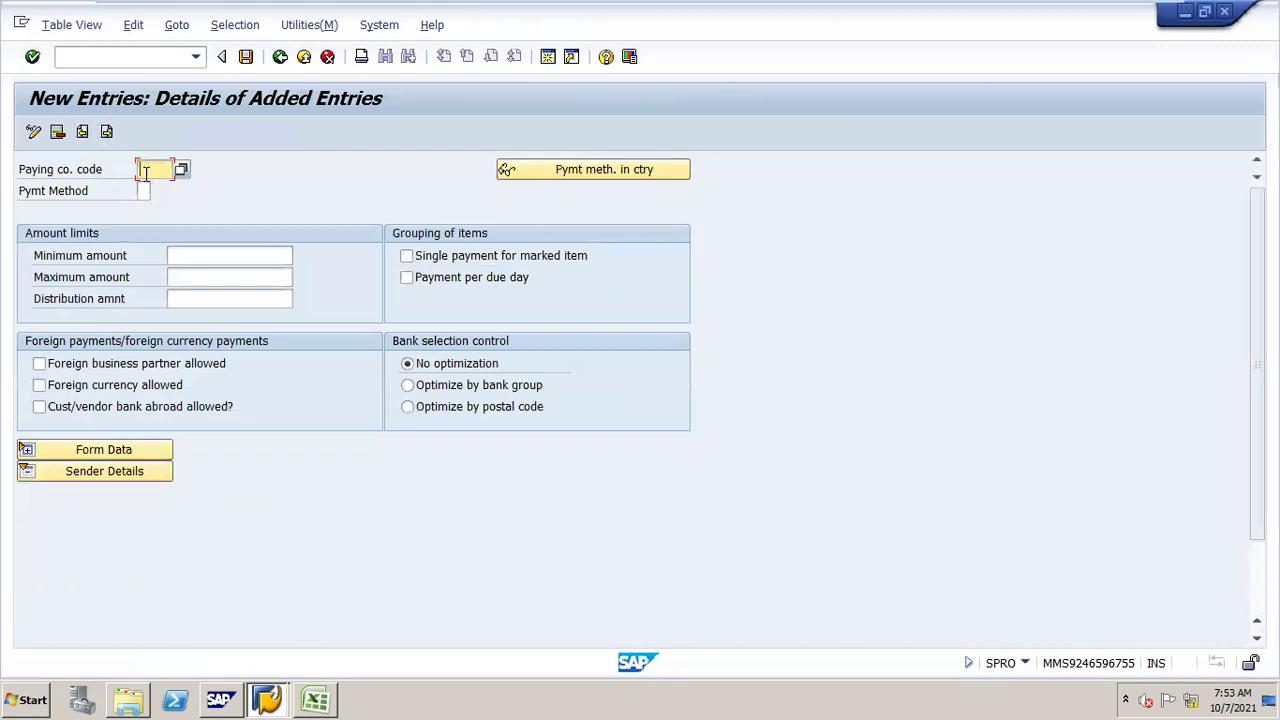
type("s14")
- Look through the available payment methods and set the new S14 entry's payment method to >
left_click(144, 191)
left_click(159, 192)
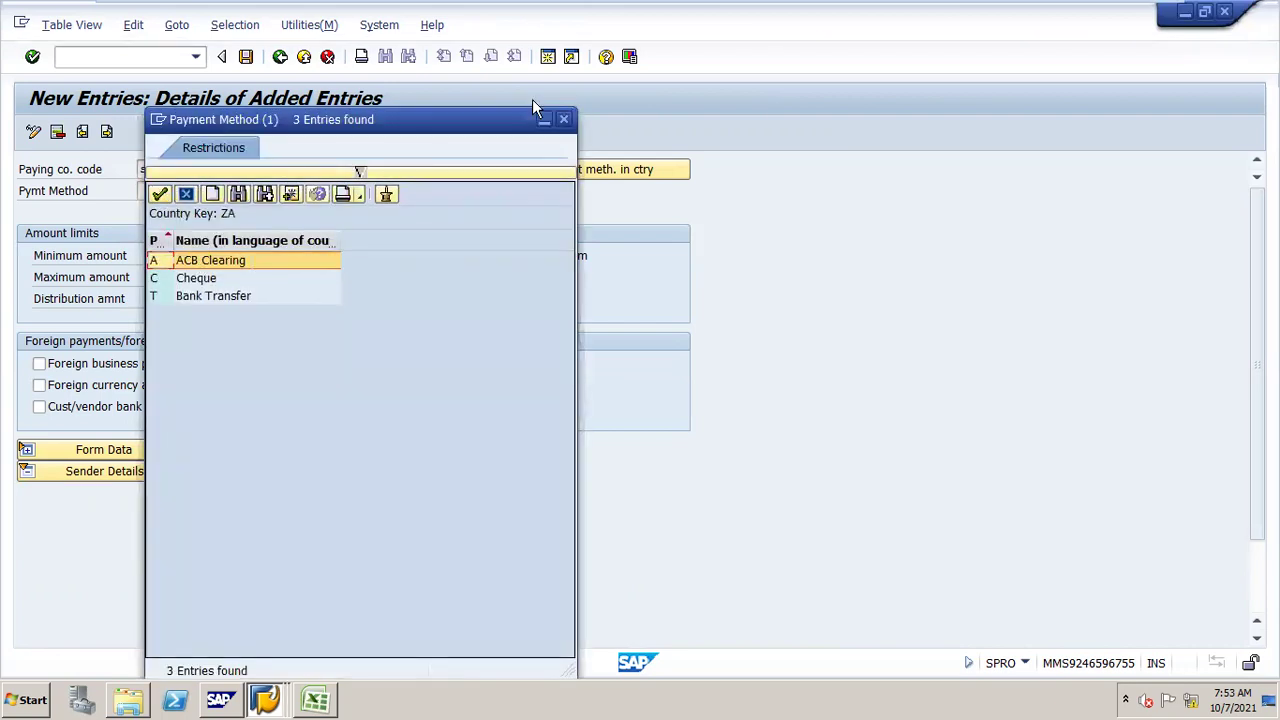
left_click(564, 119)
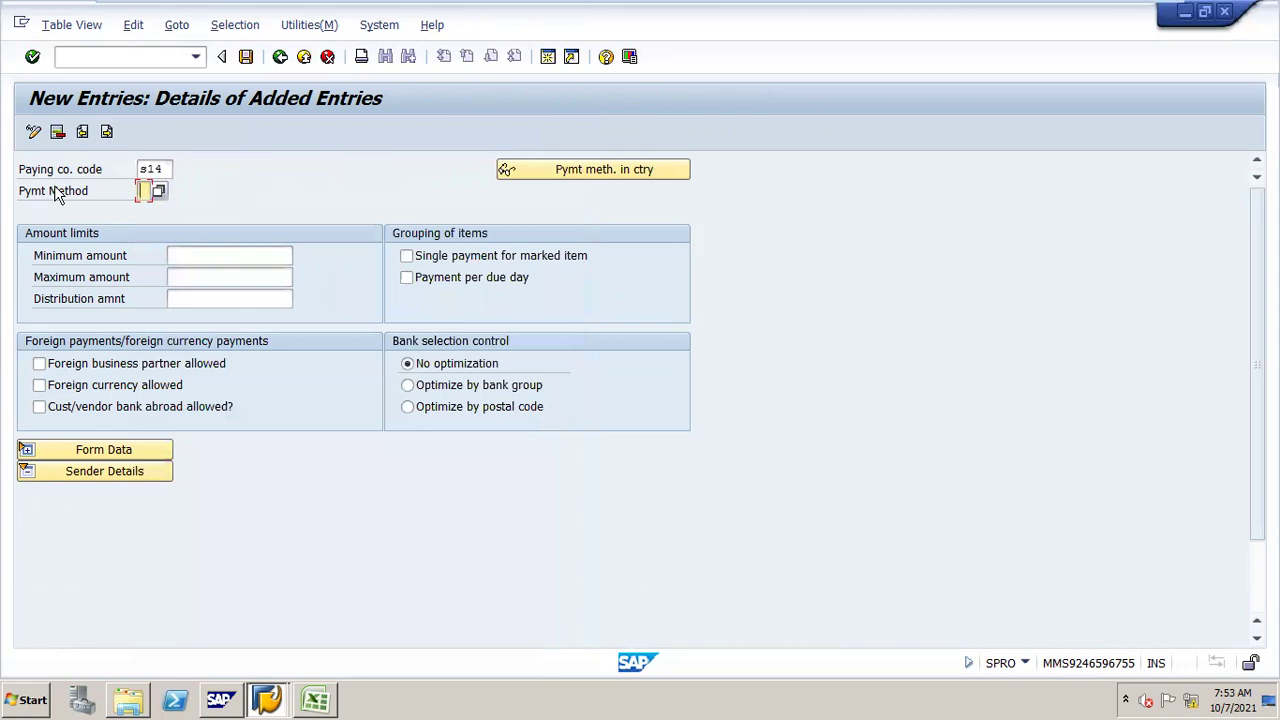
left_click(159, 190)
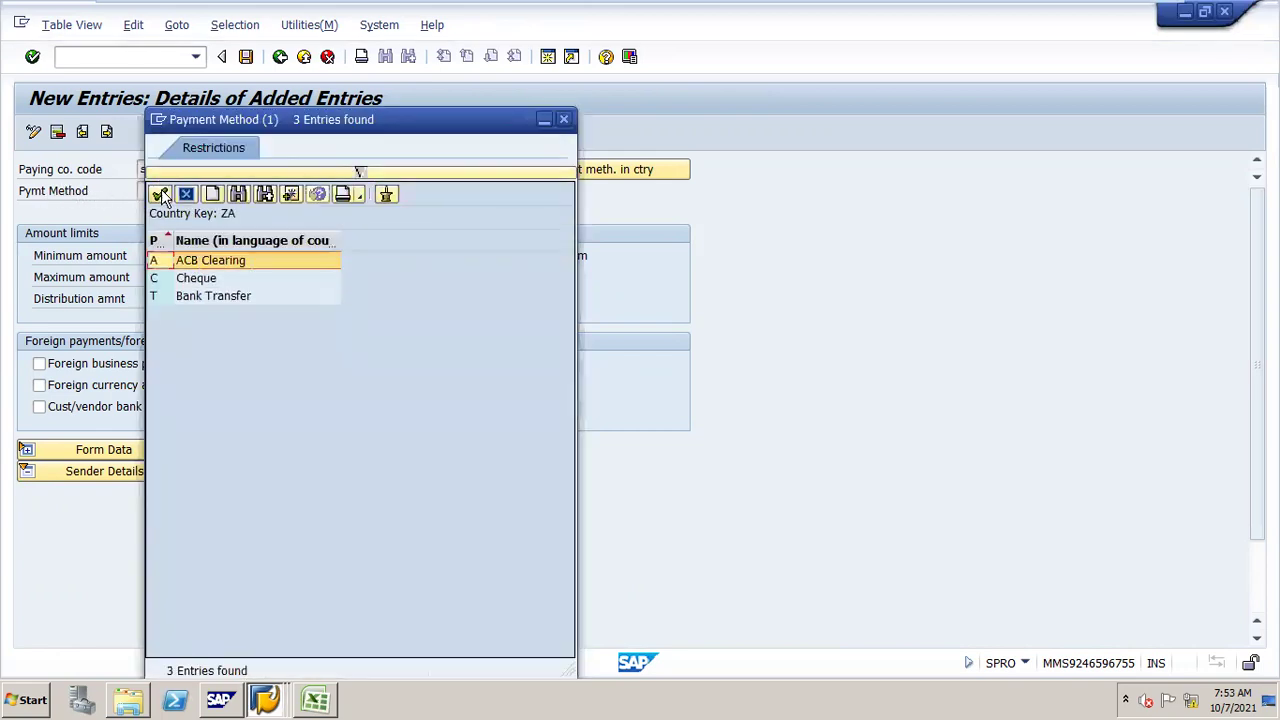
left_click(564, 120)
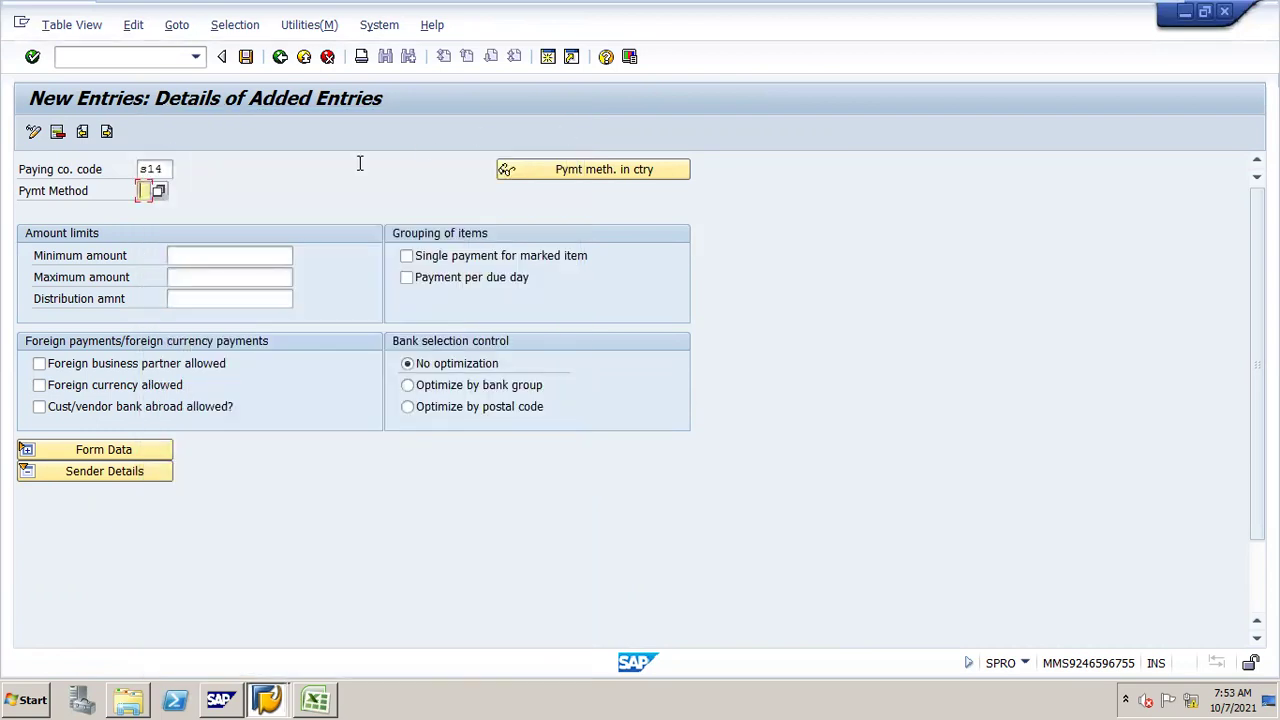
type(">")
- Set the amount limits for the payment method to a minimum of 1000 and a maximum of 100000000
left_click(290, 263)
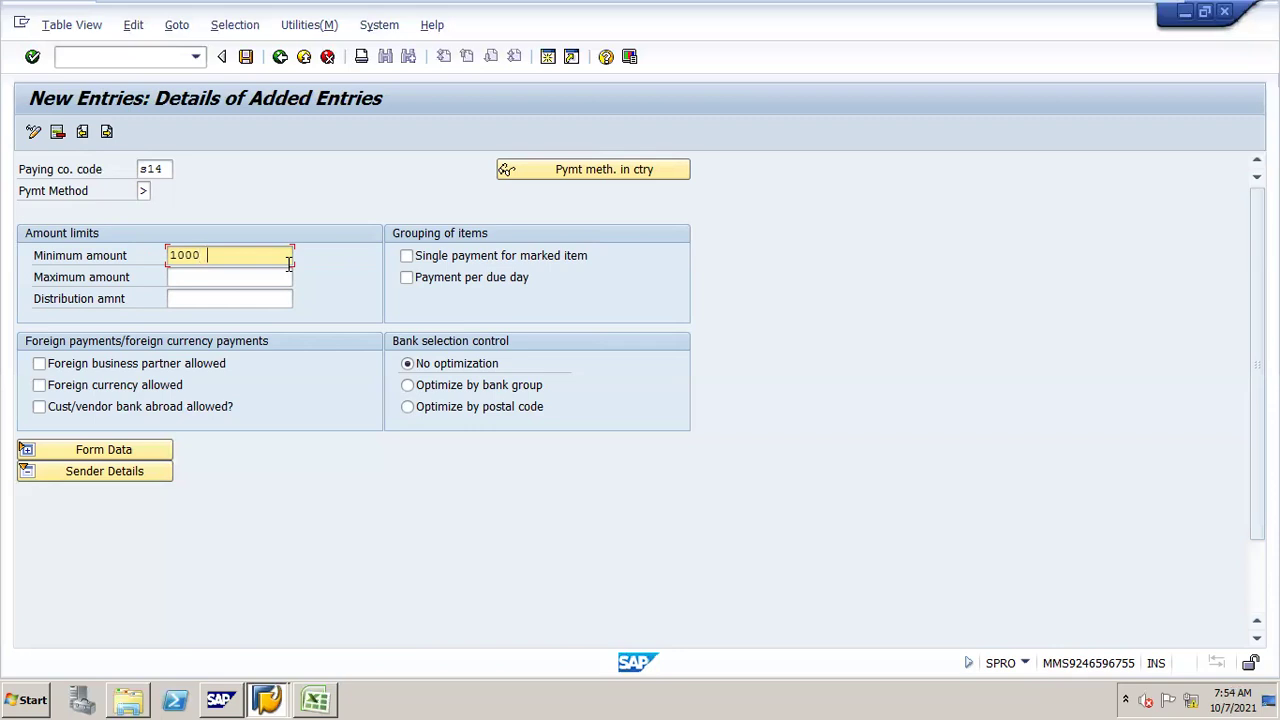
key("Tab")
type("1")
key("Down")
key("Return")
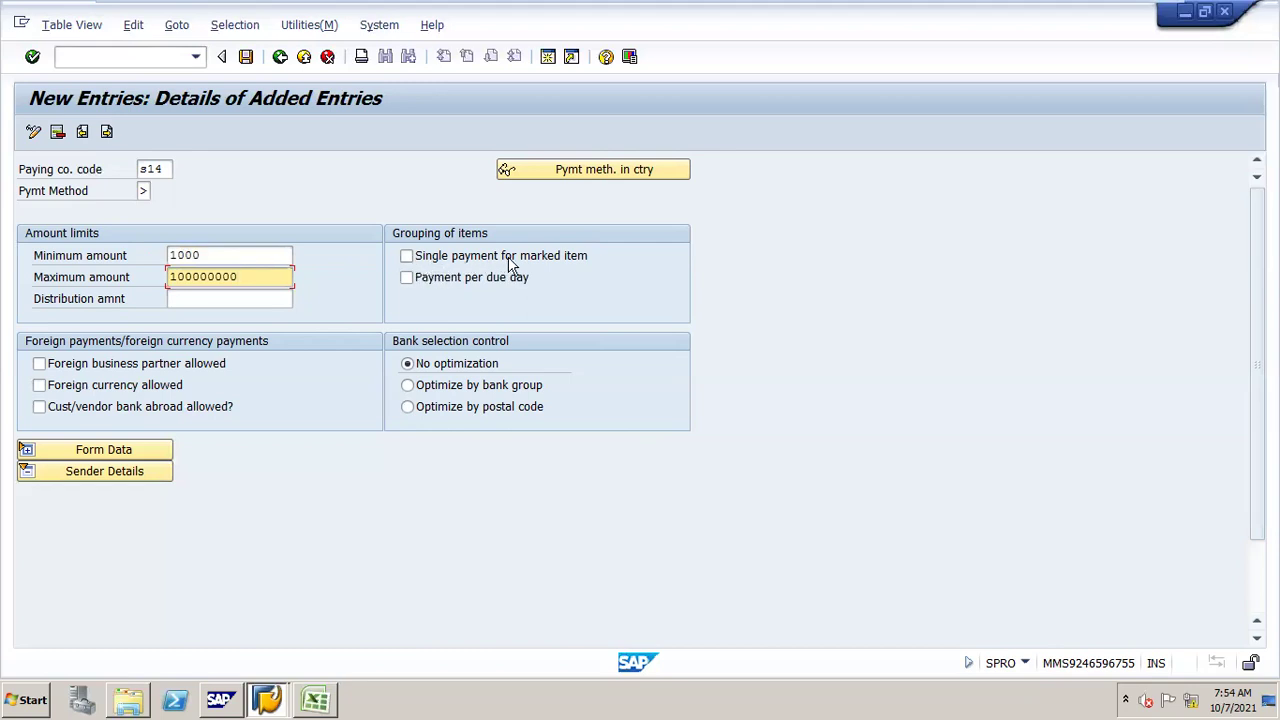
- Enable Payment per due day in the item grouping and leave Single payment for marked item off
left_click(406, 279)
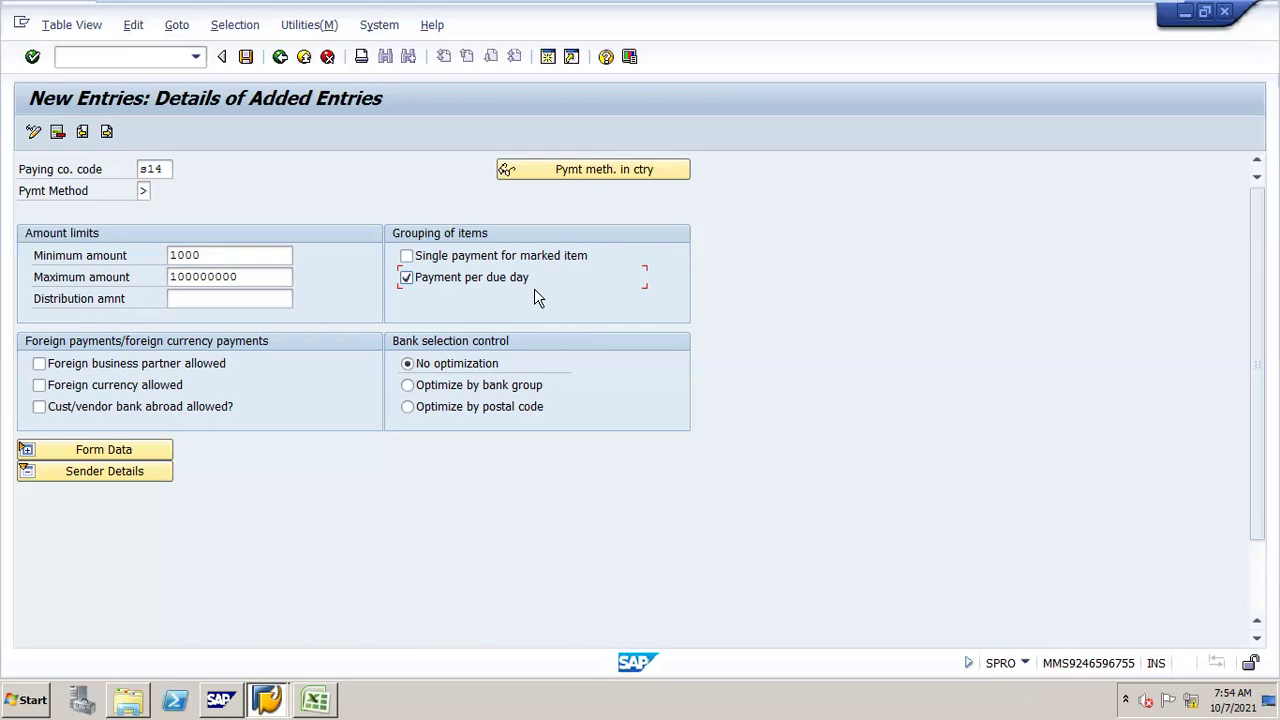
left_click(407, 286)
left_click(407, 257)
left_click(408, 257)
left_click(408, 278)
left_click(407, 258)
left_click(407, 278)
left_click(407, 279)
left_click(407, 259)
- Expand the form data and set the SAPscript form for the payment medium to F110_PRENUM_CHCK
left_click(137, 449)
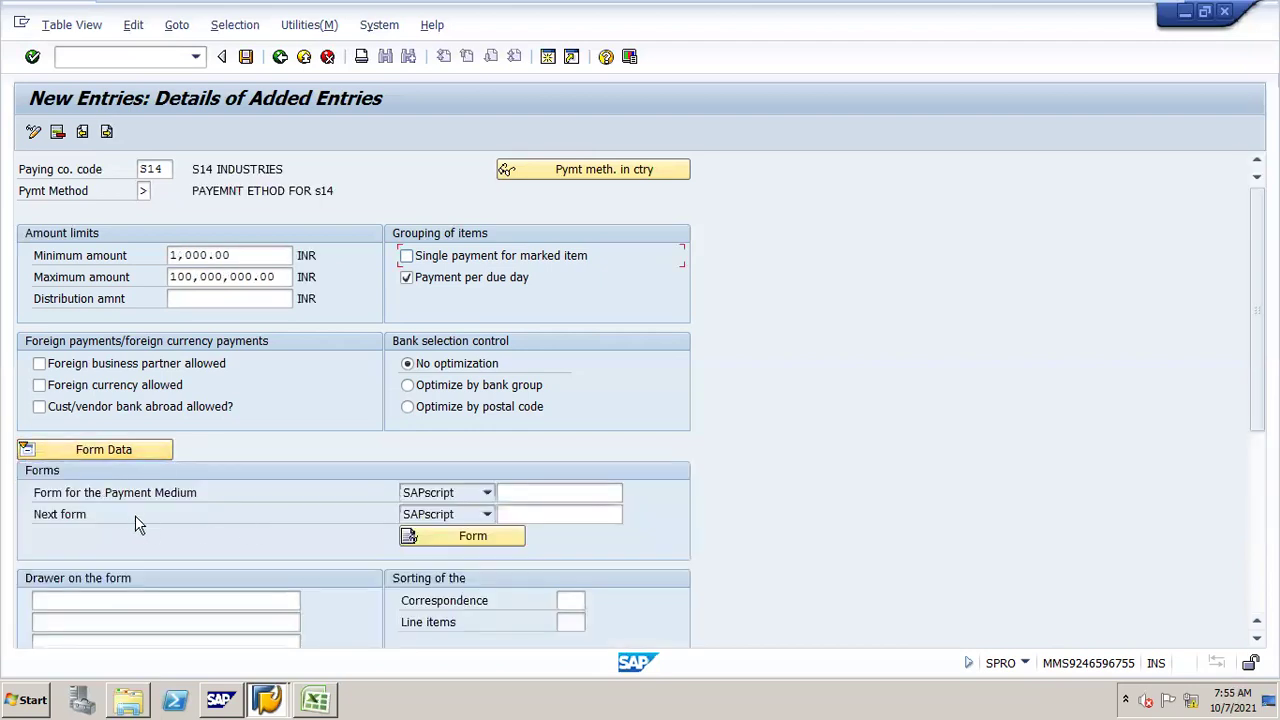
left_click(541, 494)
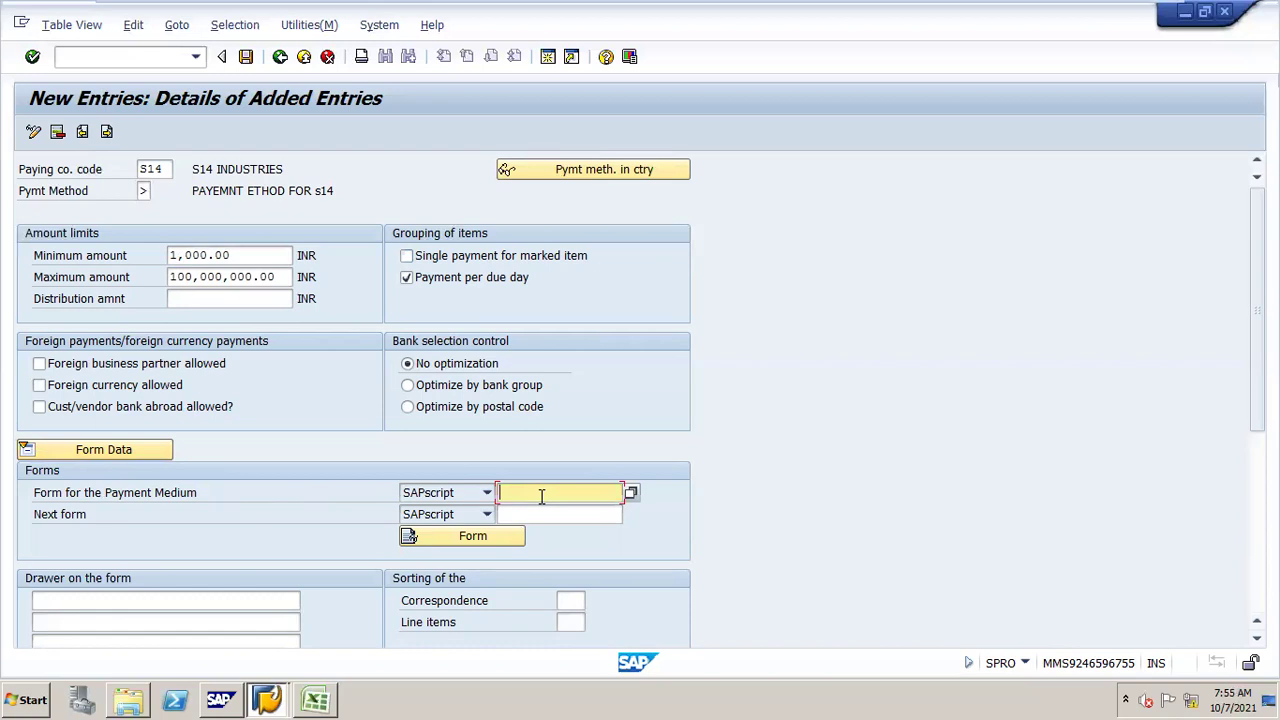
left_click(541, 494)
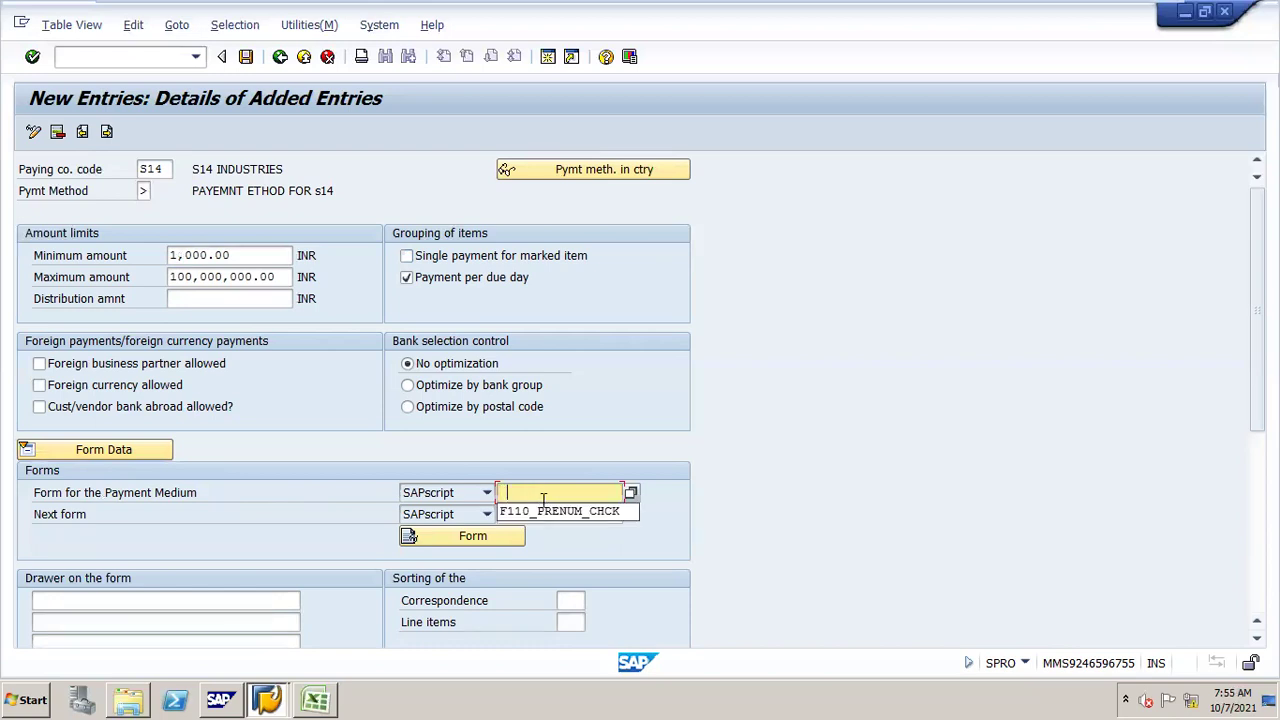
left_click(547, 512)
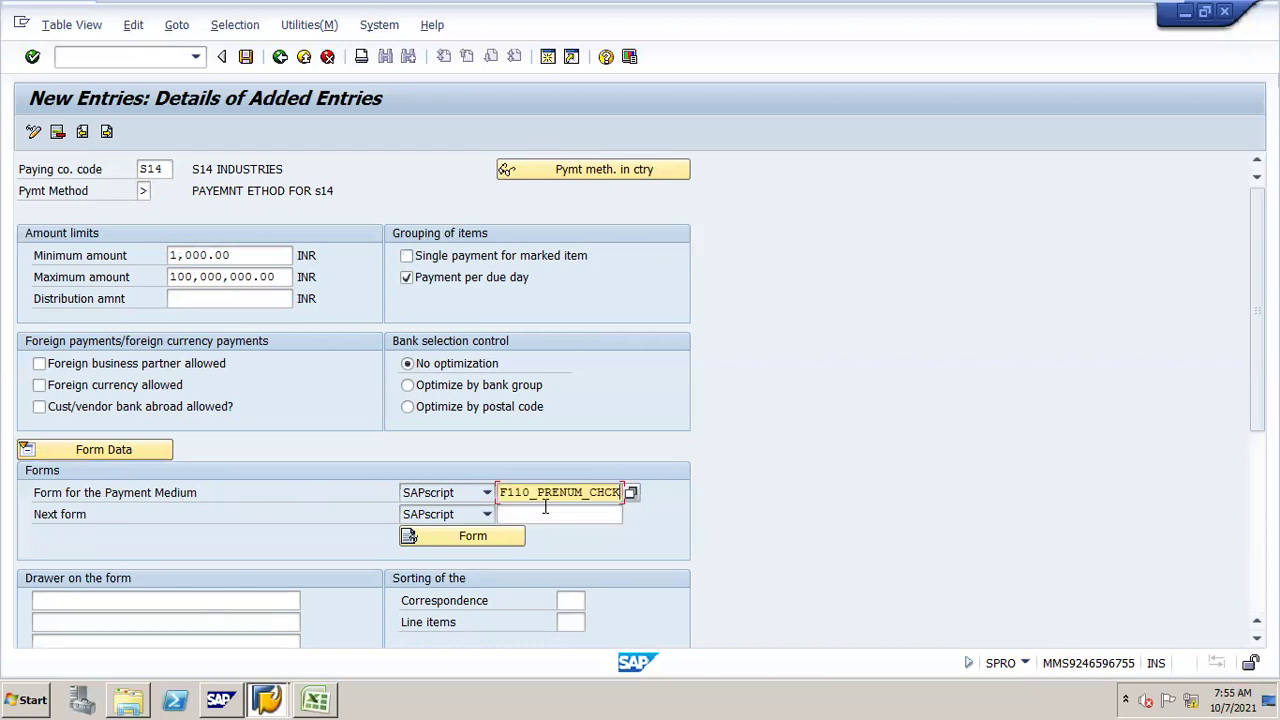
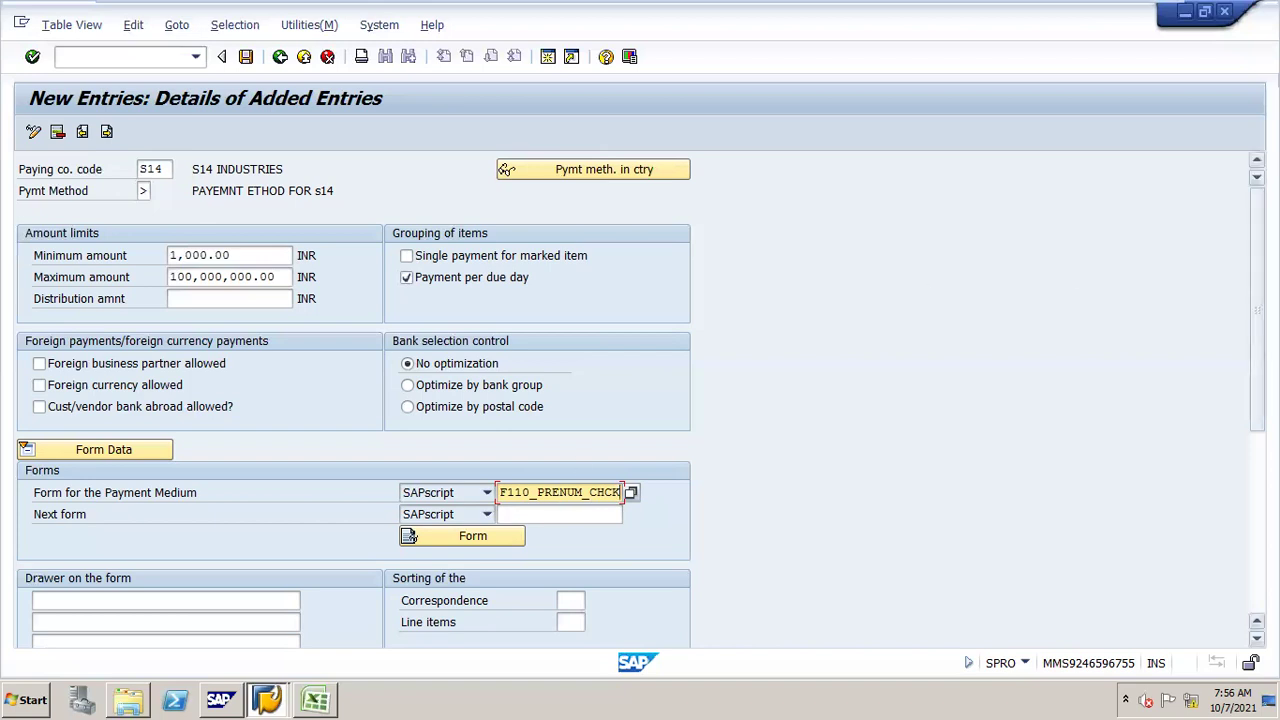
- Enter AUTHORISED SIGNATORY as the first line of the drawer on the form and go to the third line
left_click_drag(1257, 312, 1257, 397)
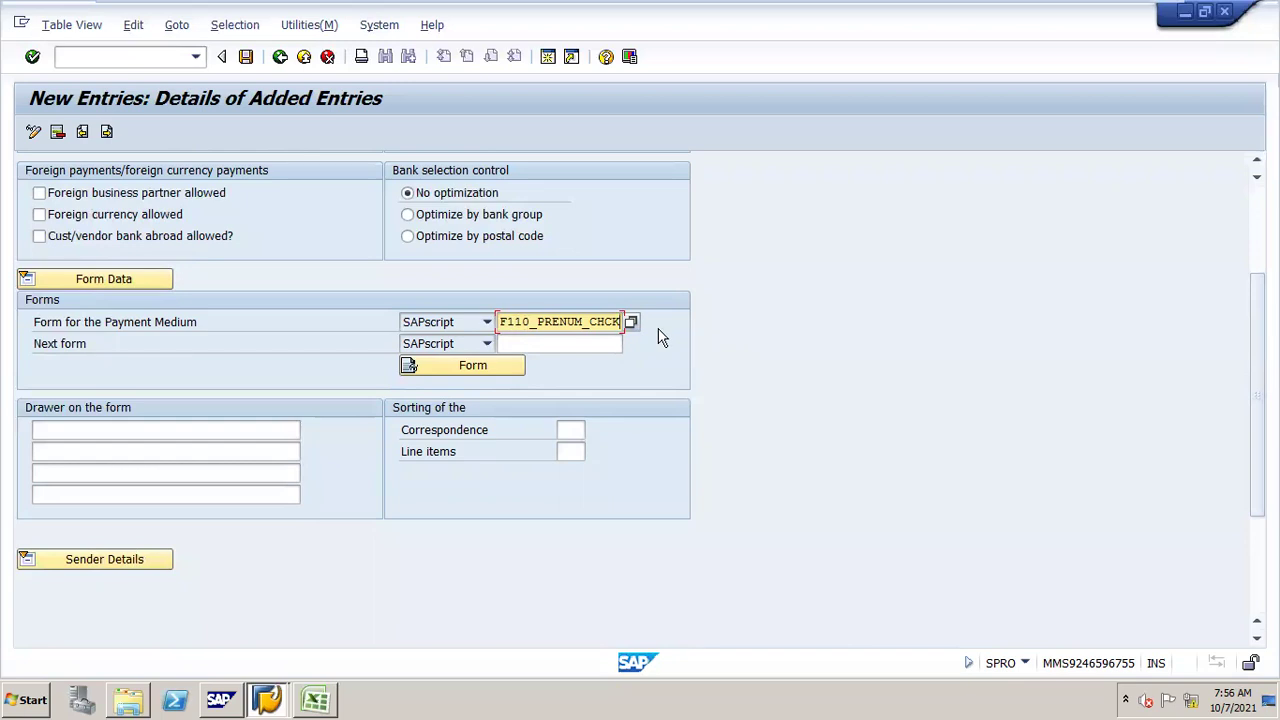
left_click(81, 436)
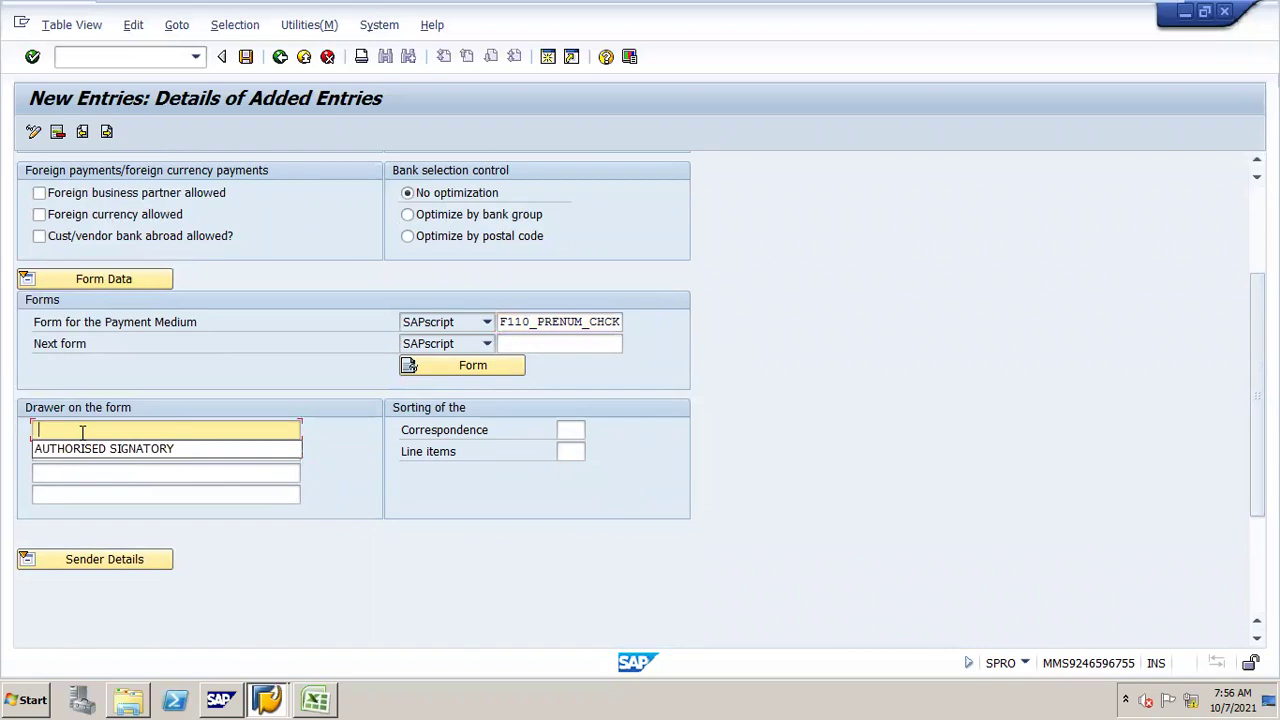
left_click(84, 452)
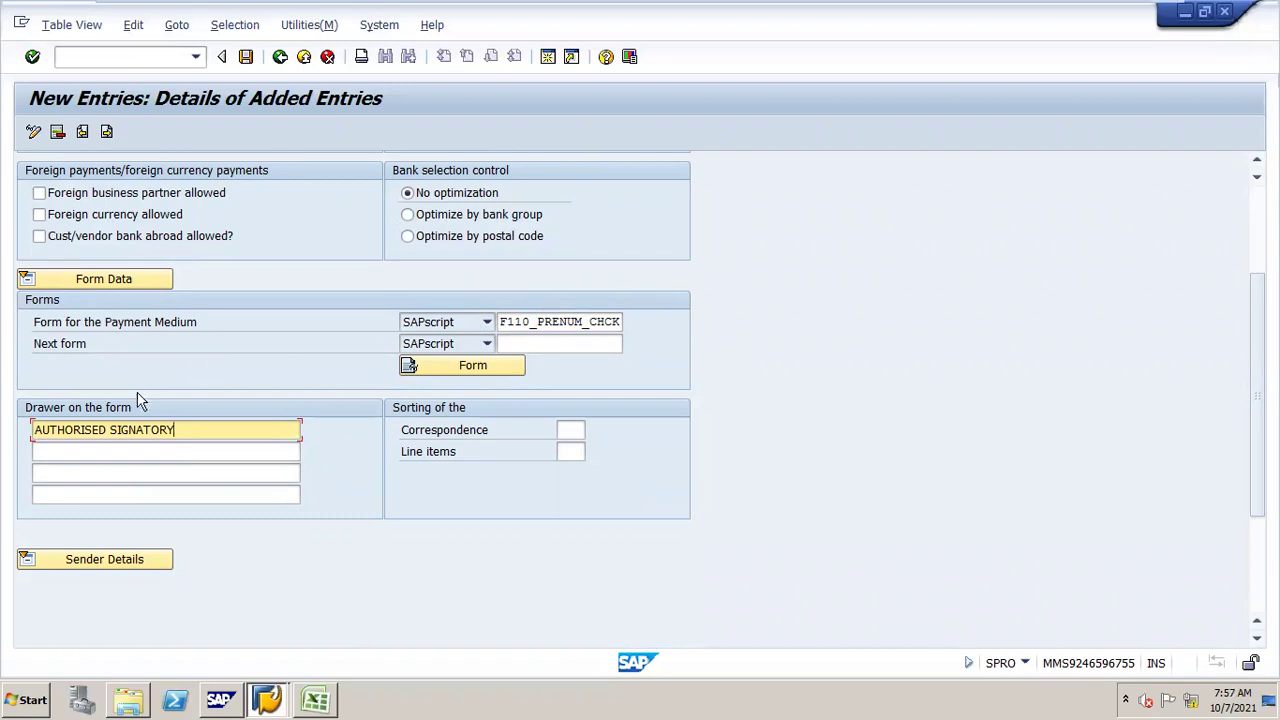
left_click(72, 476)
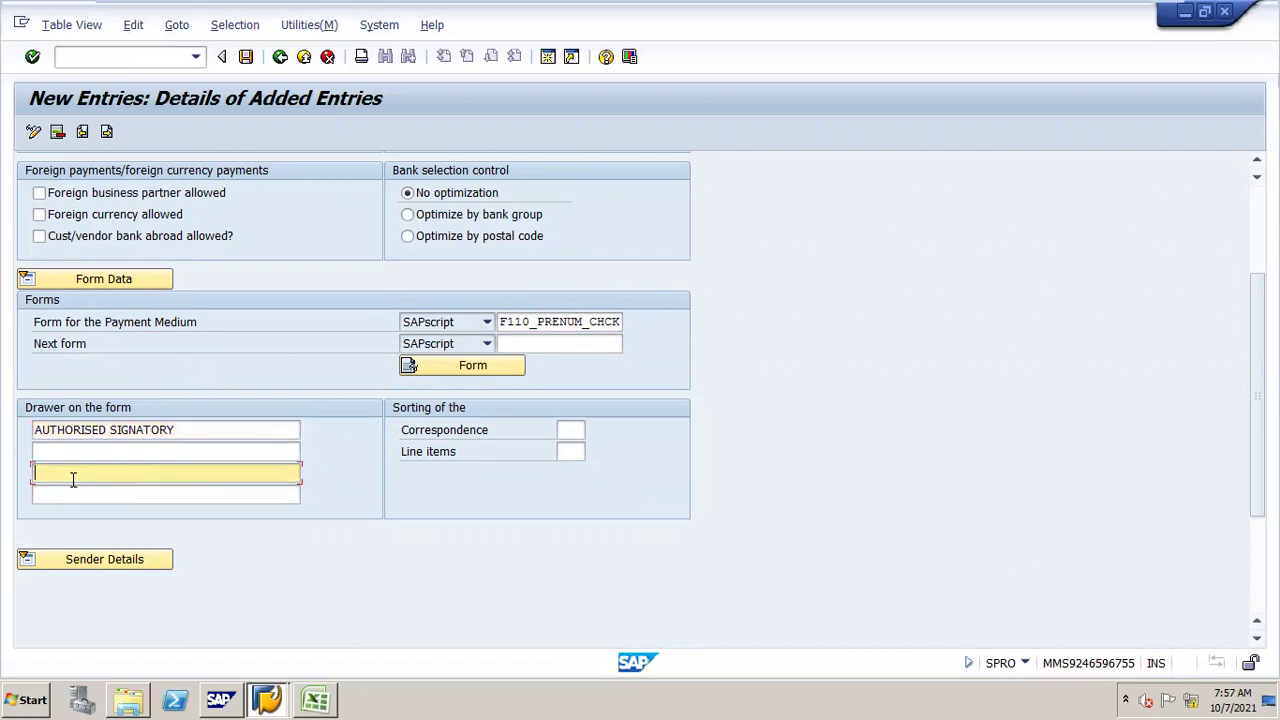
left_click(73, 478)
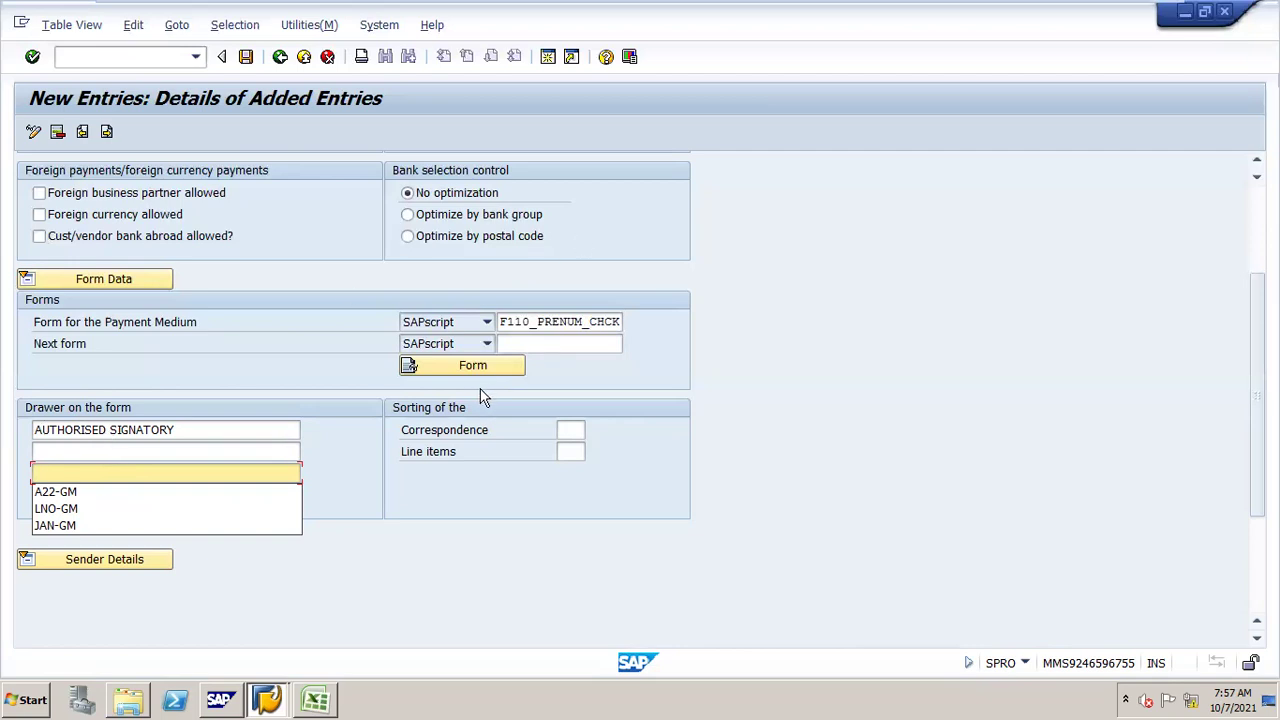
type("A")
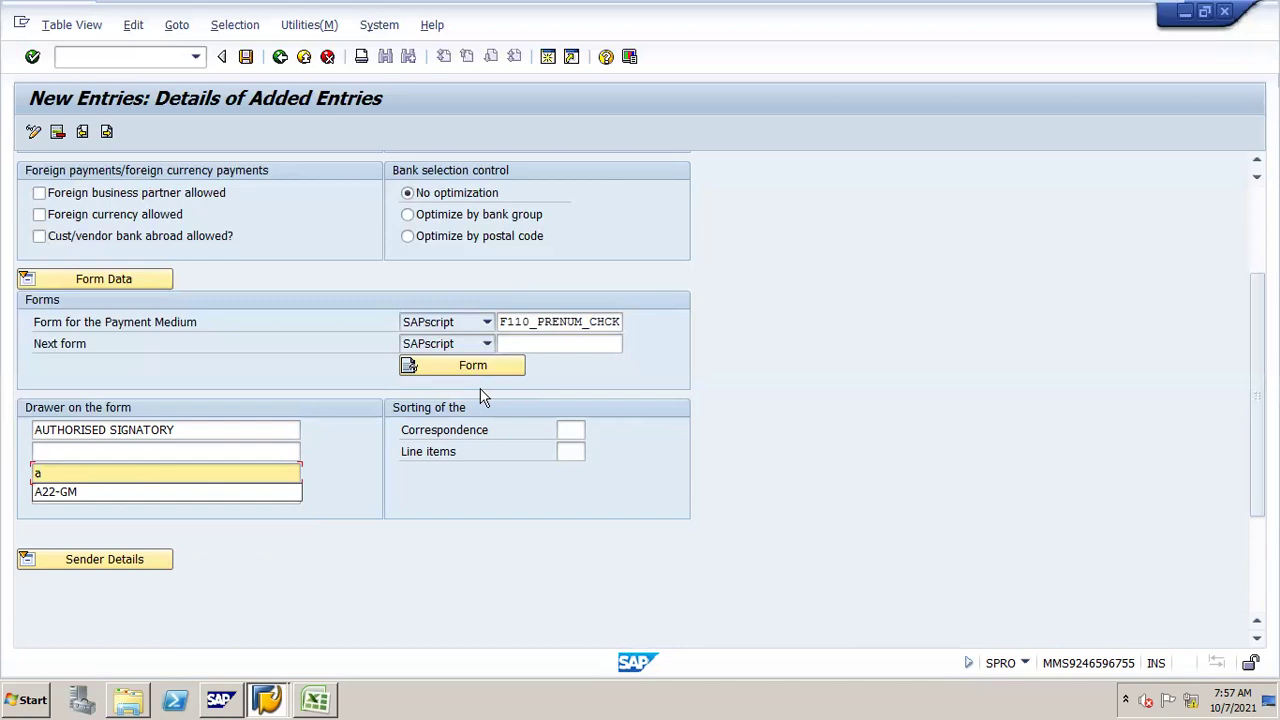
key("BackSpace")
type("s14-")
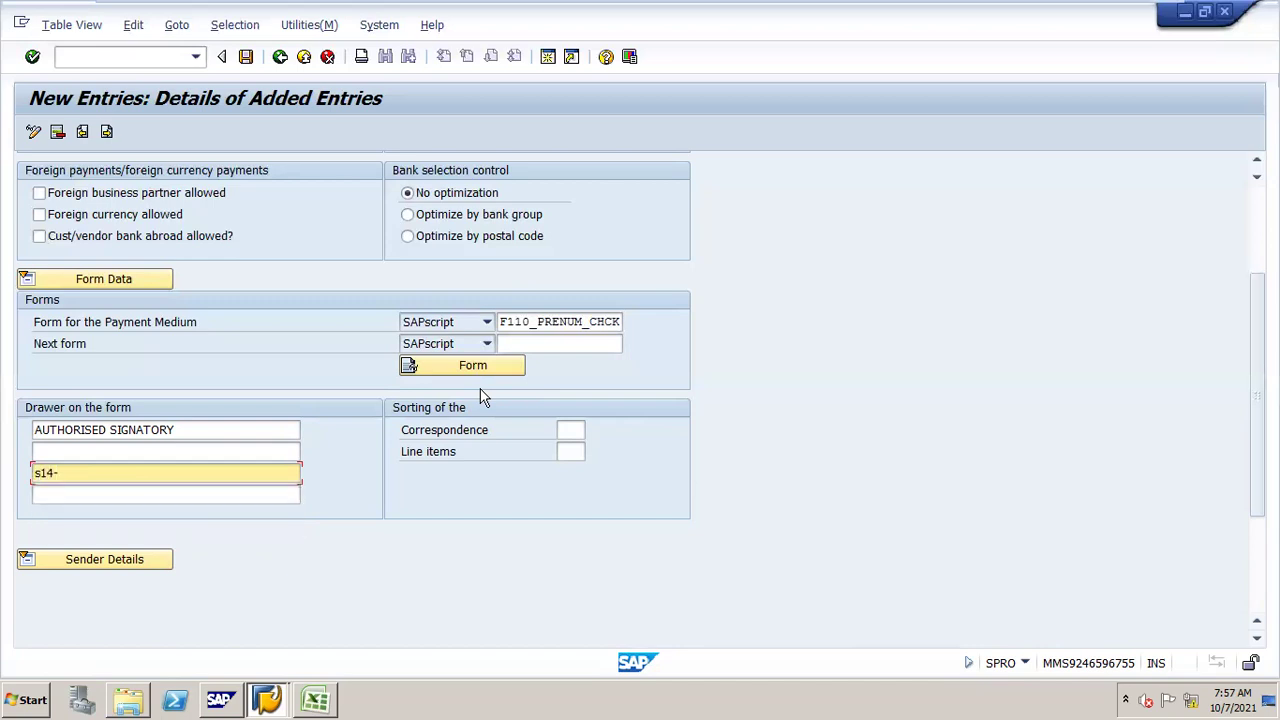
type("gm")
key("BackSpace")
key("BackSpace")
key("BackSpace")
key("BackSpace")
key("BackSpace")
key("BackSpace")
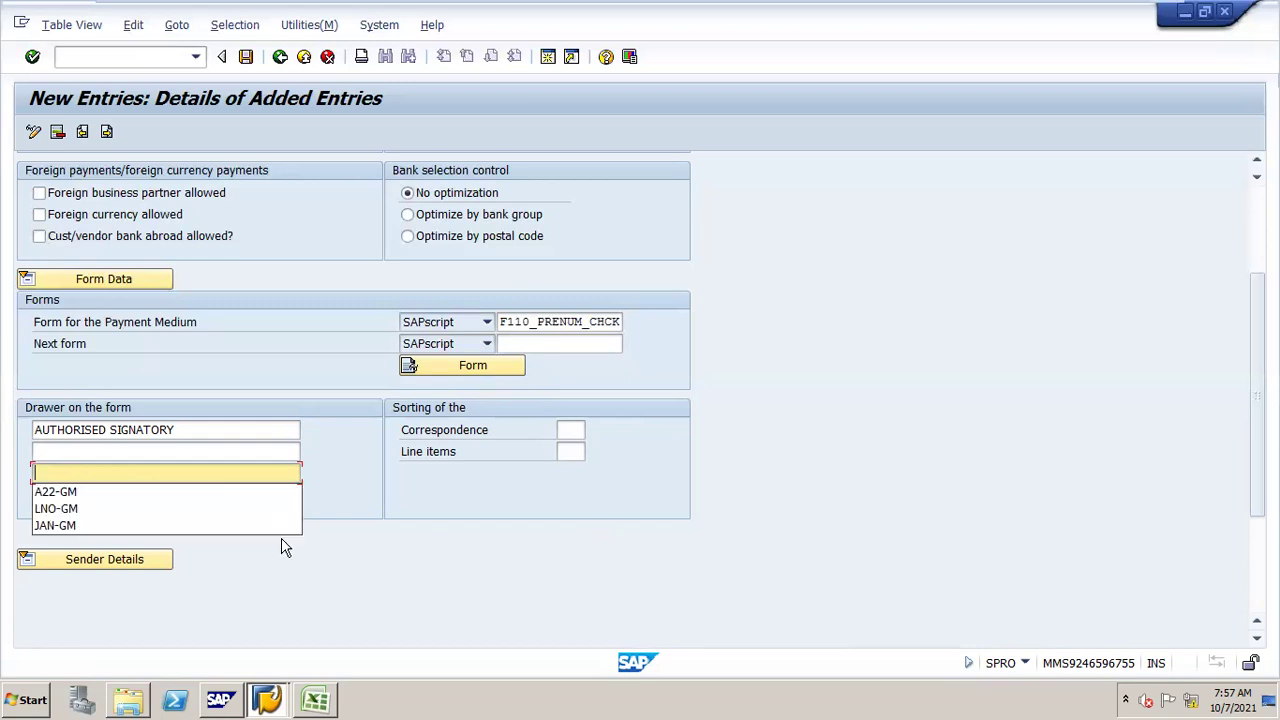
- Enter S14-GM as the third drawer line and save the payment method entry in the proposed customizing request
type("S14")
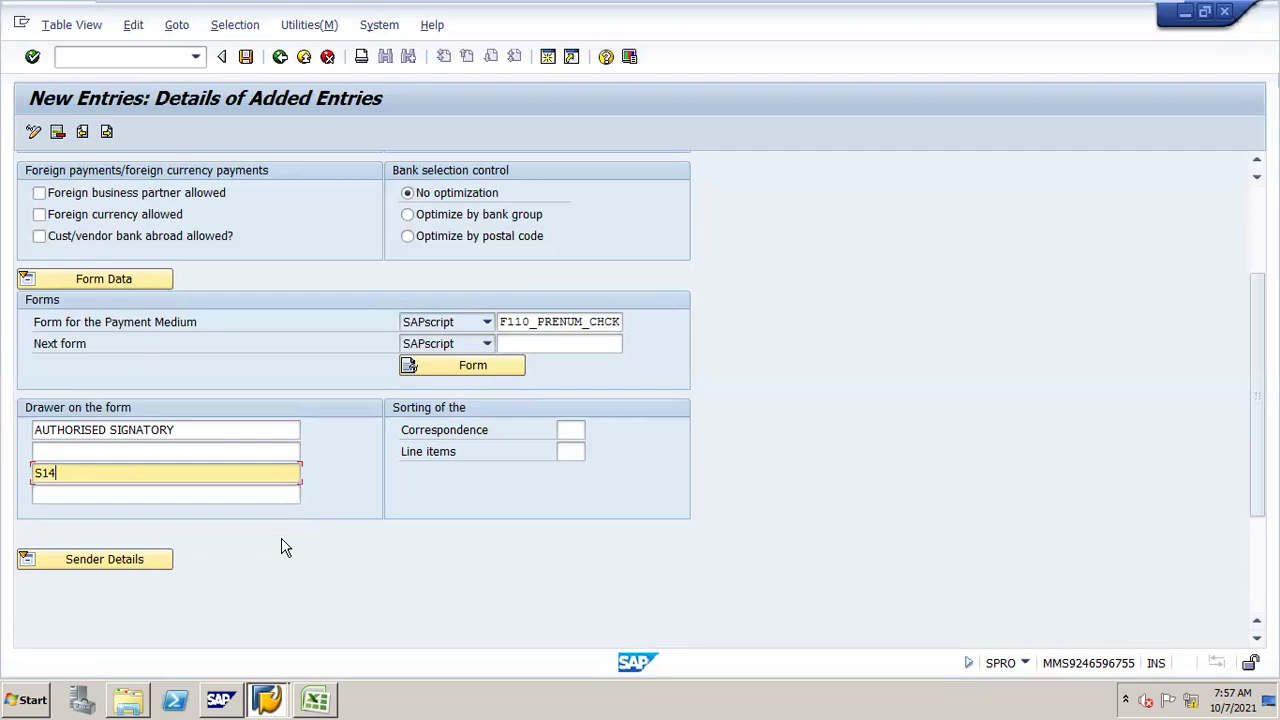
type("-GM")
left_click(246, 57)
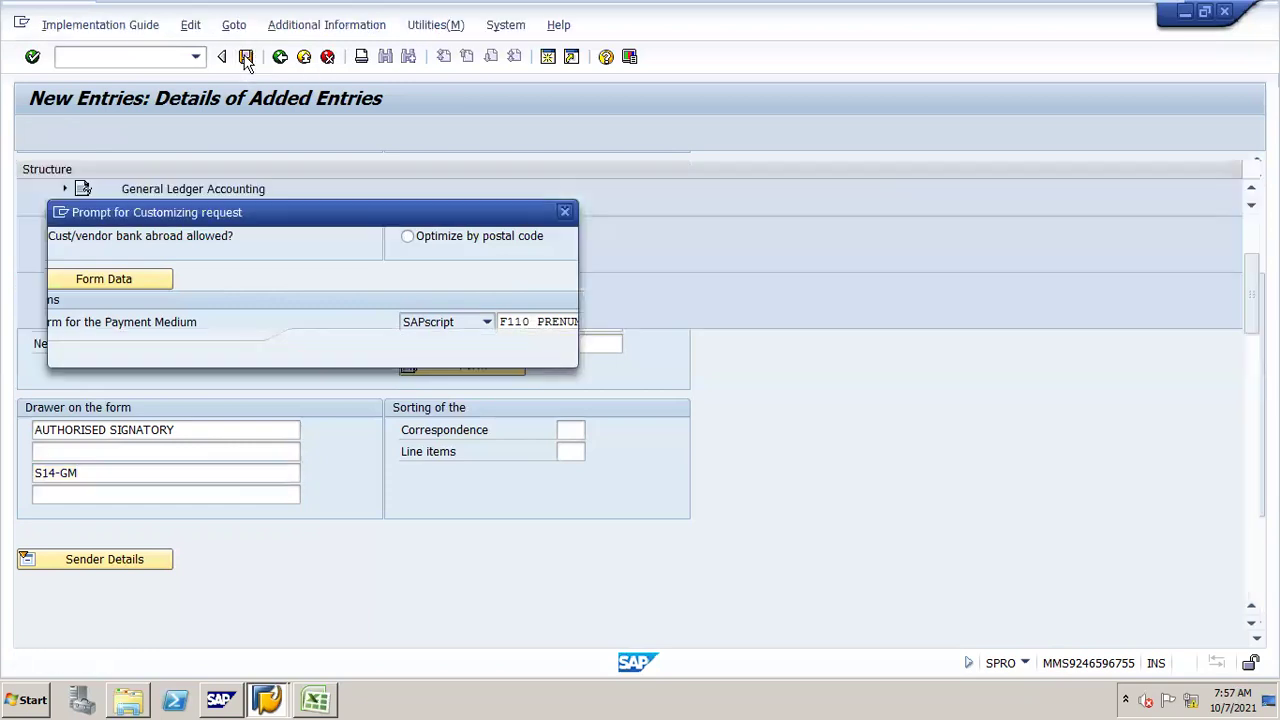
key("Return")
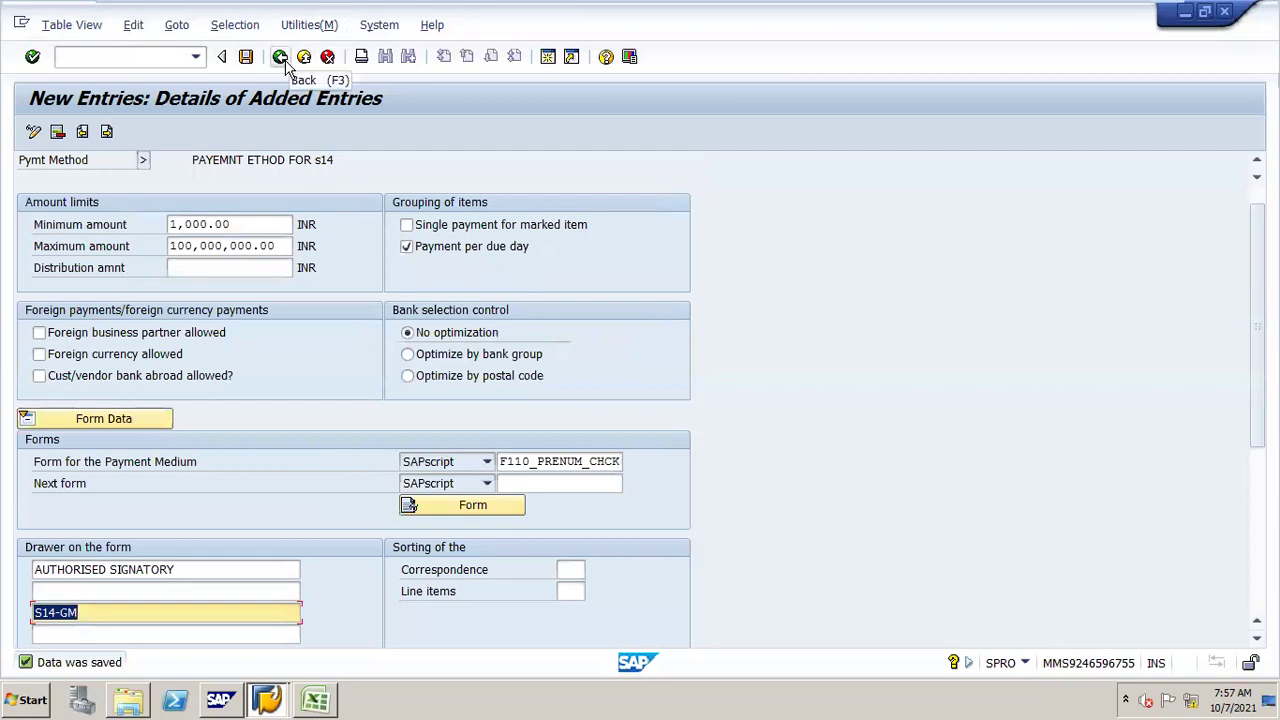
- Return to the implementation guide and create a Set Up All Company Codes entry with company code and paying company code S14
left_click(284, 62)
left_click(284, 60)
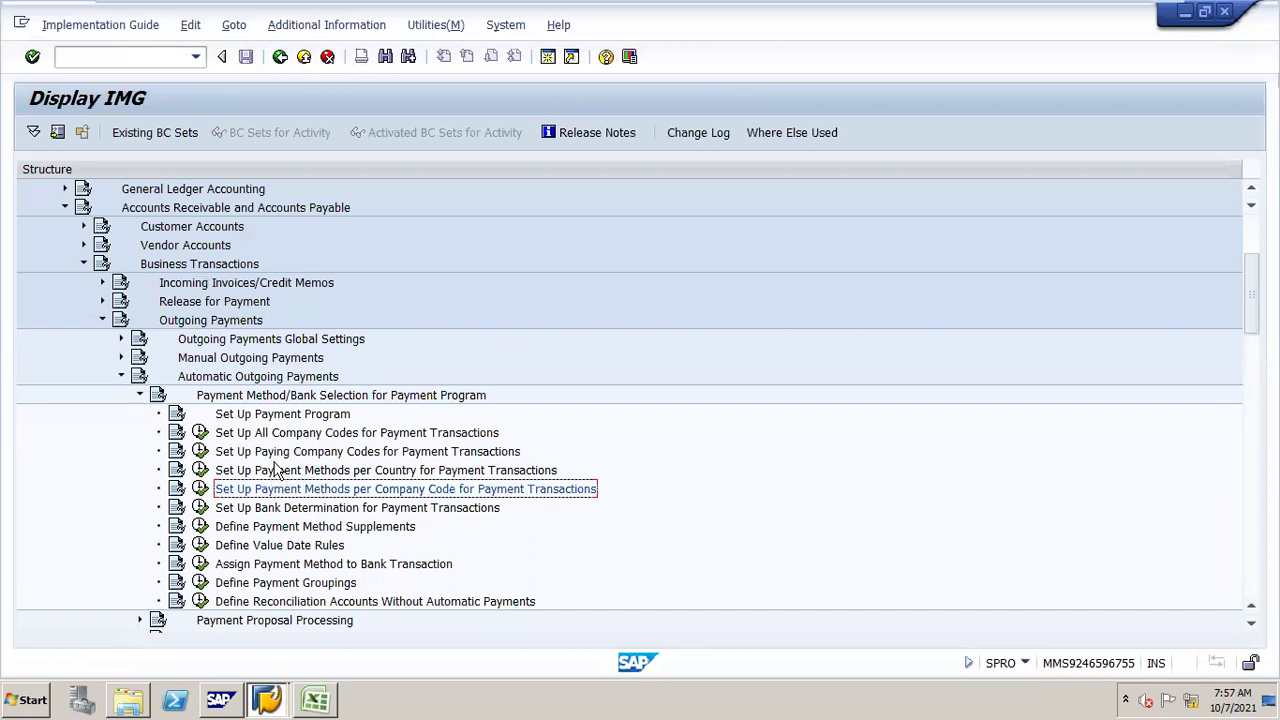
left_click(201, 433)
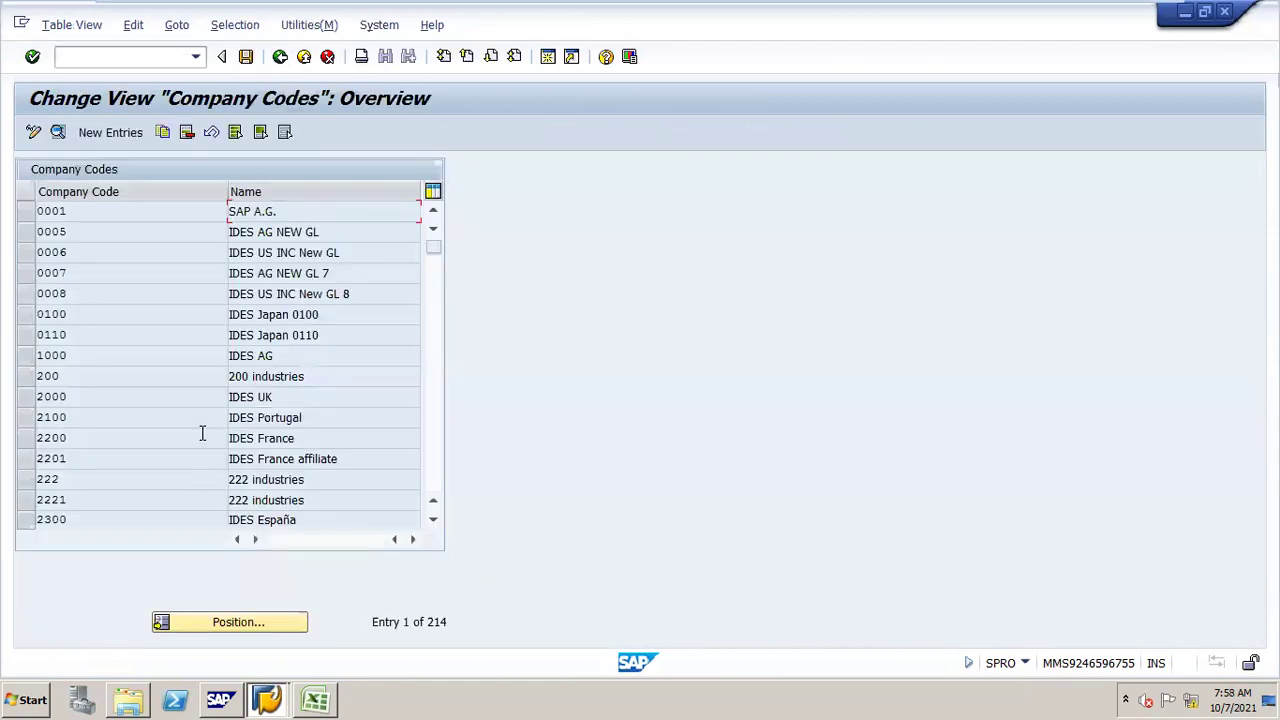
left_click(113, 134)
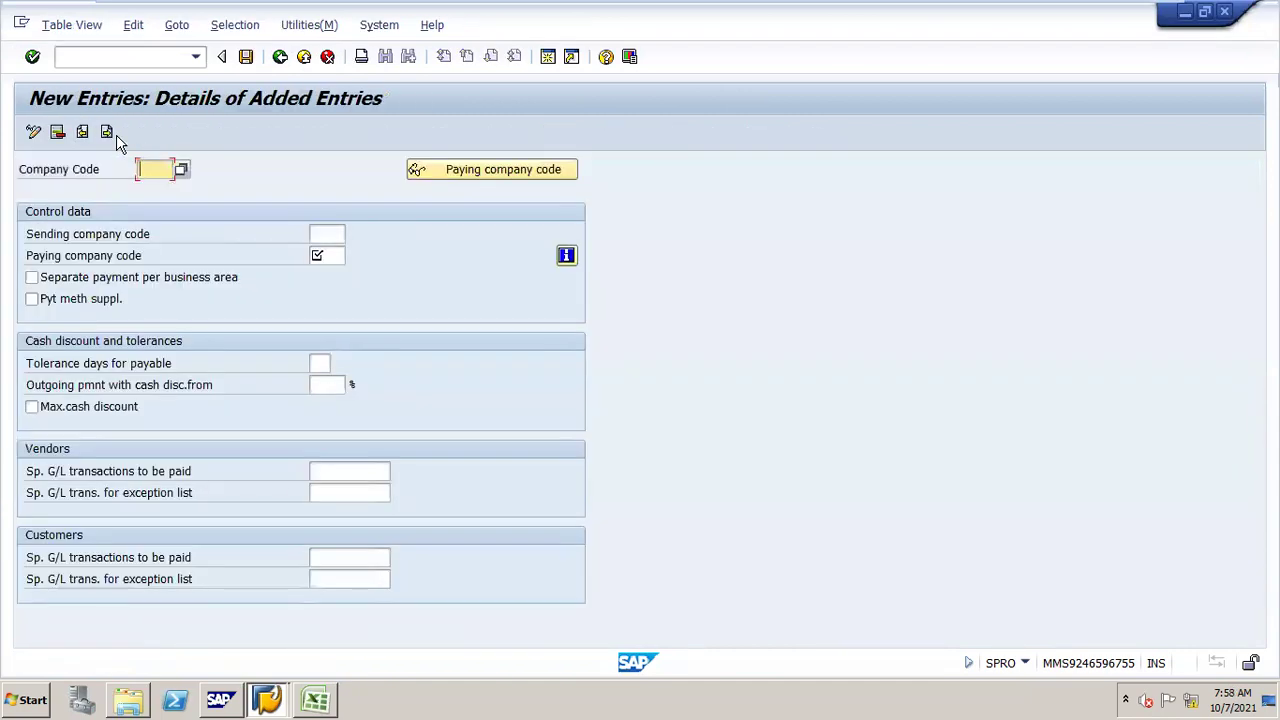
type("I")
key("BackSpace")
type("S14")
left_click(337, 255)
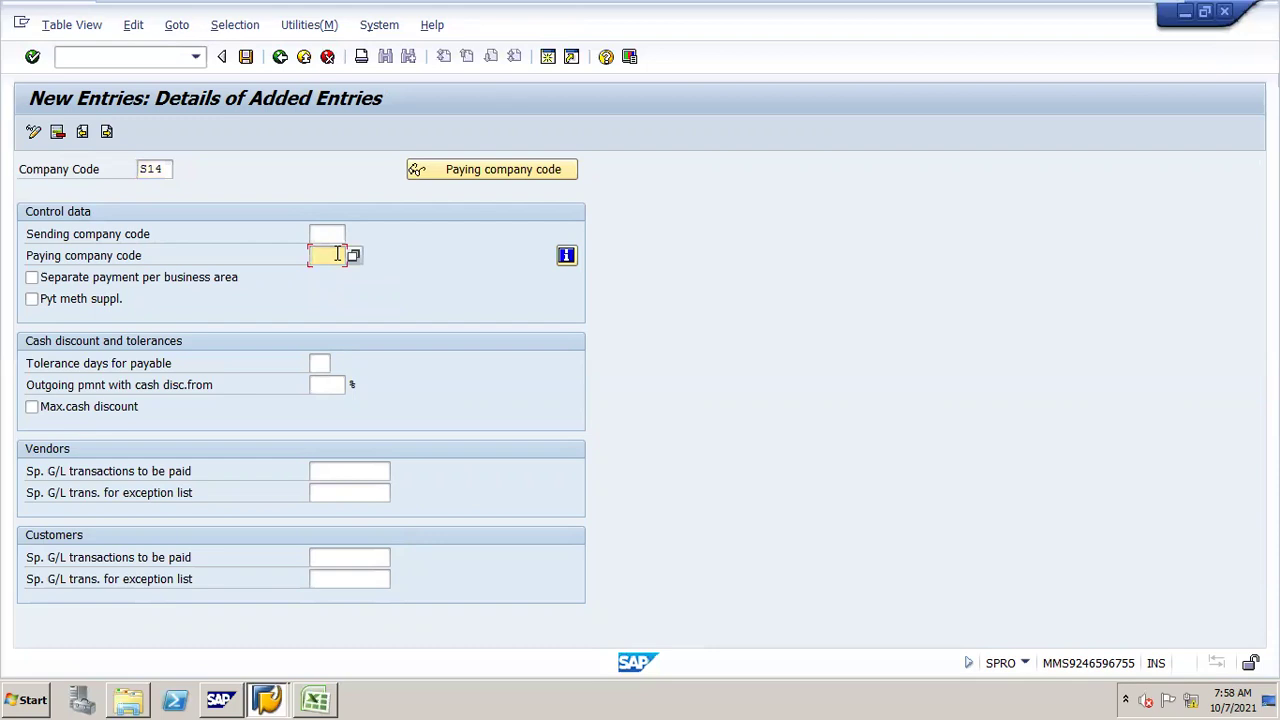
type("S14")
- Try S15 as the sending company code for company code S14 and clear the field again
left_click(324, 233)
type("S15")
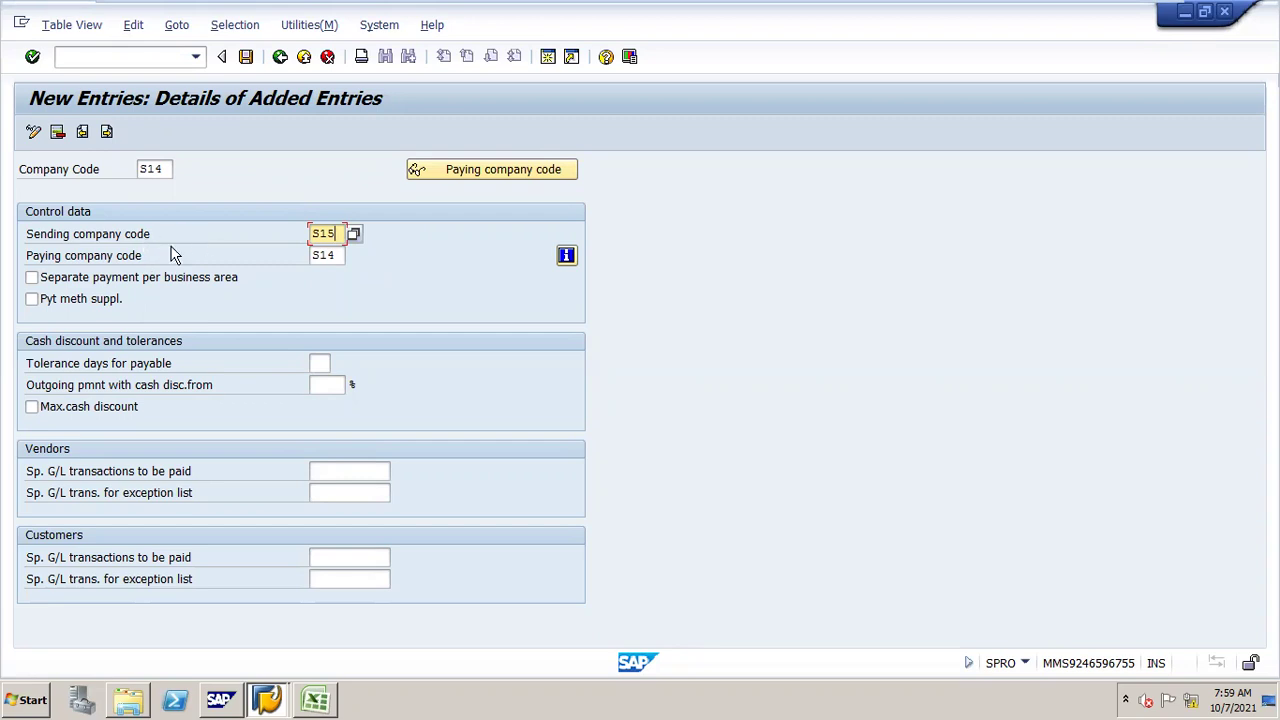
left_click(341, 254)
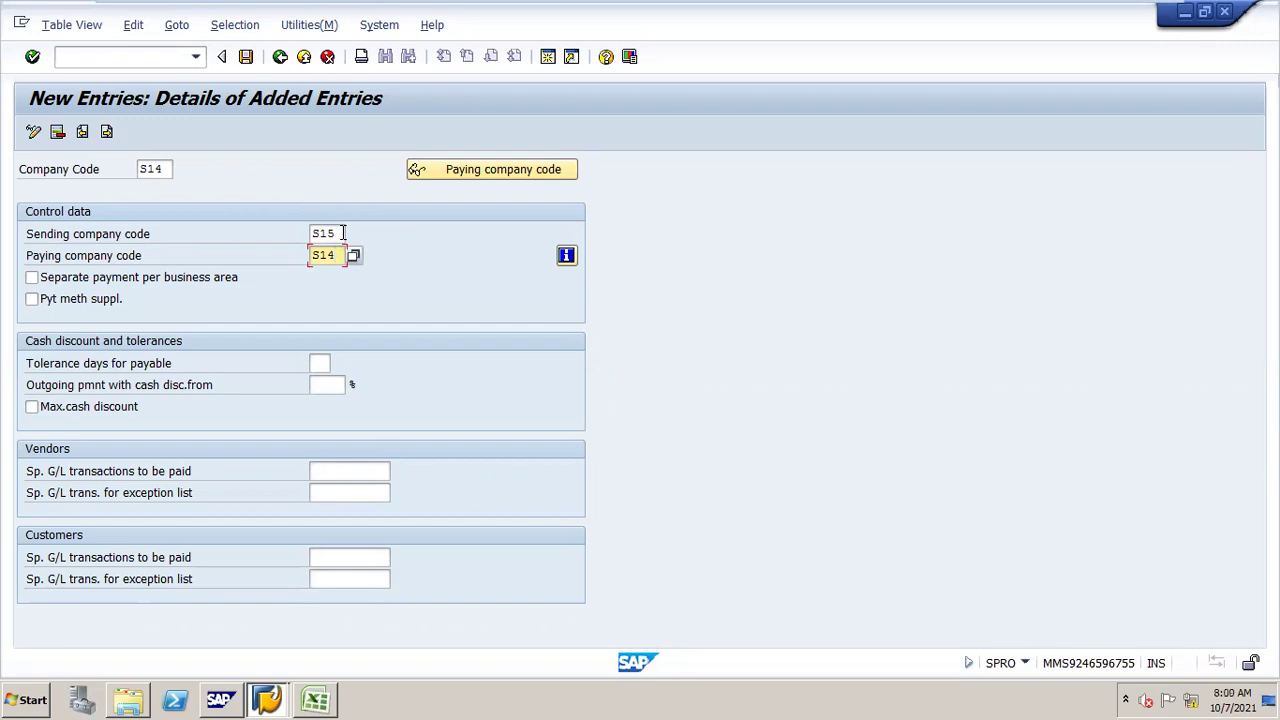
left_click(343, 232)
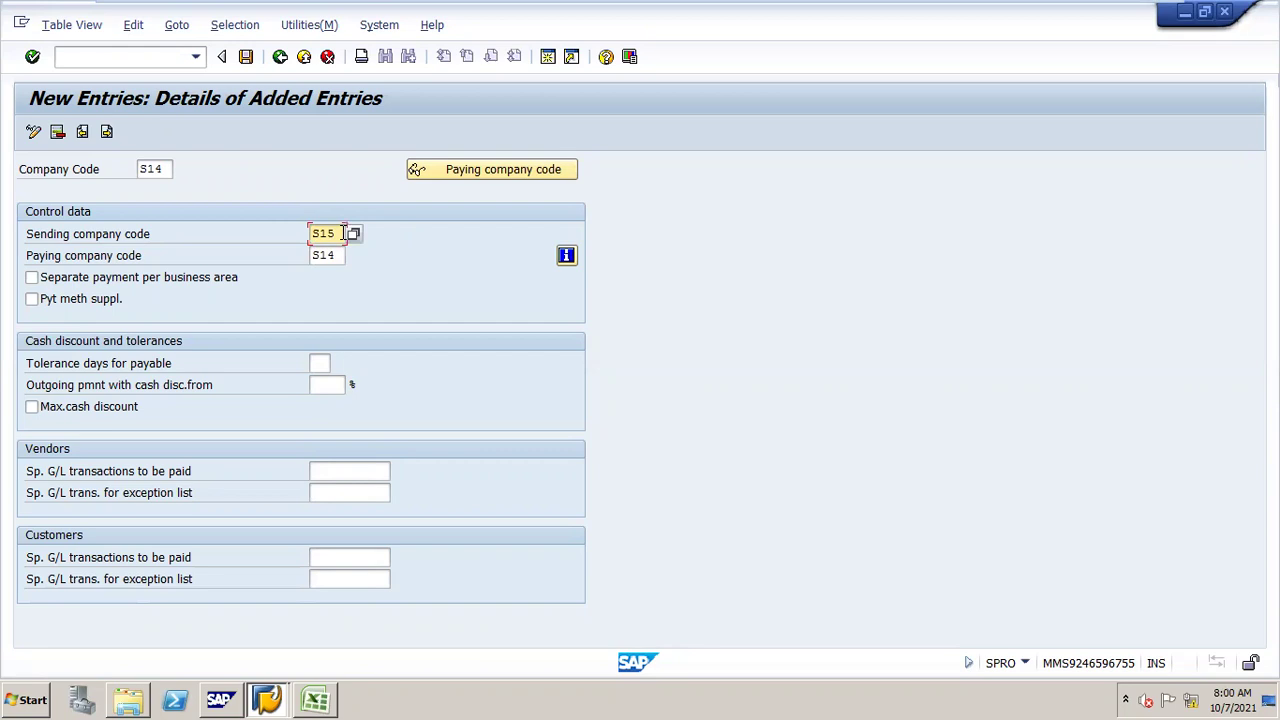
key("BackSpace")
key("BackSpace")
key("BackSpace")
- Switch to the Excel workbook and enter S14 in cell H19 and S15 in cell J19
mouse_move(871, 8)
left_click(314, 697)
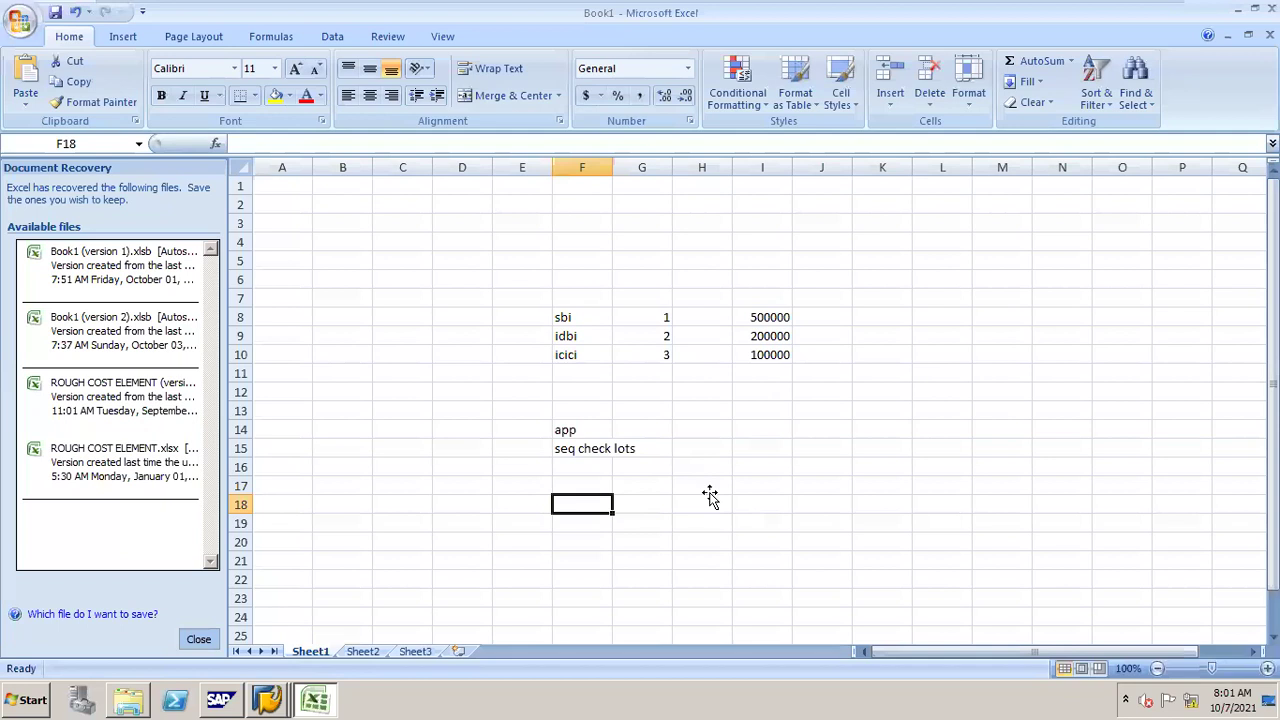
left_click(710, 500)
key("Down")
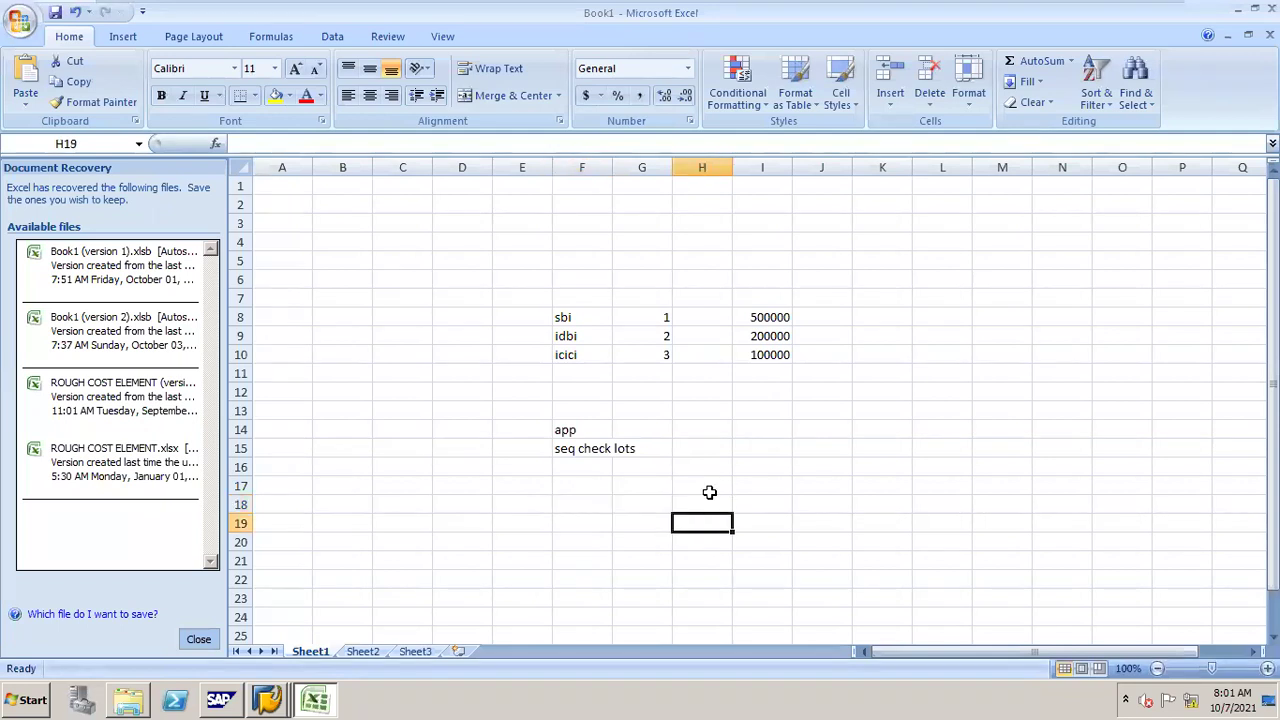
type("S14")
key("Tab")
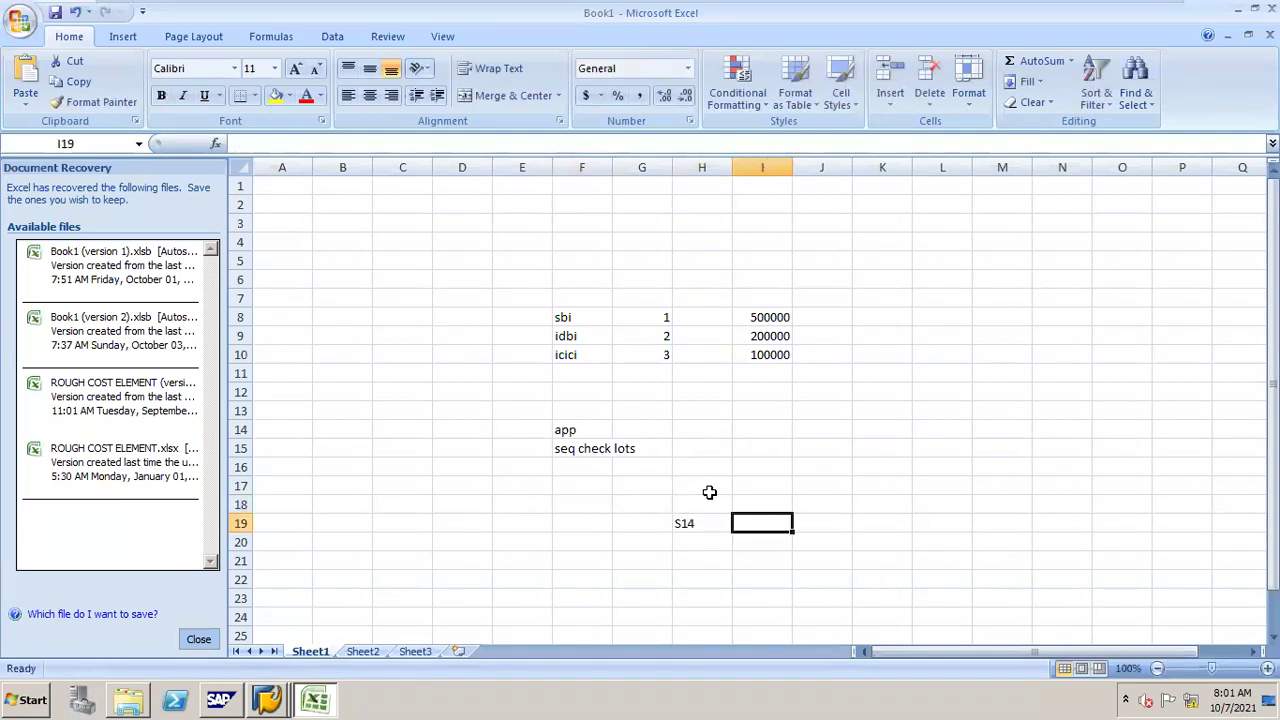
key("Tab")
type("S15")
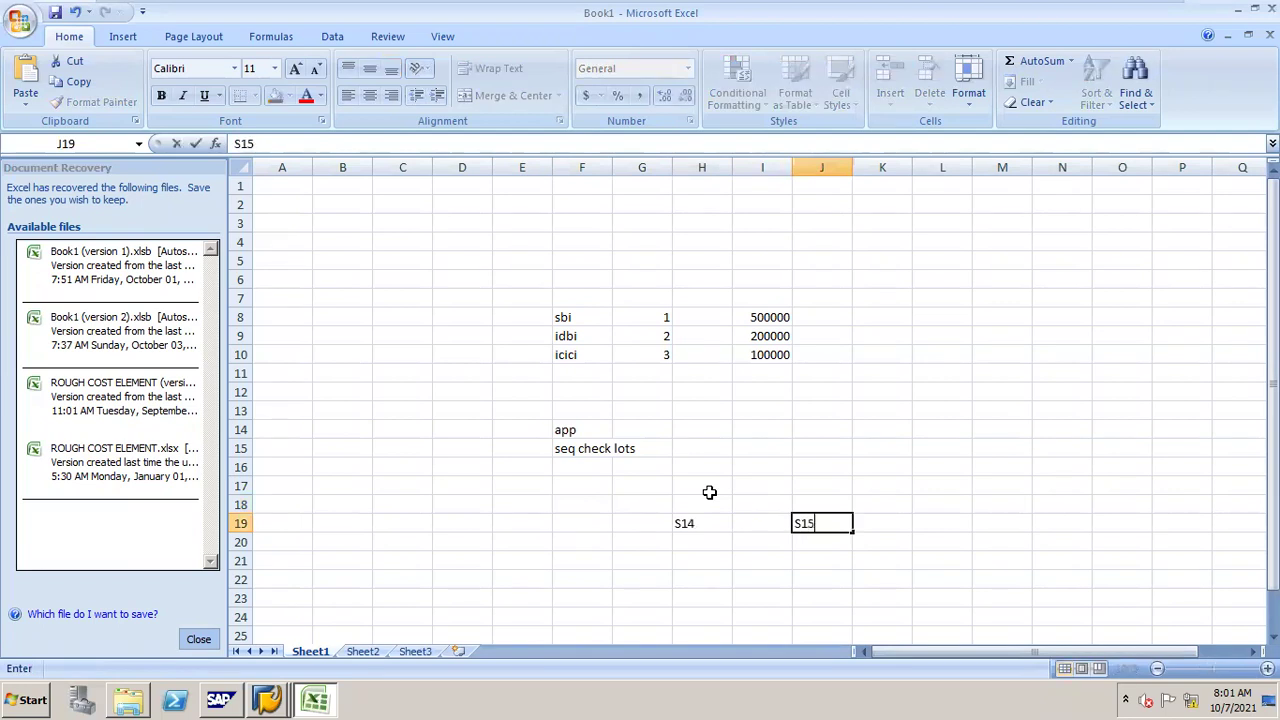
- Enter X in cell H21, two rows below S14, comparing with the SAP company code entry
left_click(703, 558)
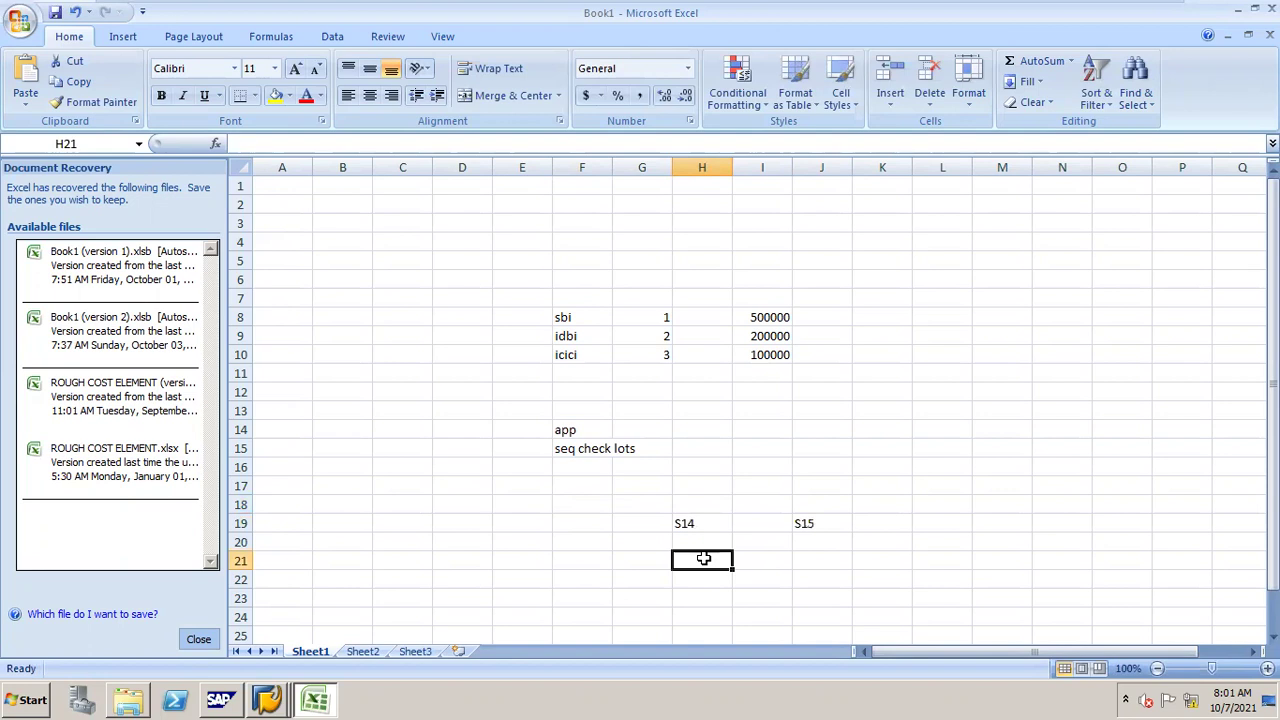
type("X")
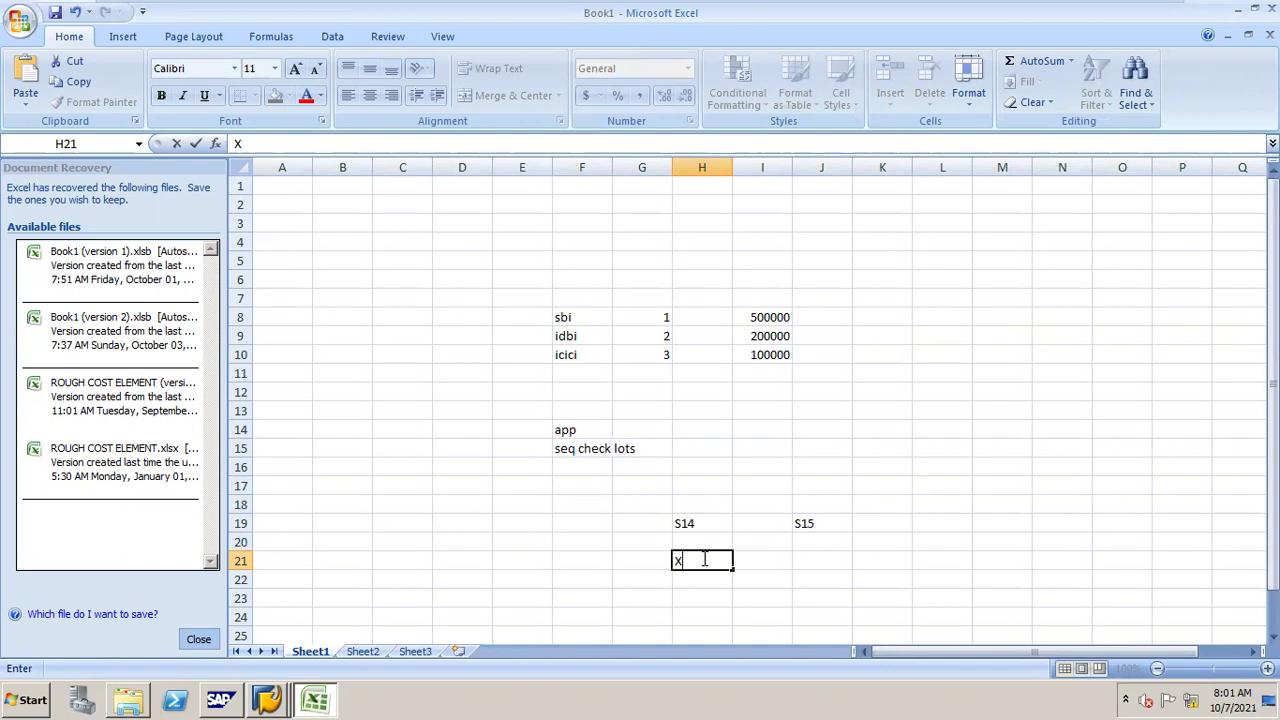
key("alt+Tab")
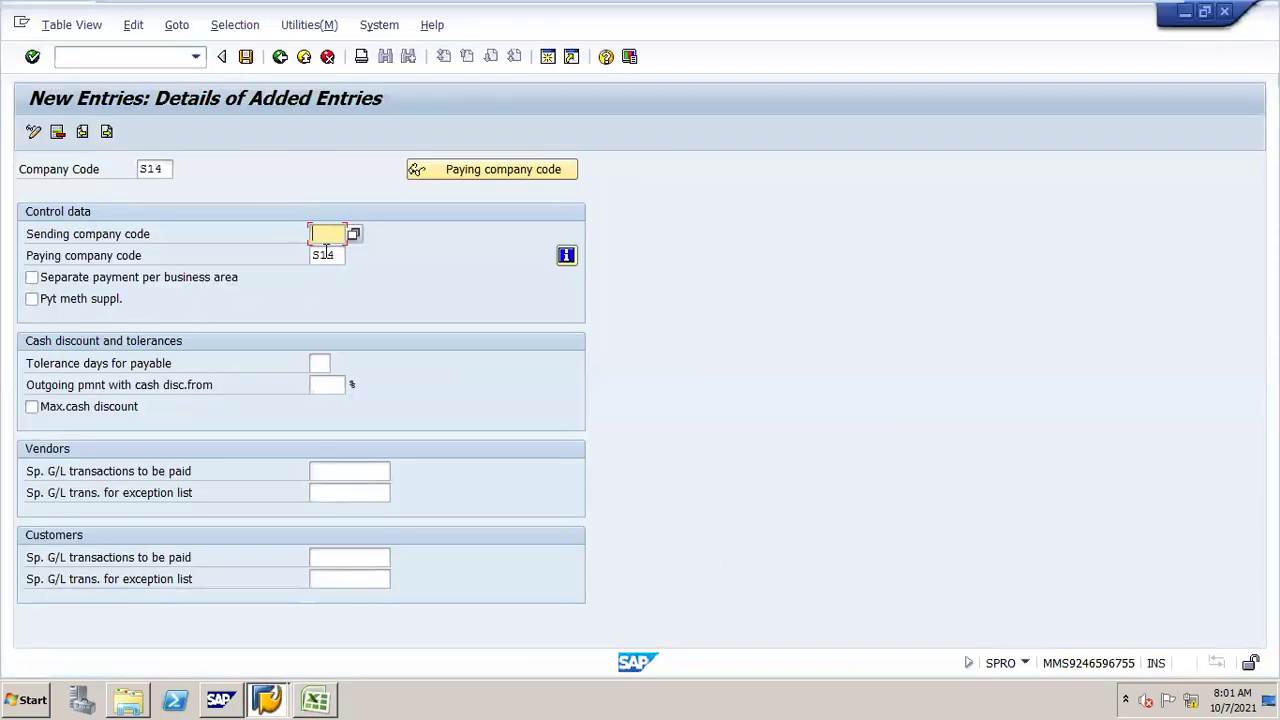
key("alt+Tab")
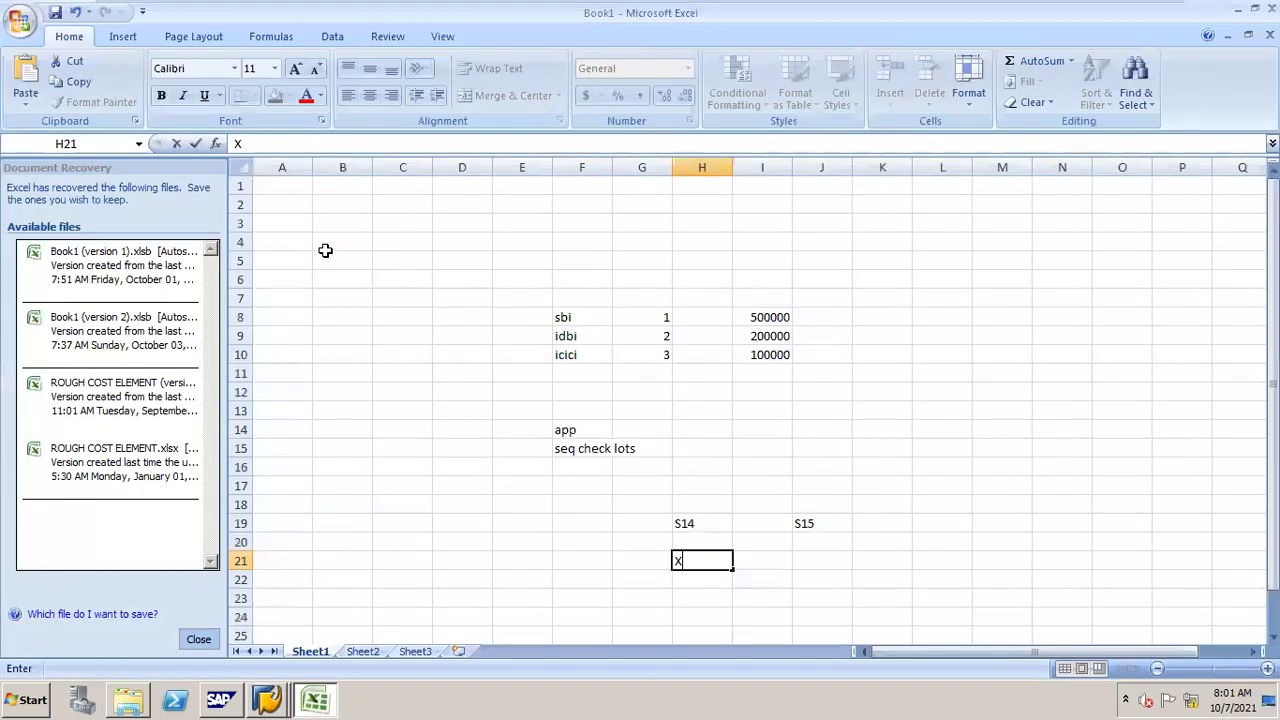
type("X")
left_click(825, 554)
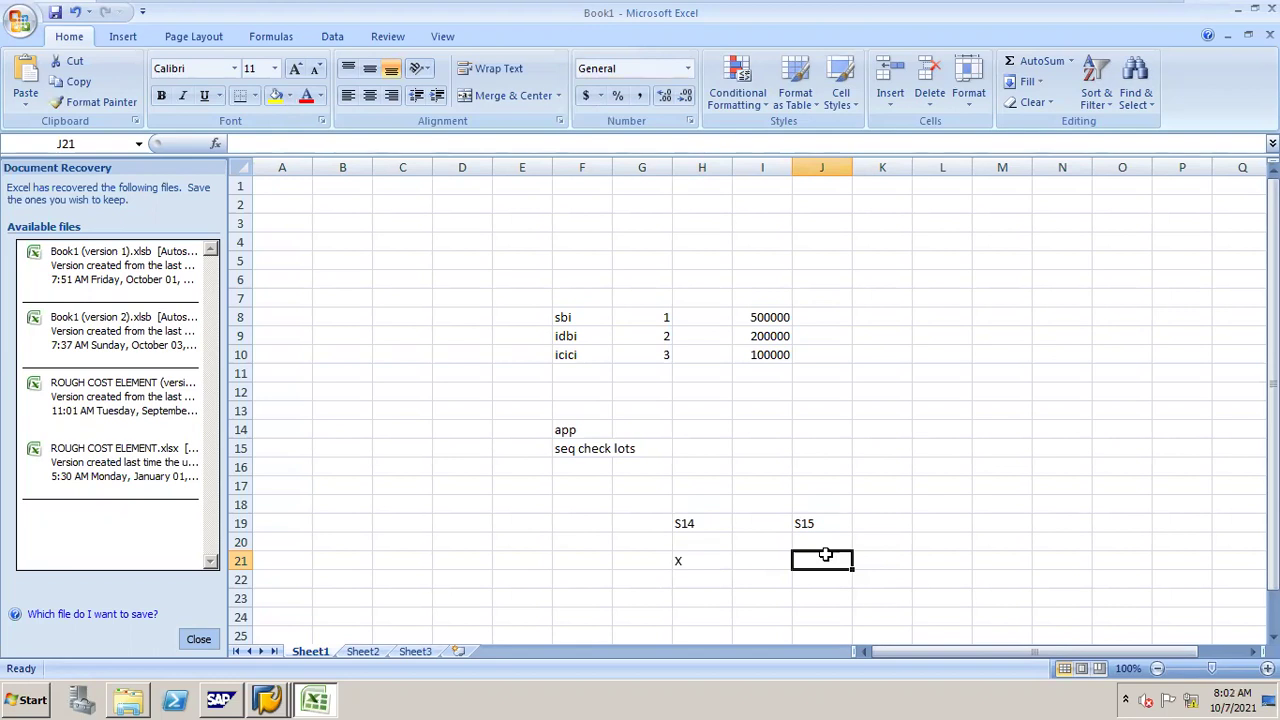
- Switch back to SAP, try S14 and S15 as the sending company code, and clear the field again
key("alt+Tab")
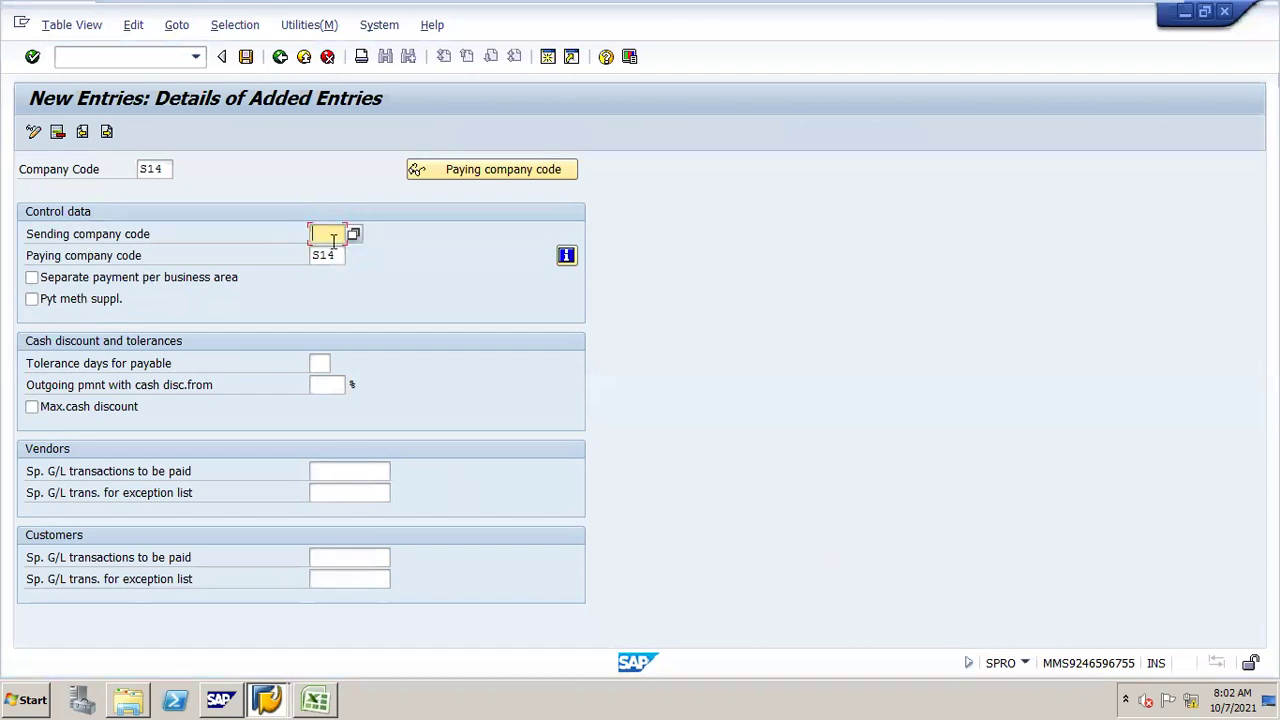
type("S14")
key("BackSpace")
type("5")
key("BackSpace")
key("BackSpace")
key("BackSpace")
- Save the S14 company code entry in the proposed customizing request
left_click(246, 57)
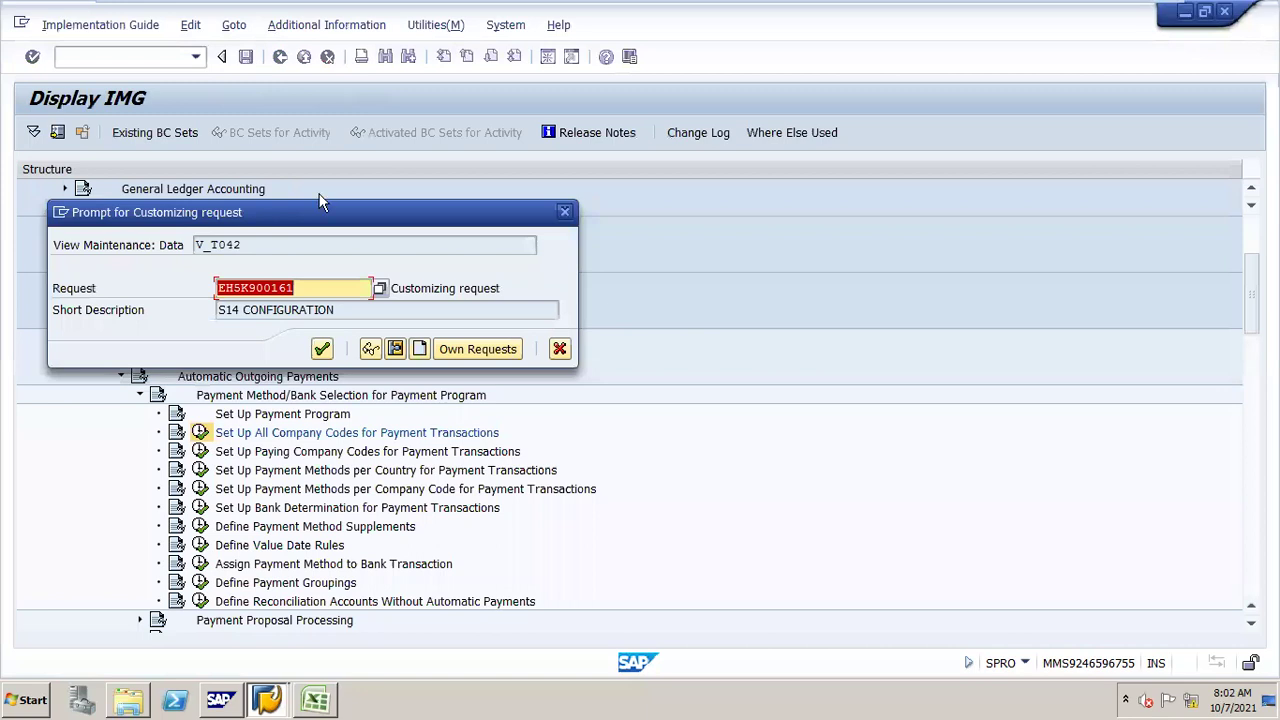
left_click(322, 348)
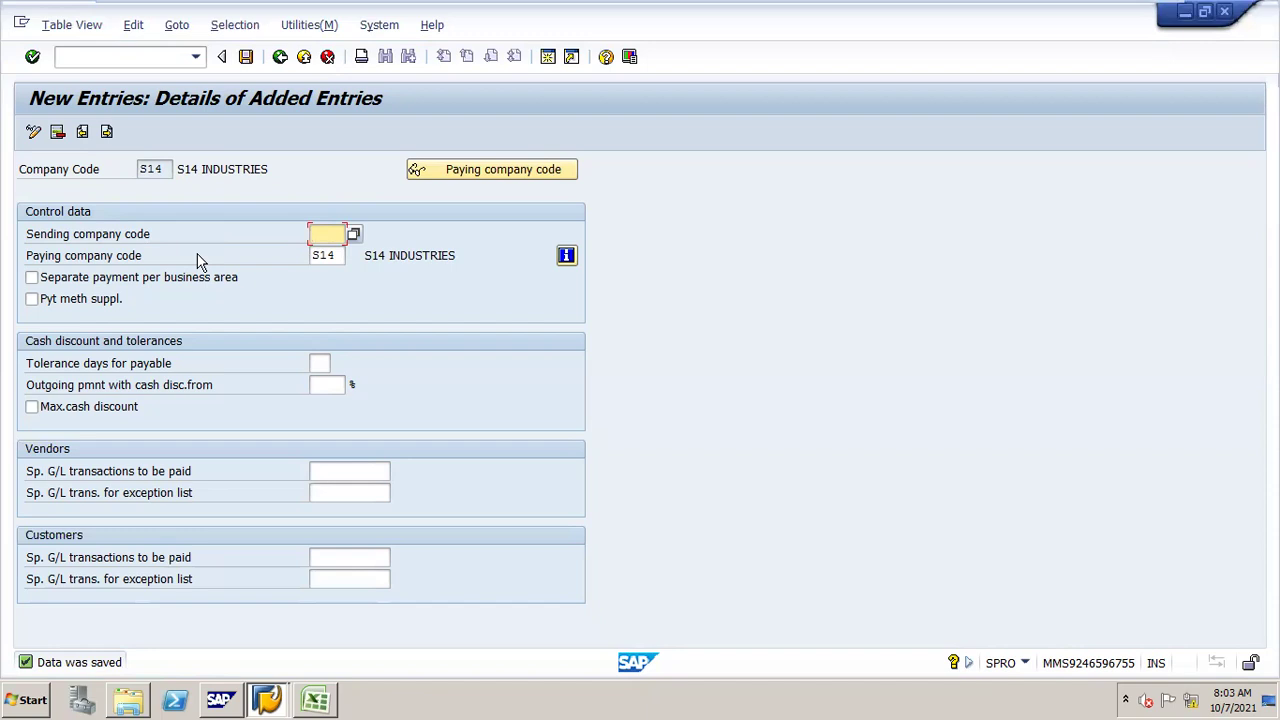
- Try S14 as the sending company code for company code S14, comparing with the notes in the Excel workbook
type("S14")
key("alt+Tab")
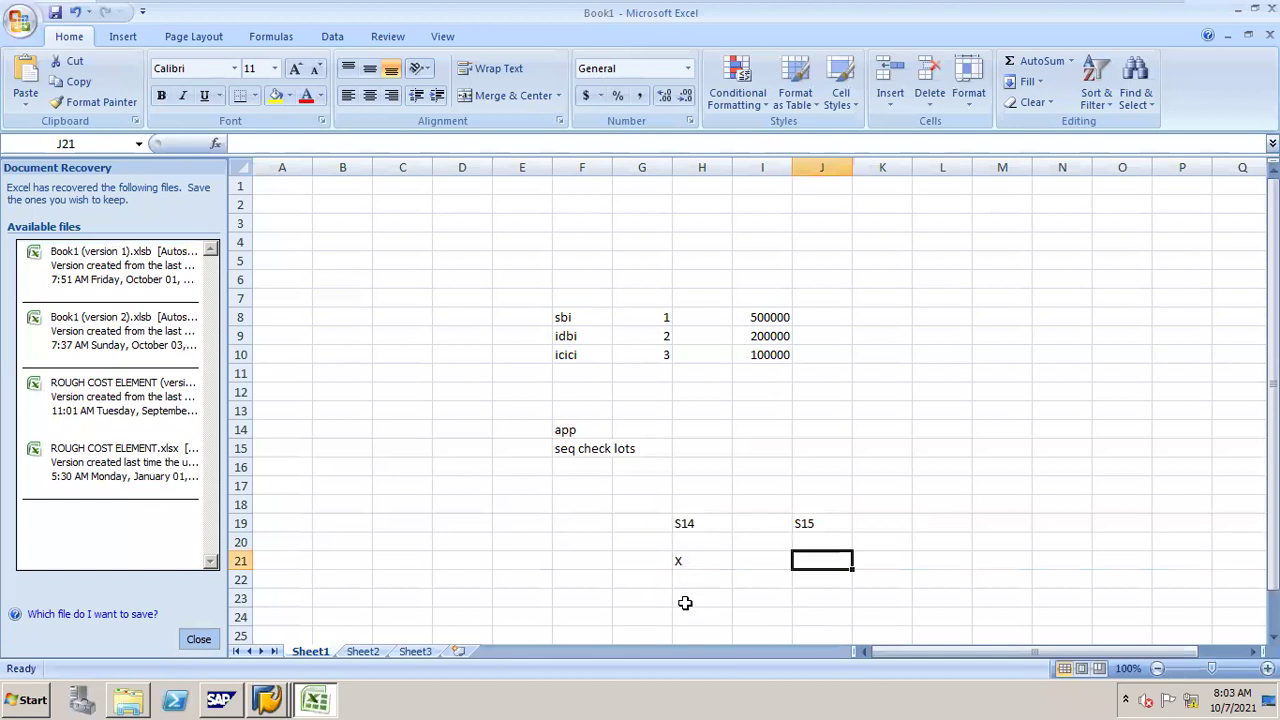
key("alt+Tab")
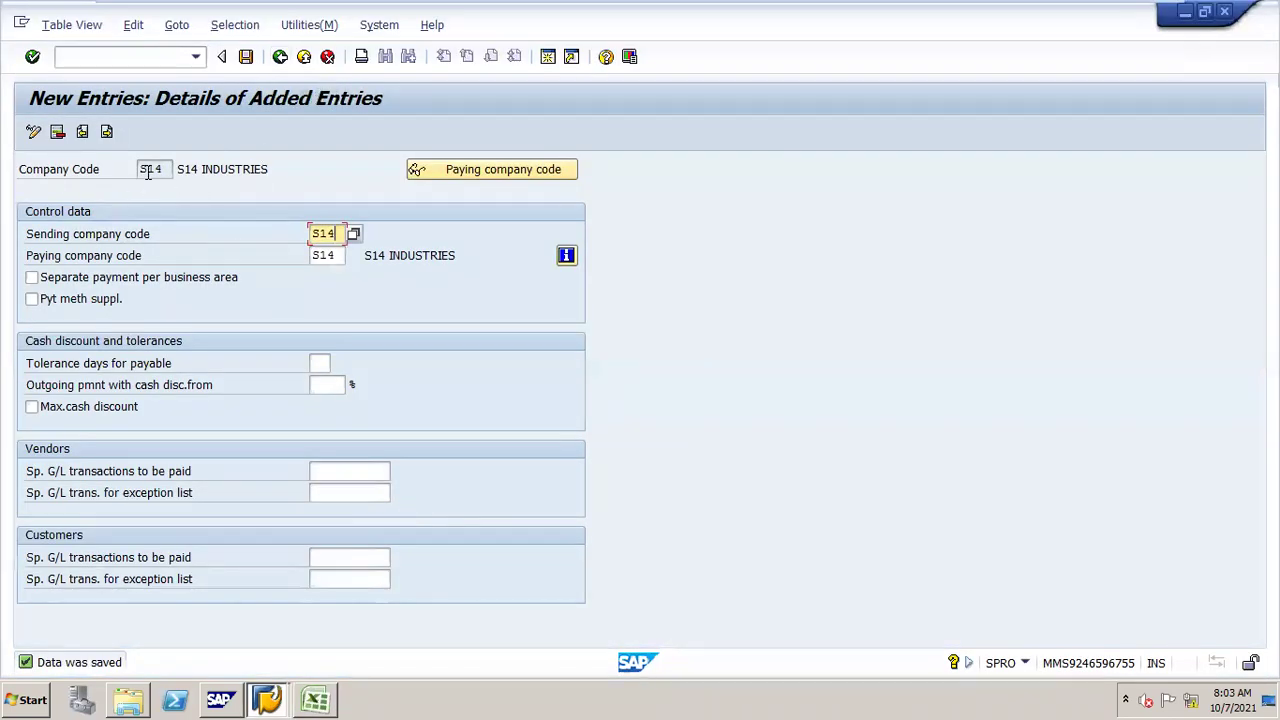
key("alt+Tab")
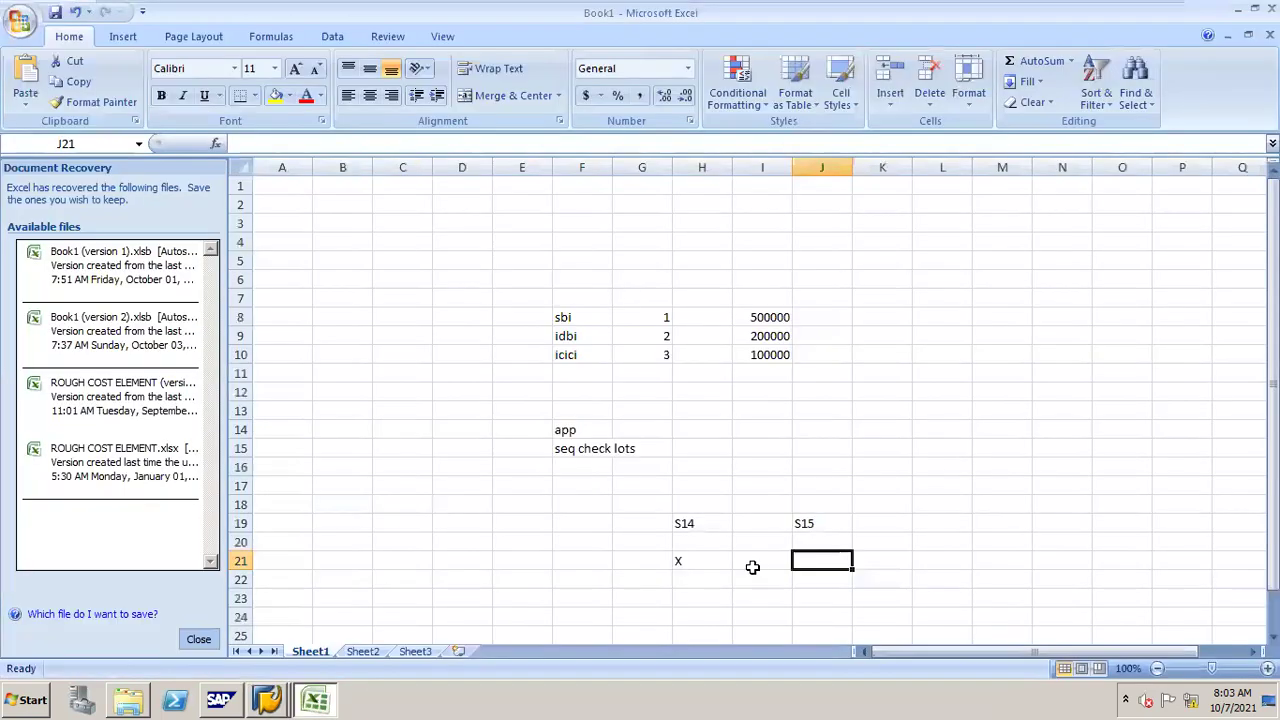
key("alt+Tab")
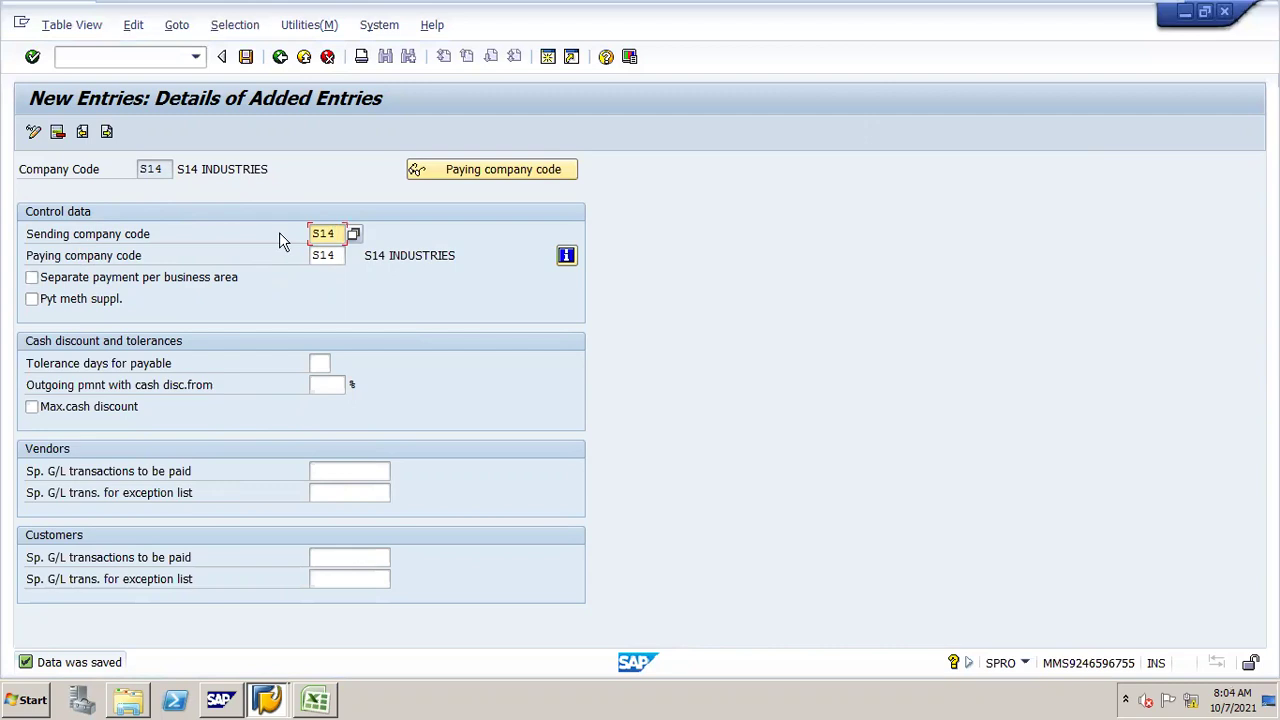
left_click(279, 58)
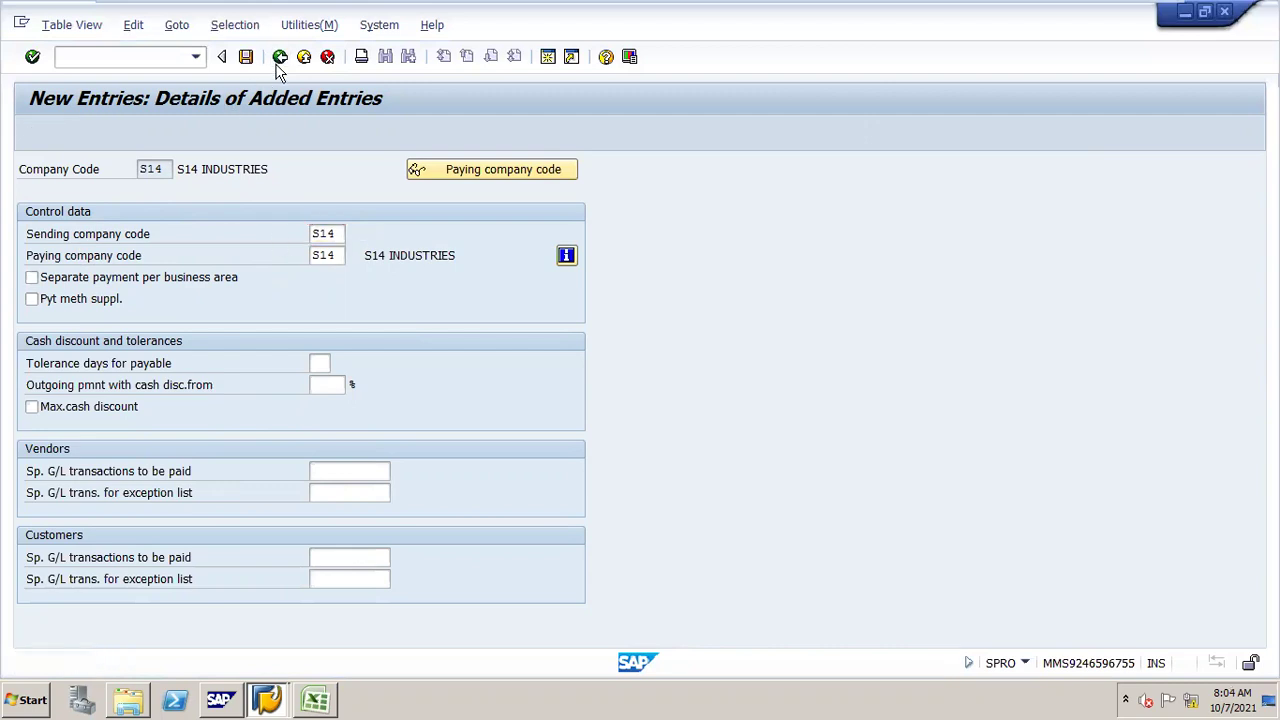
- Start another new entry with company code S15, sending company code S15 and paying company code S14
left_click(108, 133)
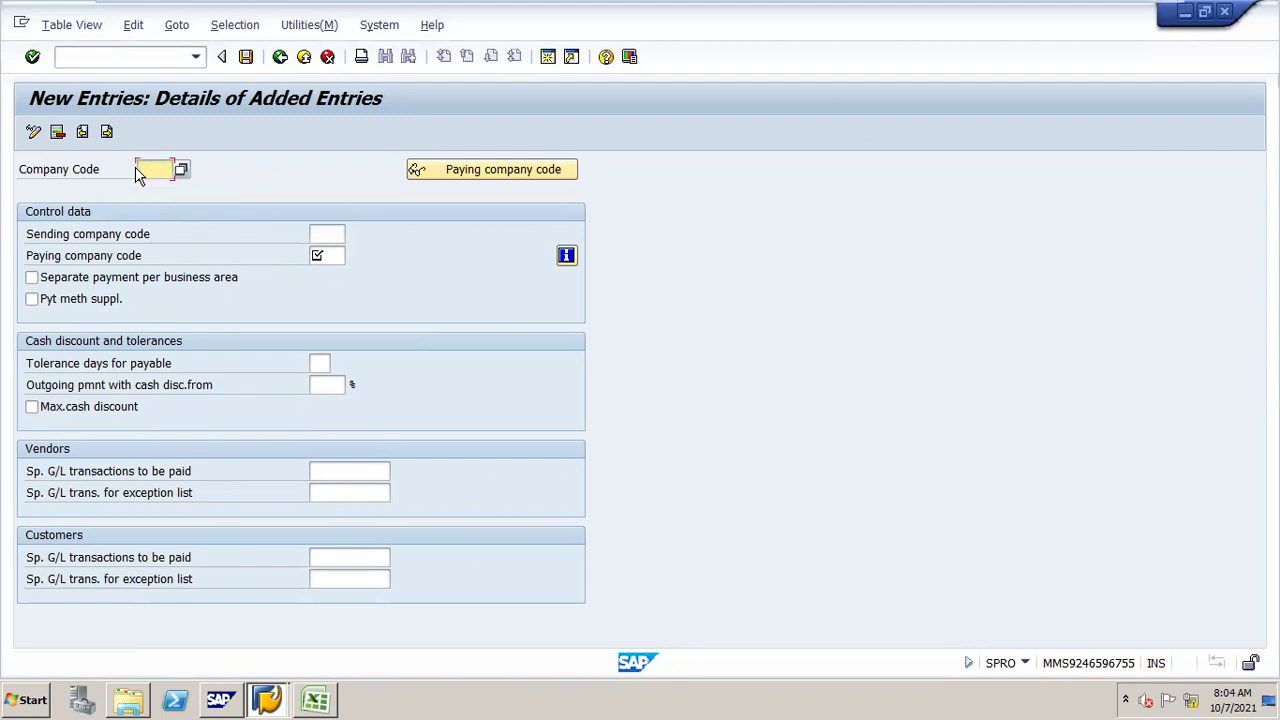
type("S15")
left_click(328, 232)
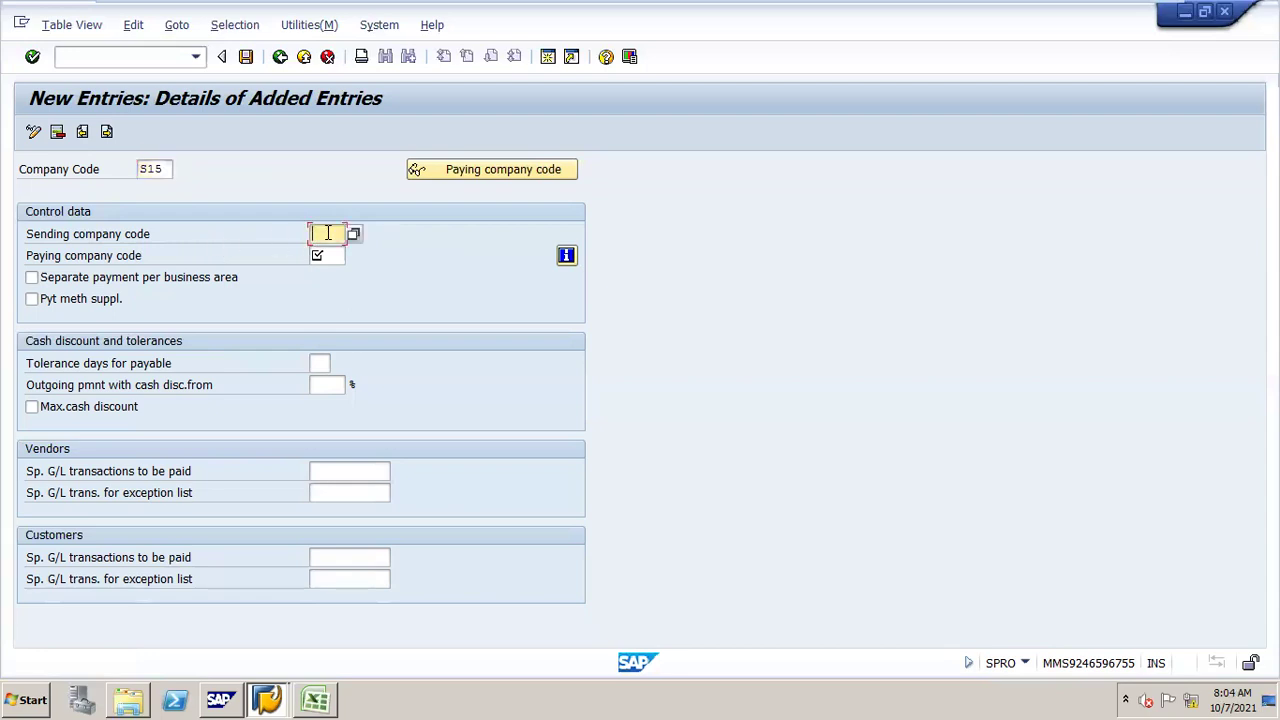
type("S15")
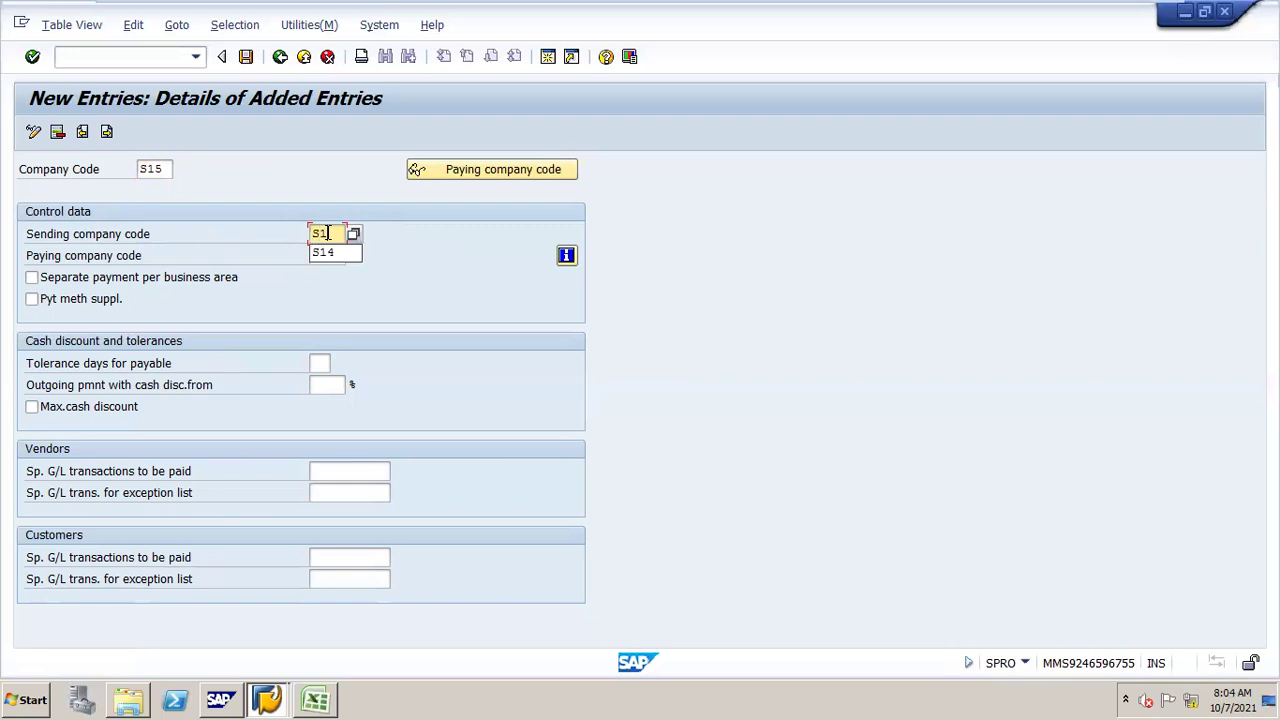
left_click(336, 256)
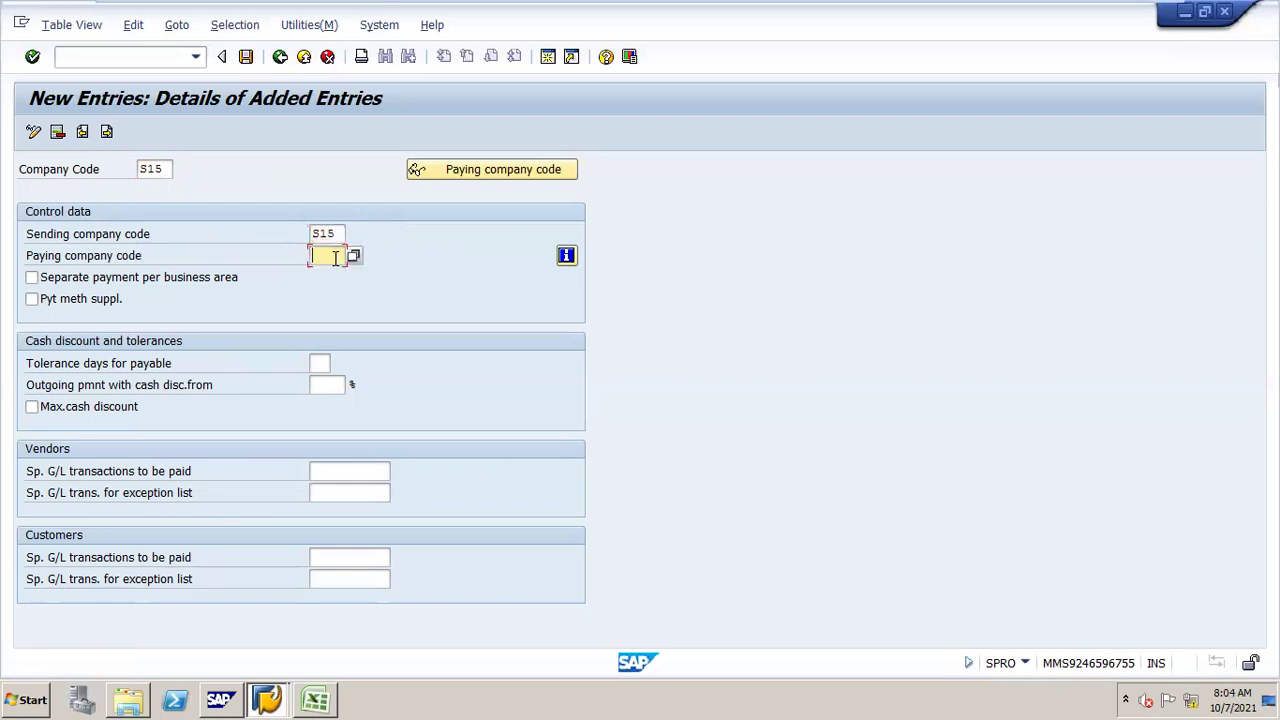
type("S14")
- Change the sending company code of the S15 entry to S14 and clear its paying company code
key("shift+Tab")
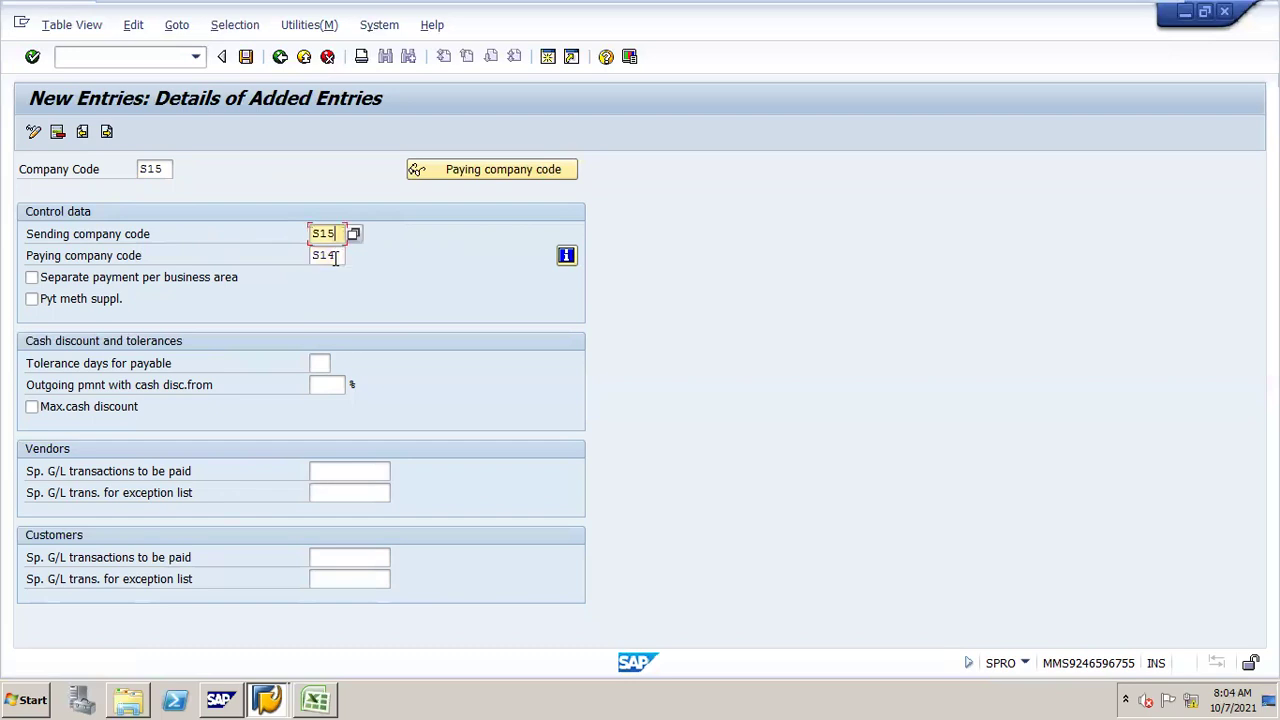
type("S")
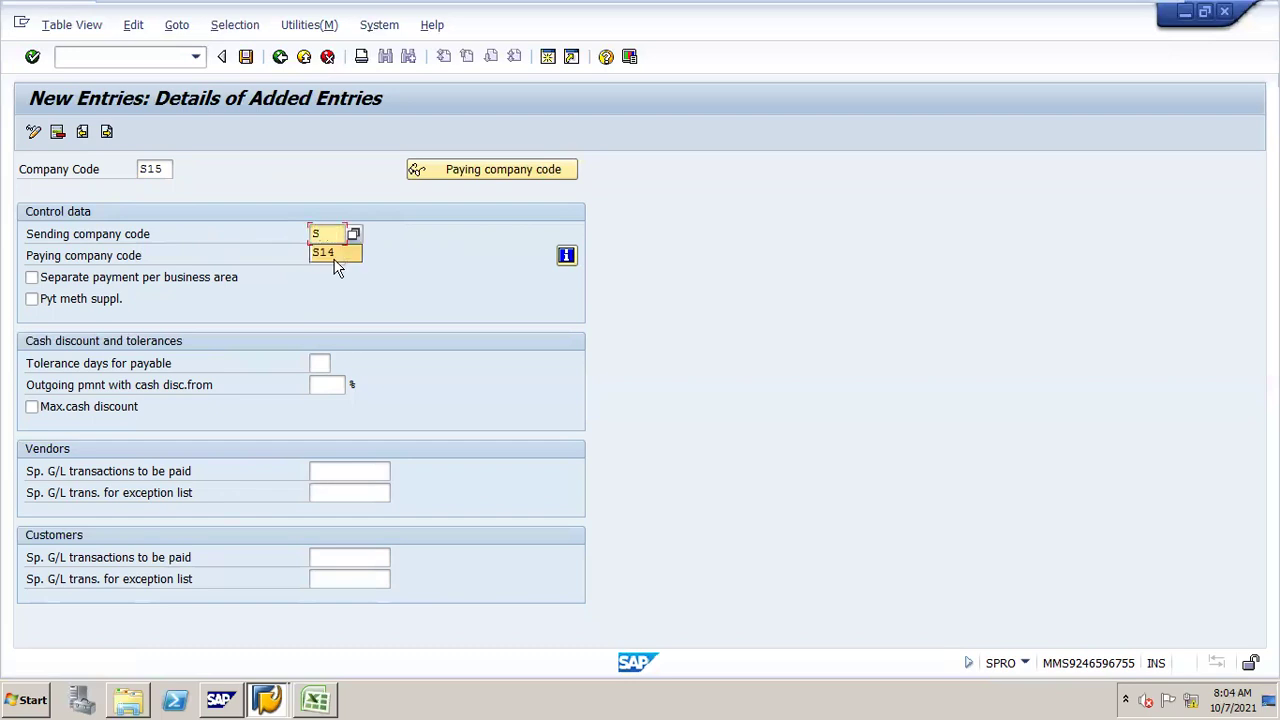
type("S14")
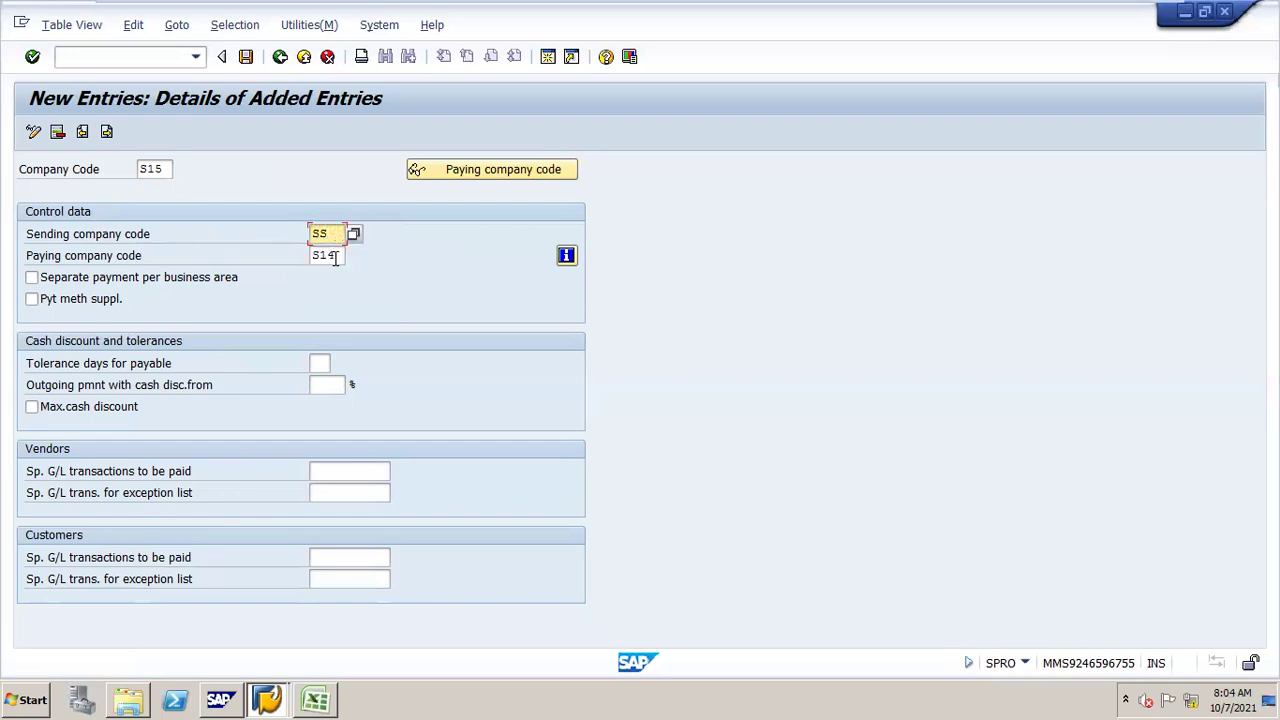
key("BackSpace")
key("BackSpace")
left_click(335, 255)
key("Tab")
key("BackSpace")
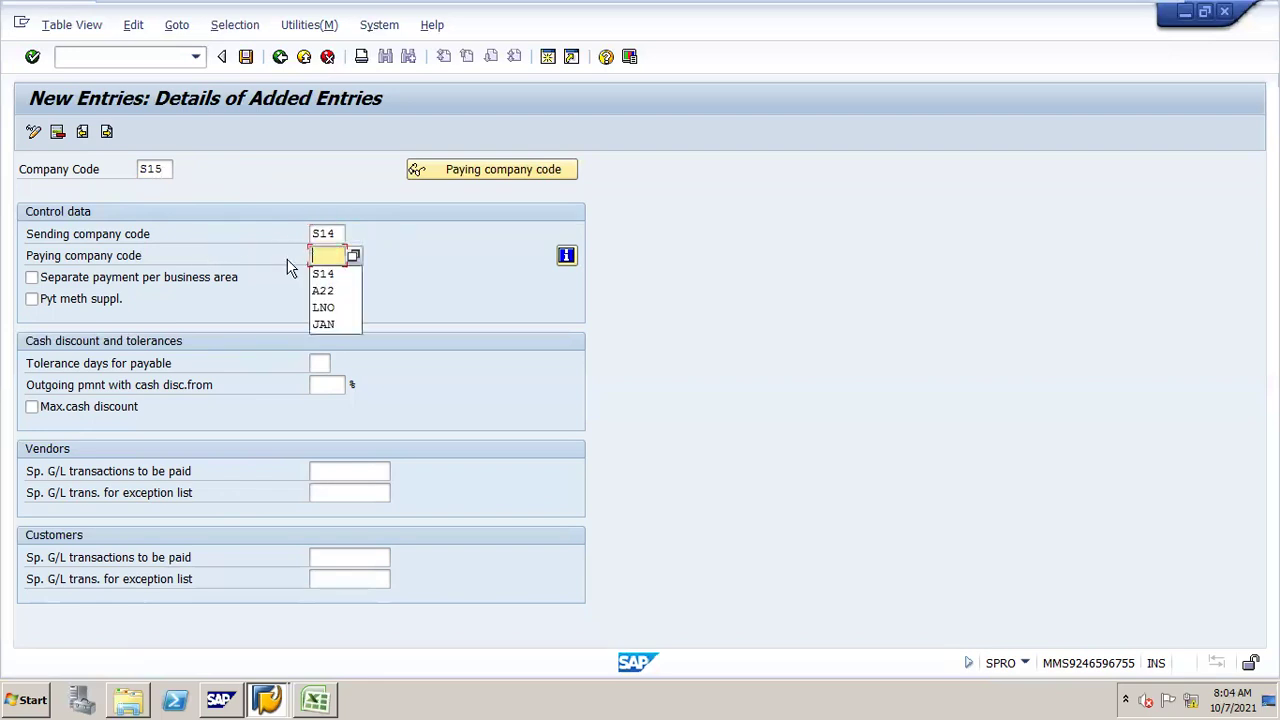
- Clear the remaining fields of the S15 entry and exit to the implementation guide without saving the changes
key("shift+Tab")
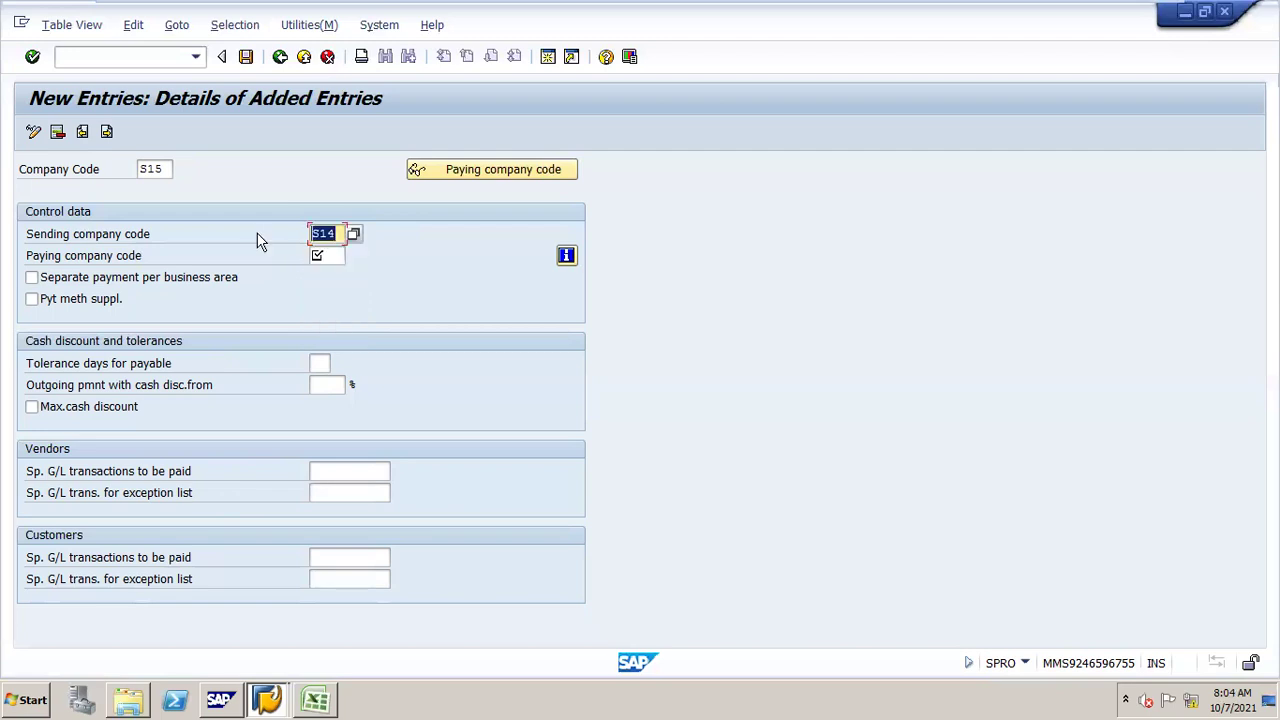
key("BackSpace")
key("shift+Tab")
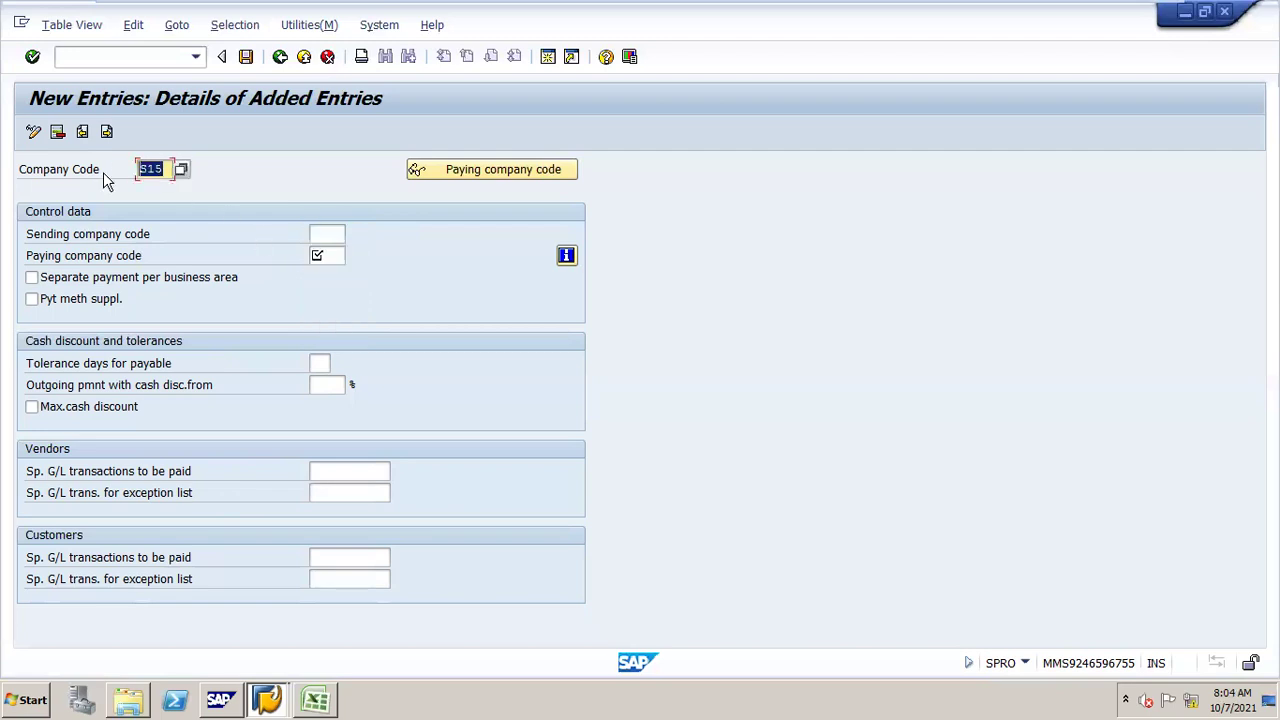
key("BackSpace")
left_click(328, 57)
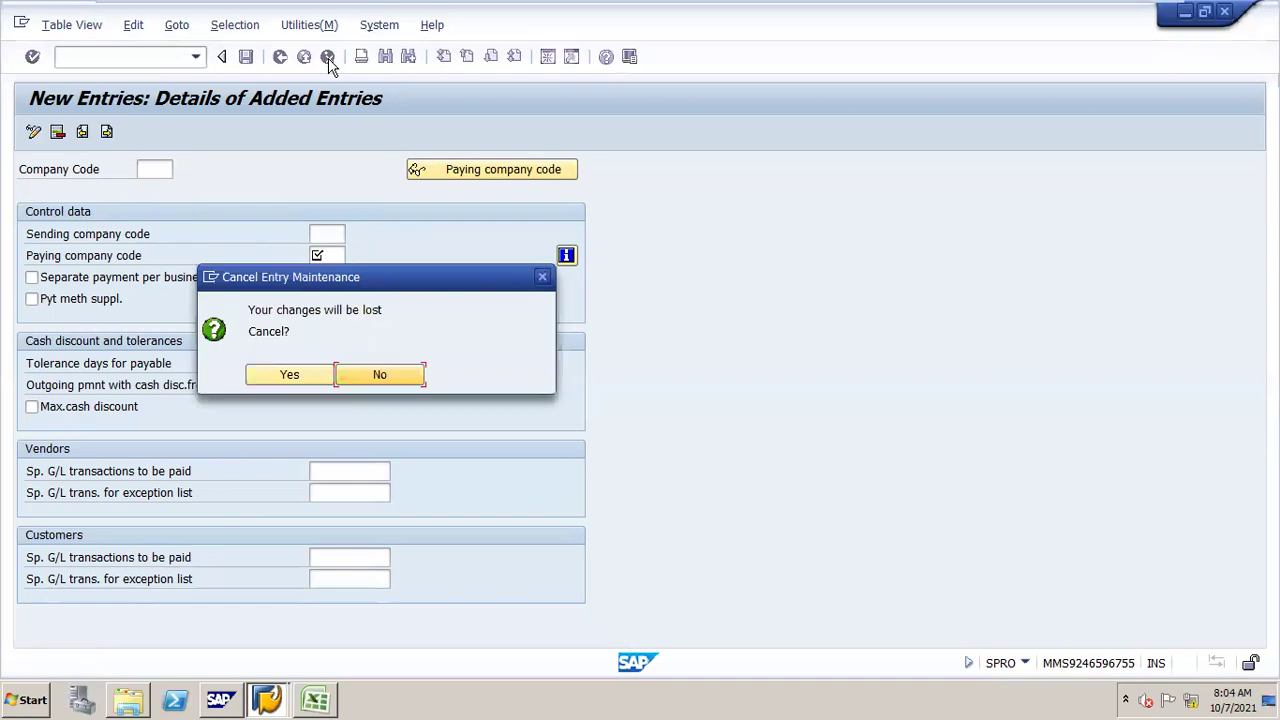
left_click(318, 374)
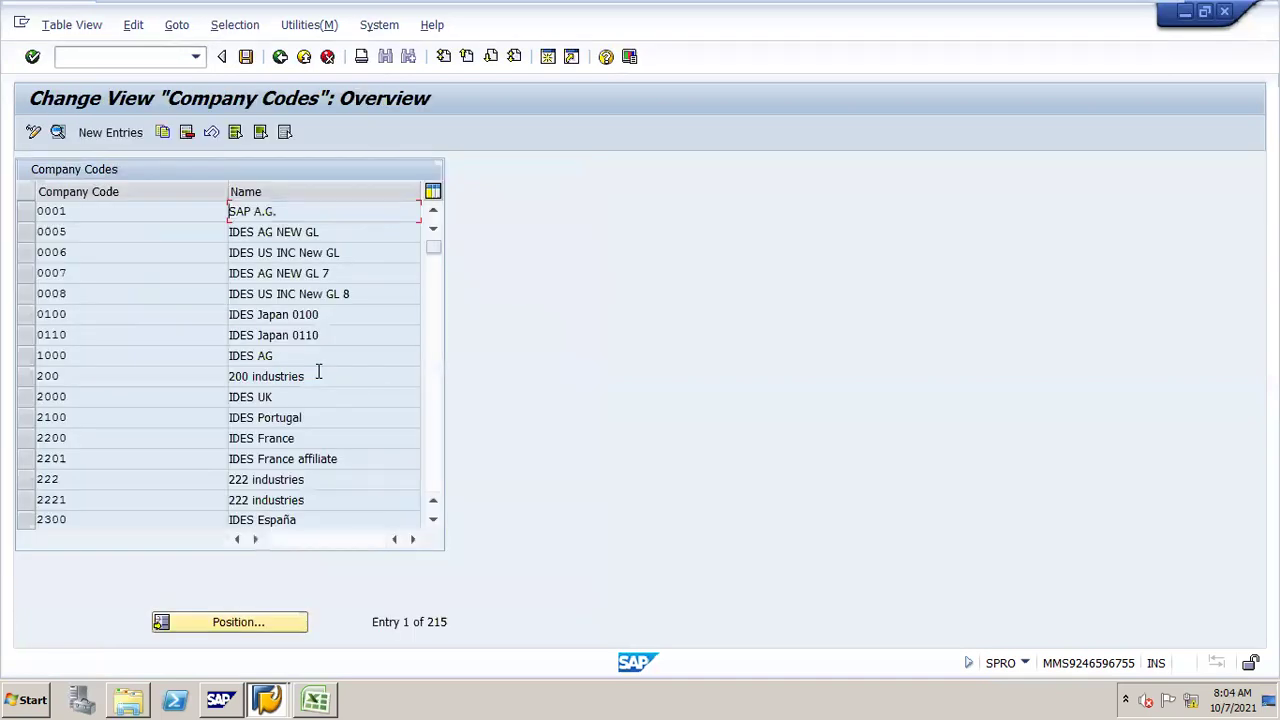
left_click(280, 57)
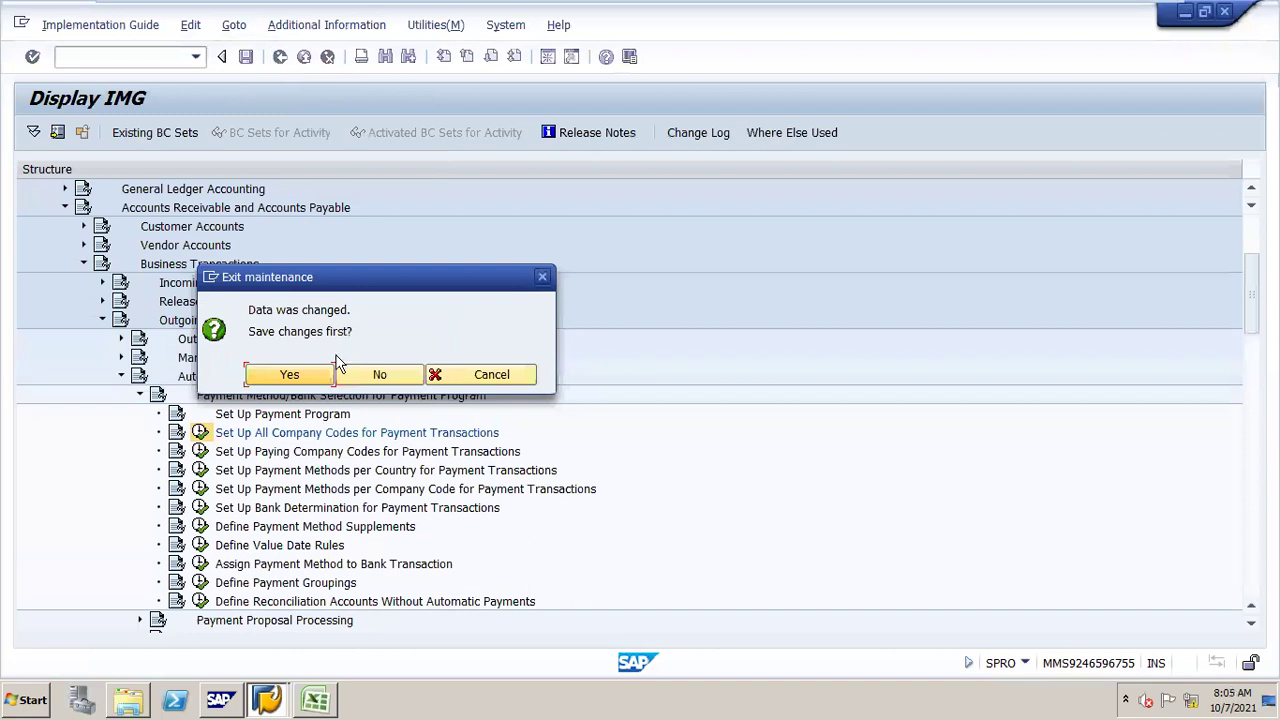
left_click(405, 375)
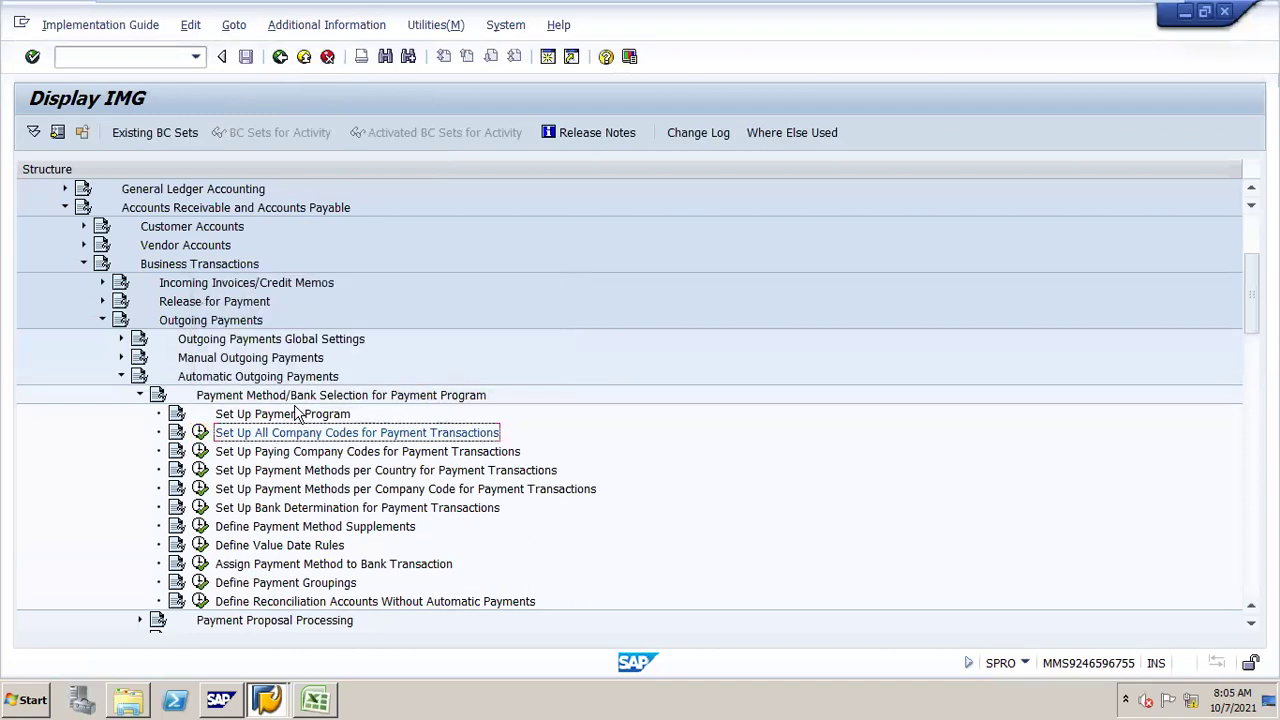
- Reopen Set Up All Company Codes for Payment Transactions and display the details of company code S14
left_click(200, 432)
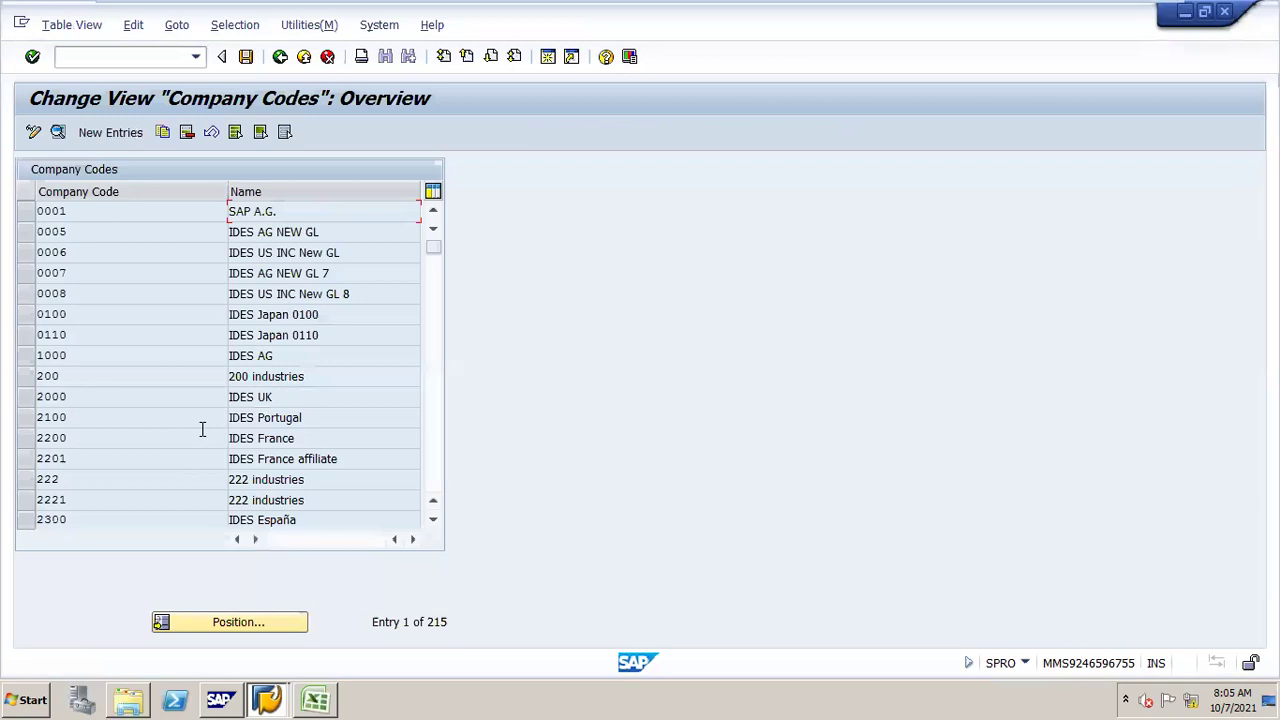
left_click(264, 624)
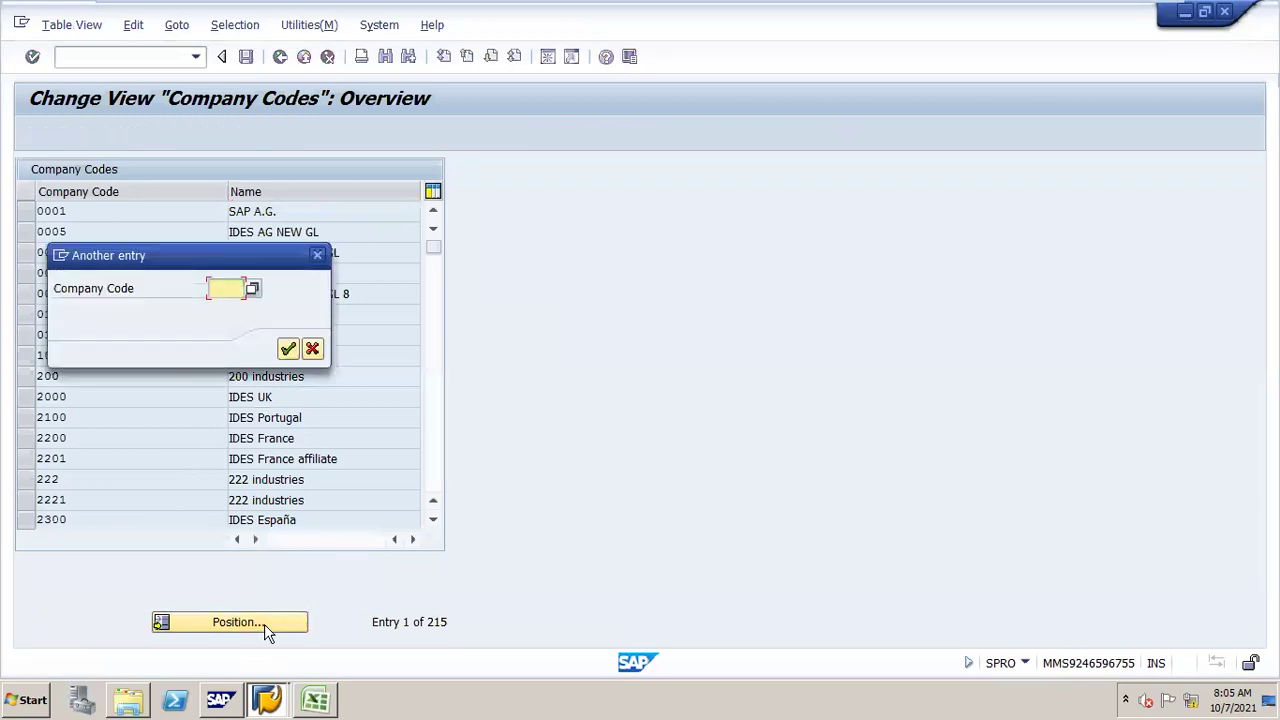
type("S14")
key("Return")
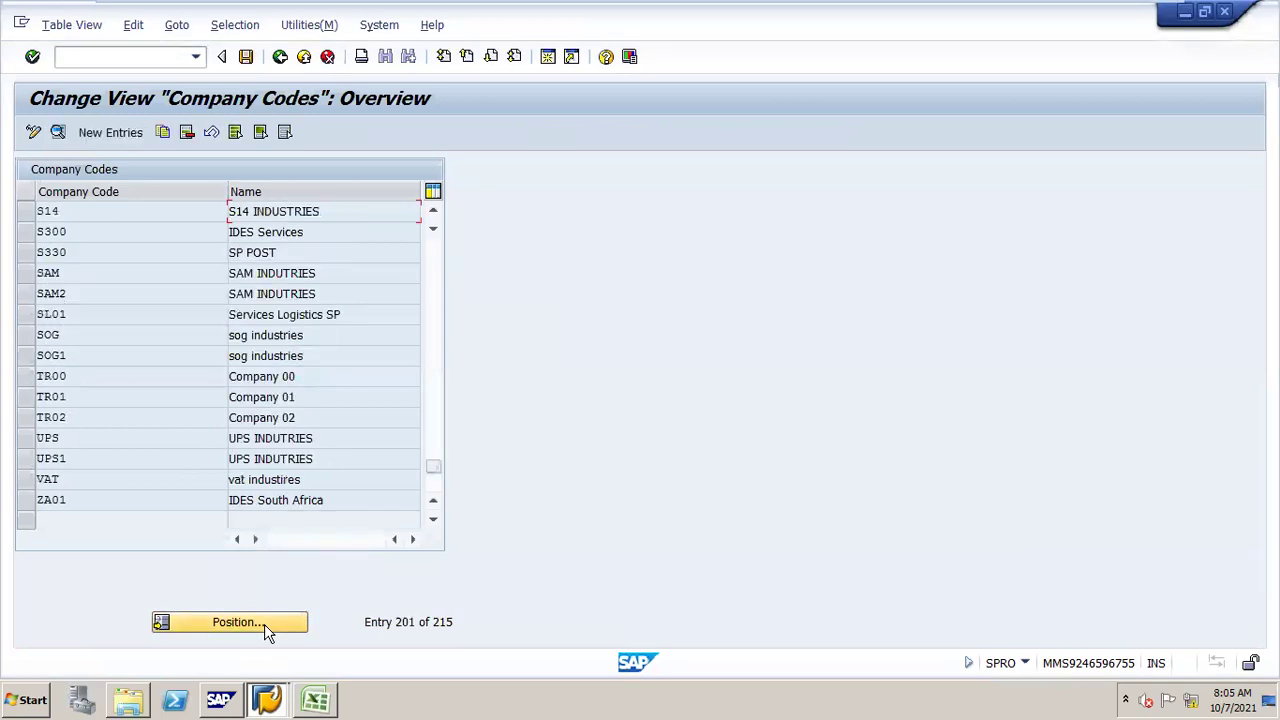
double_click(294, 211)
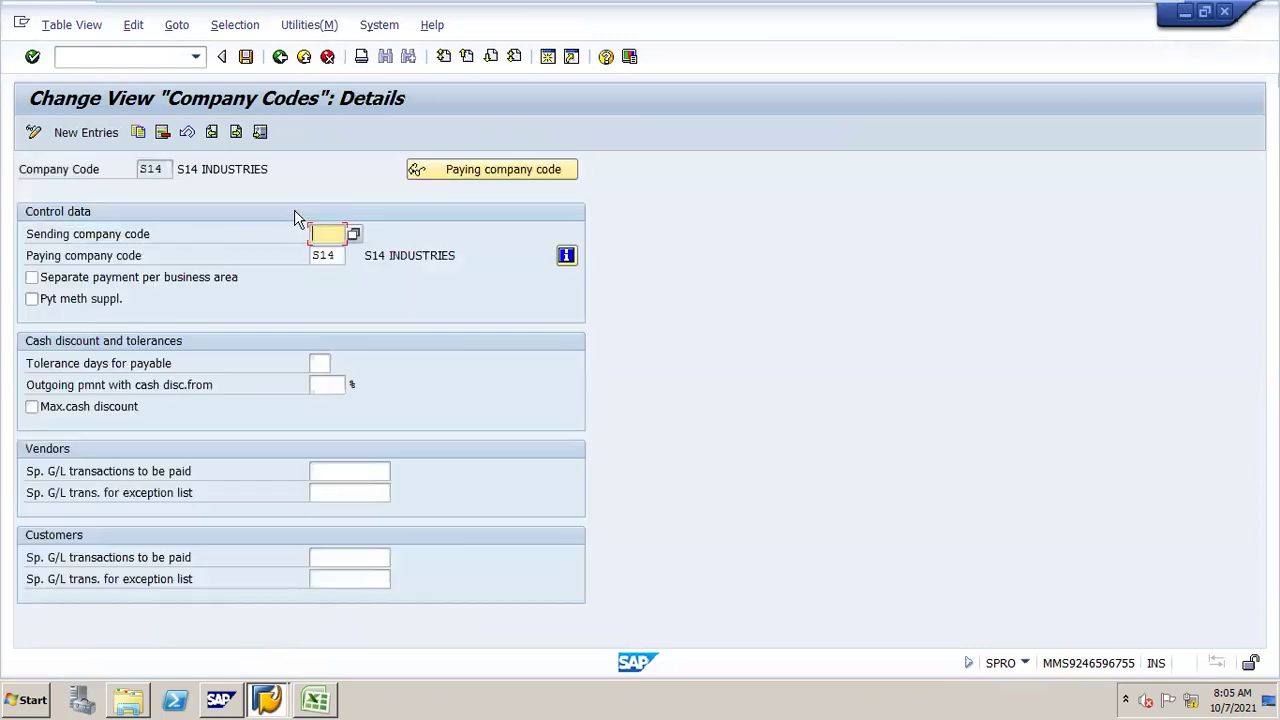
- Leave the company code settings for the implementation guide and open the Change Vendor transaction XK02
left_click(280, 57)
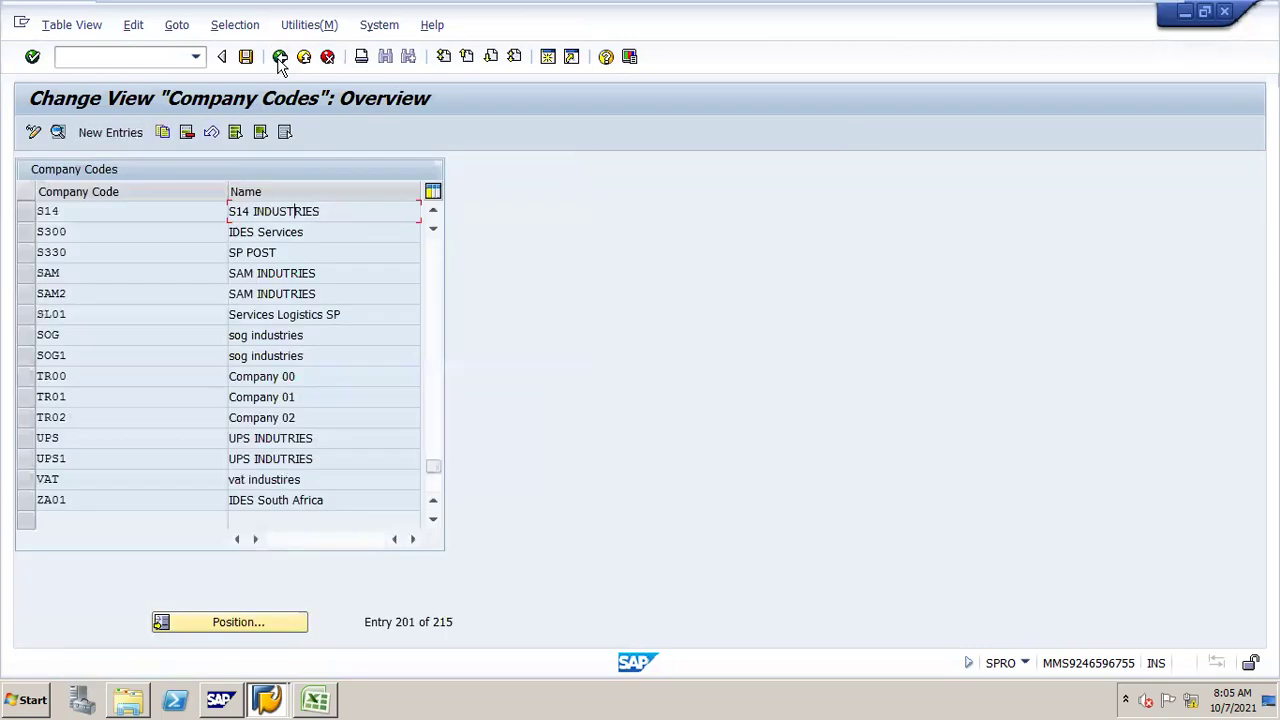
left_click(280, 57)
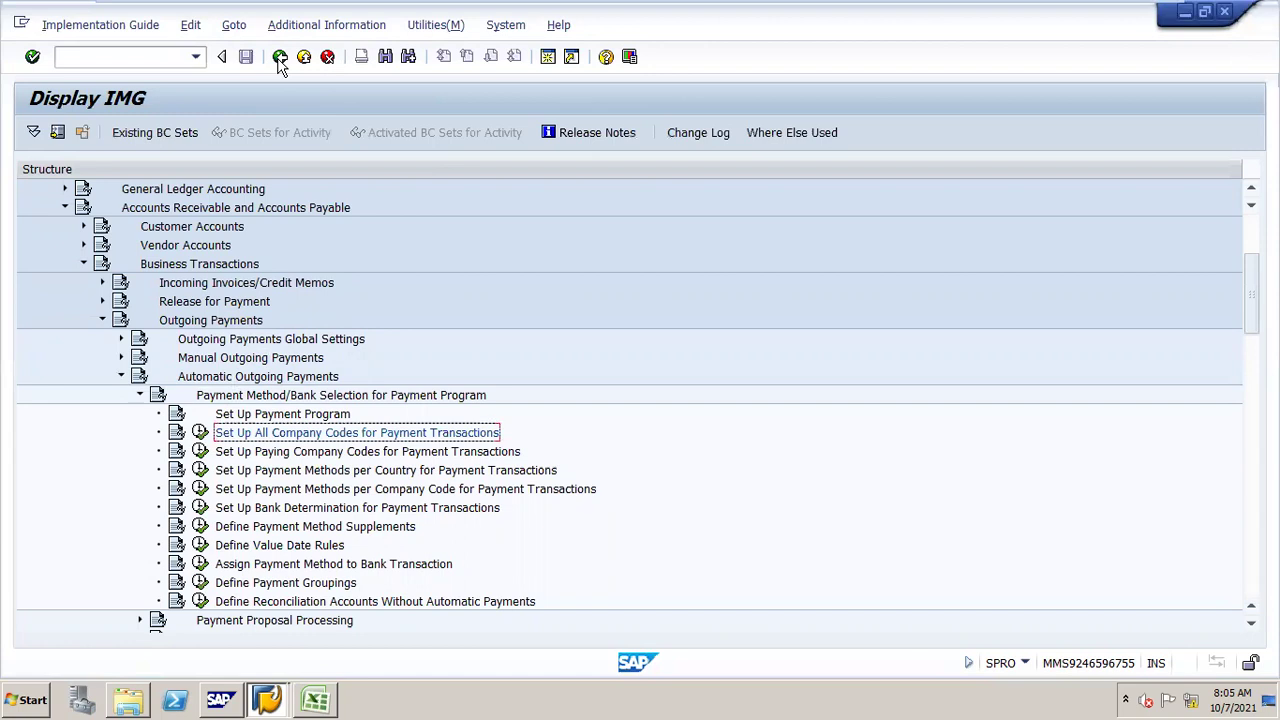
left_click(82, 56)
type("/N")
type("XX")
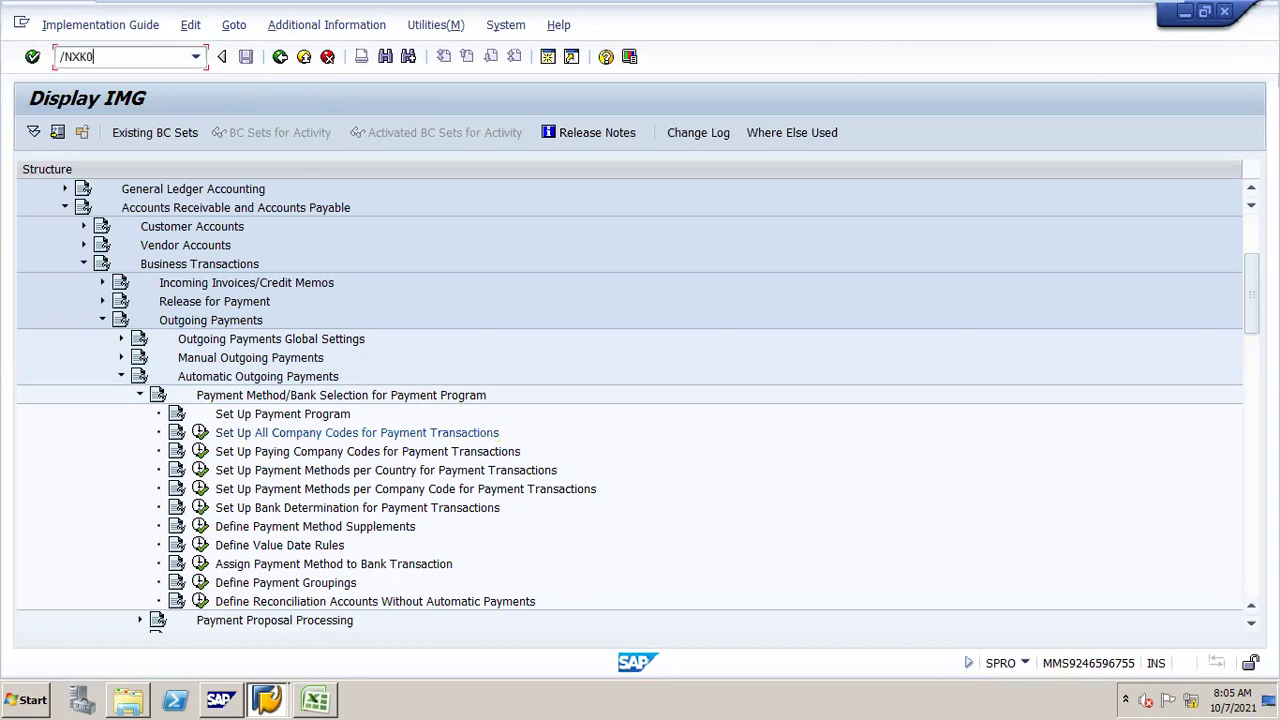
key("Return")
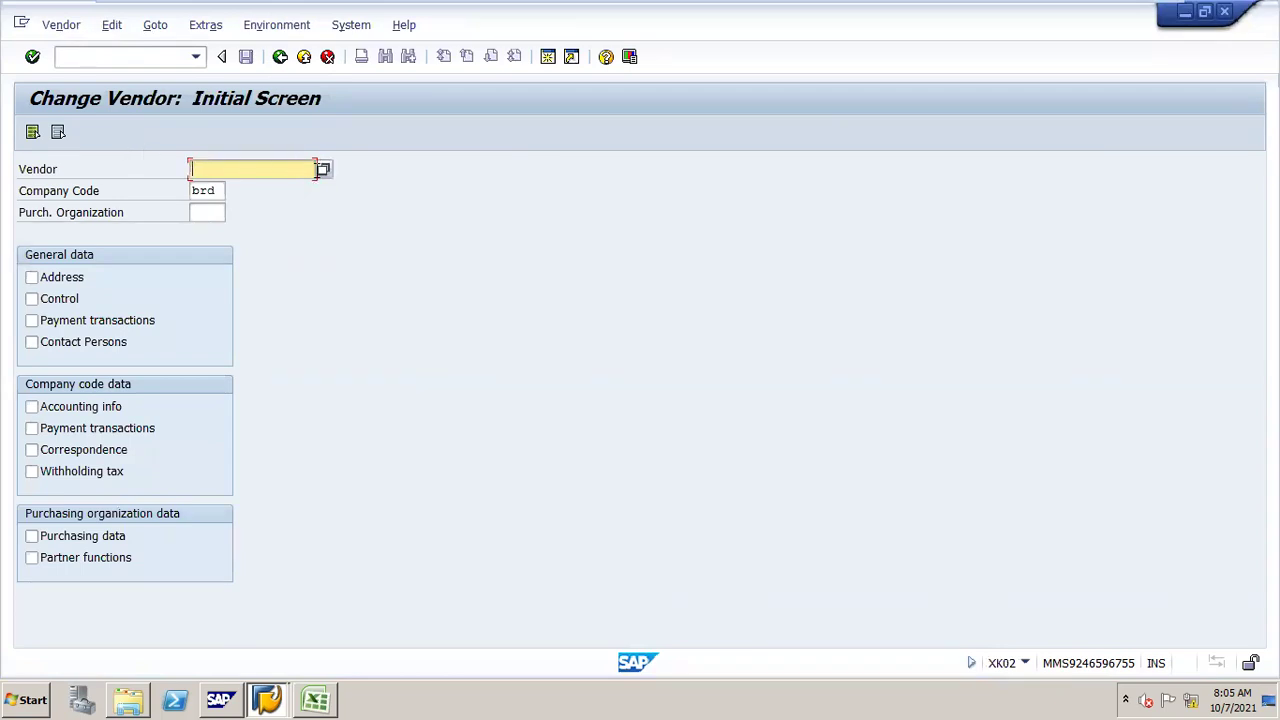
- Set the company code to S14 and pick that company code's vendor from the value help
left_click_drag(220, 190, 133, 198)
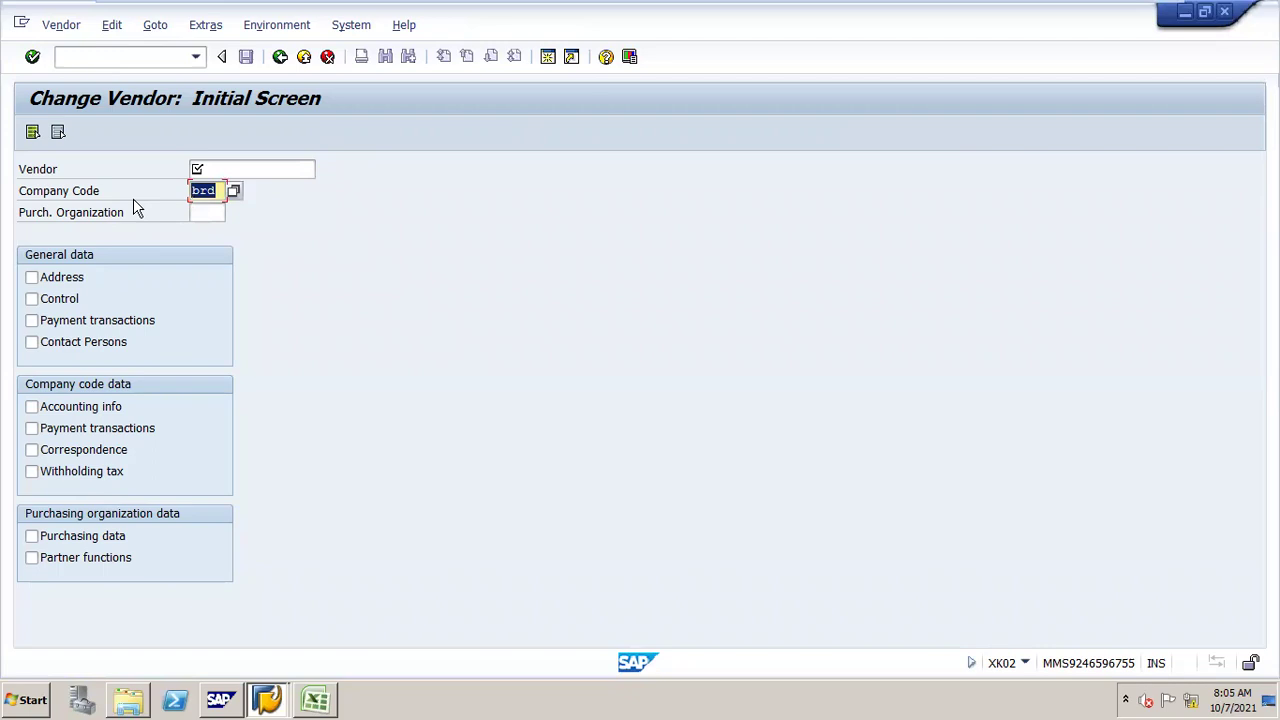
type("S14")
left_click(269, 171)
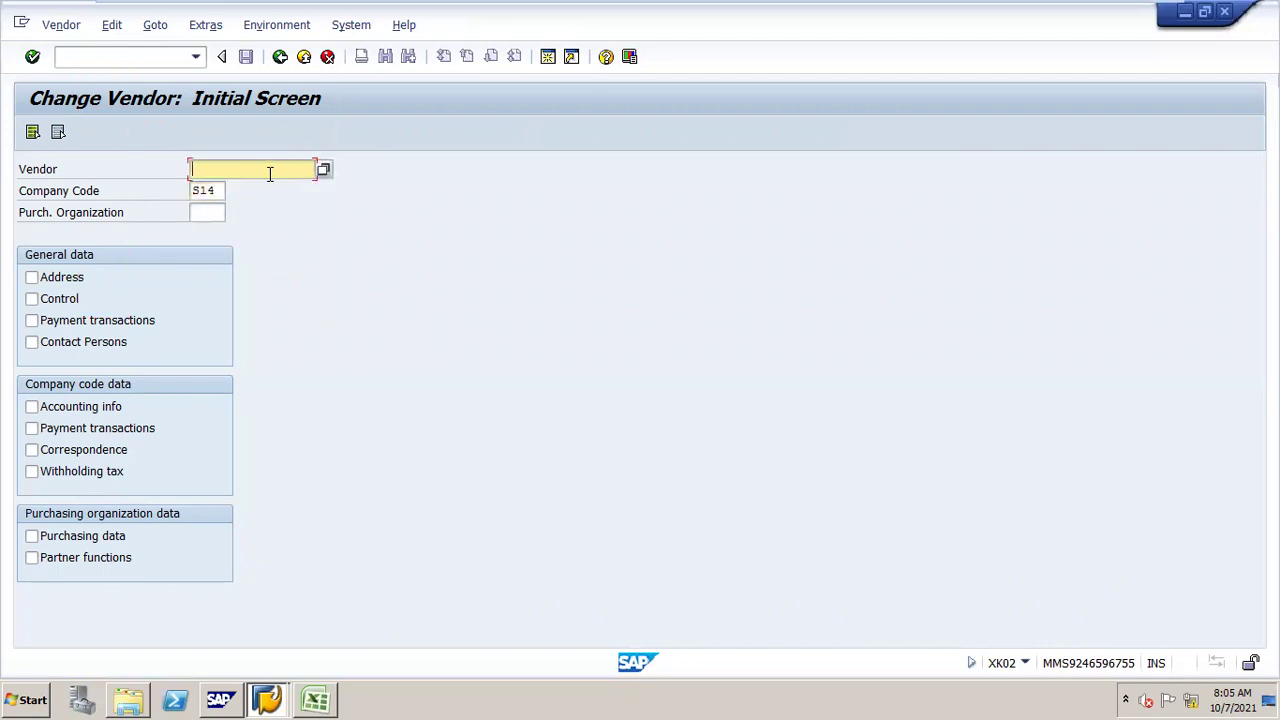
left_click(324, 169)
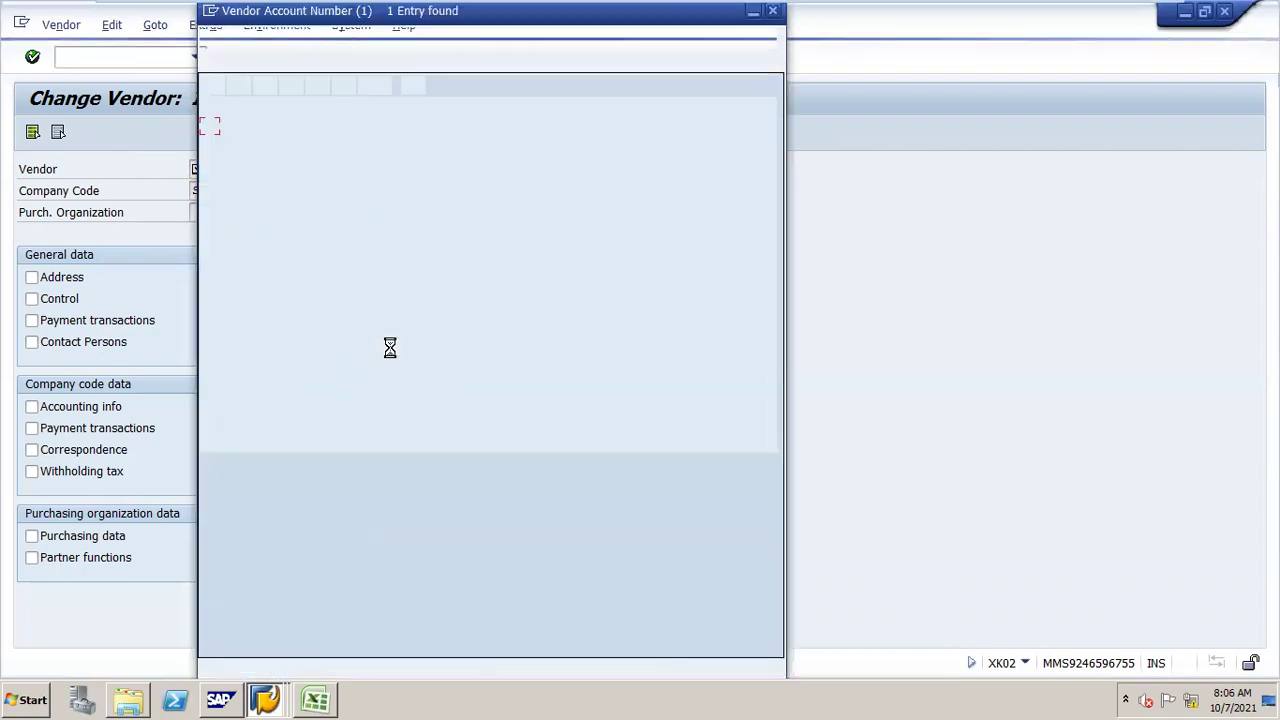
key("Return")
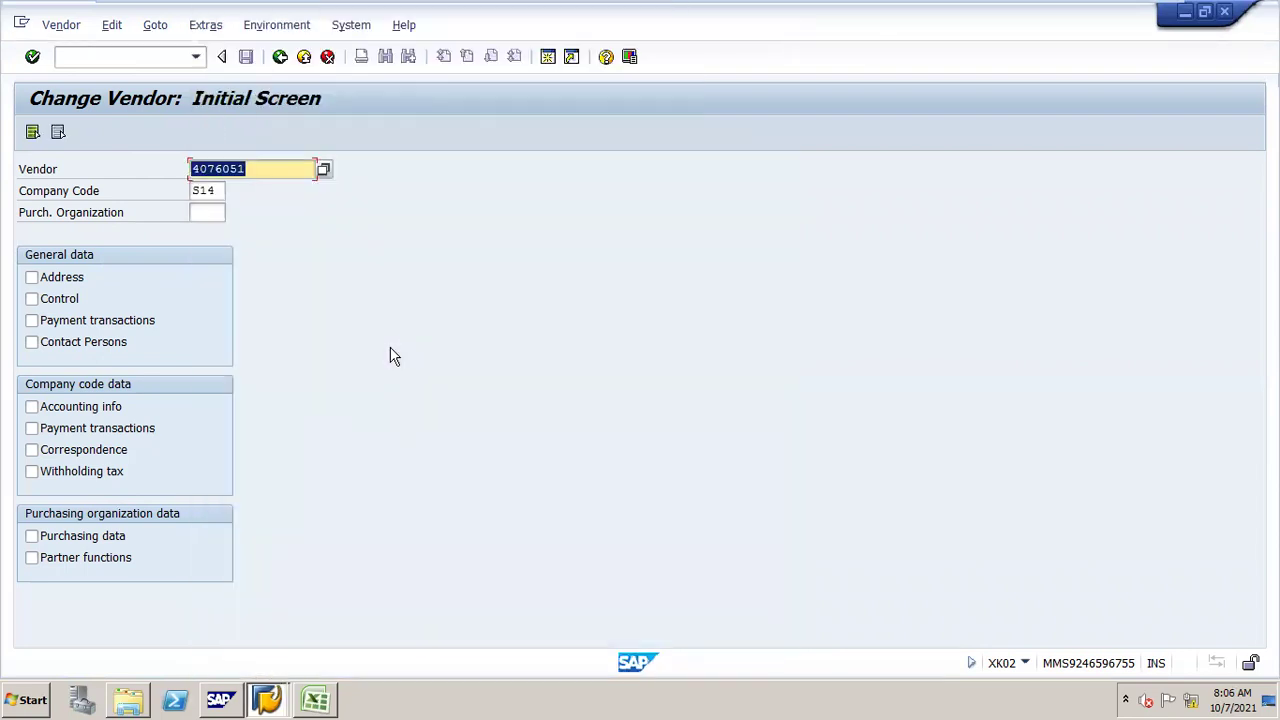
- Select the vendor's accounting info, payment transactions and correspondence company code data and proceed to the accounting payment transactions screen
left_click(31, 407)
left_click(31, 428)
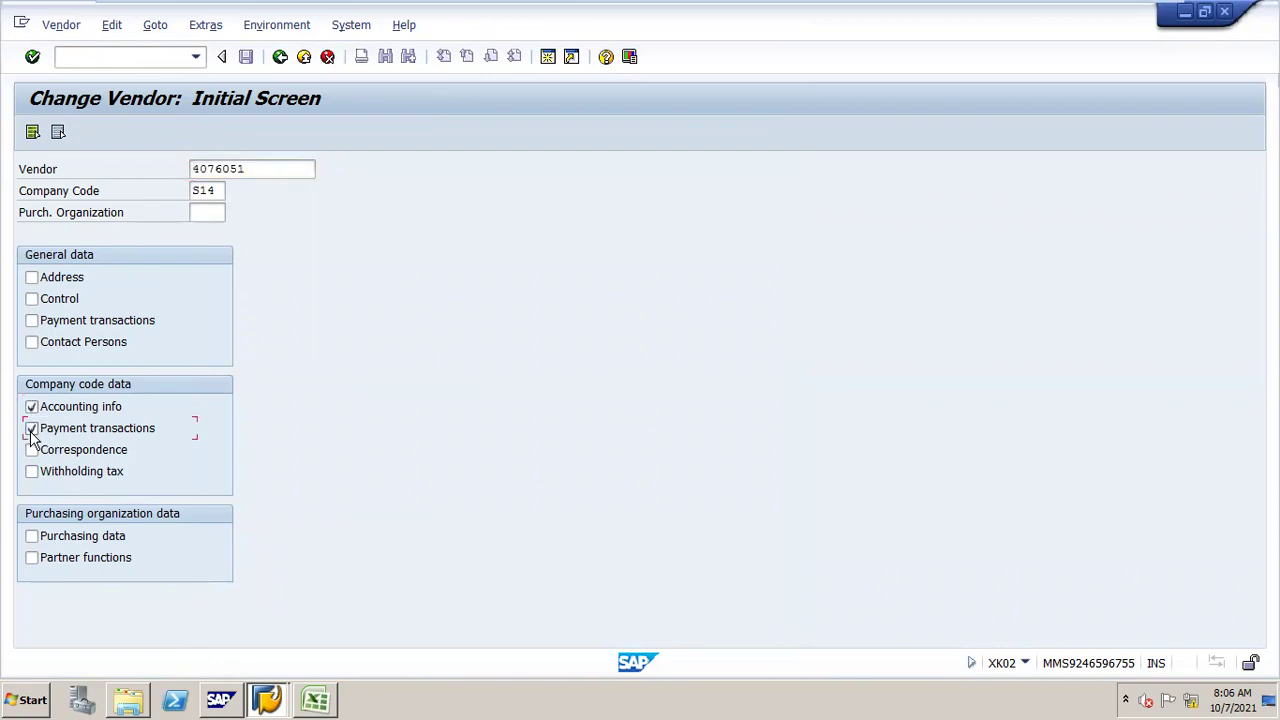
left_click(31, 450)
left_click(31, 471)
left_click(31, 450)
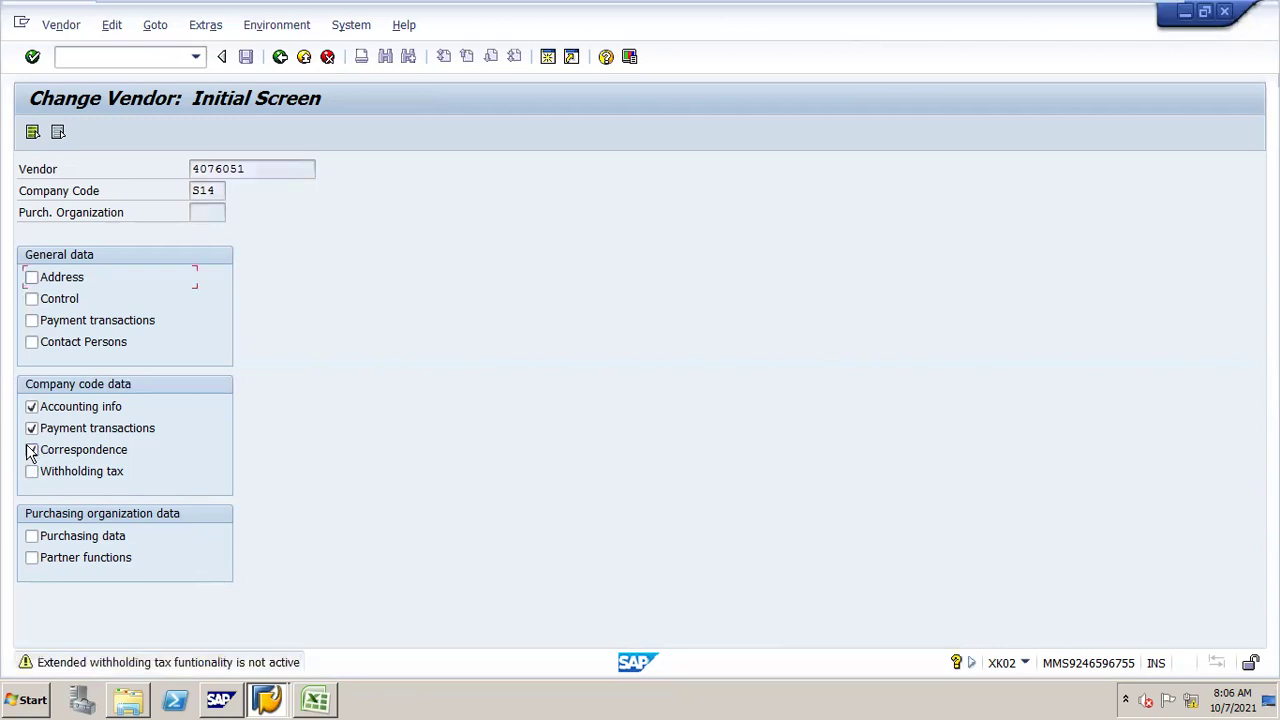
left_click(31, 450)
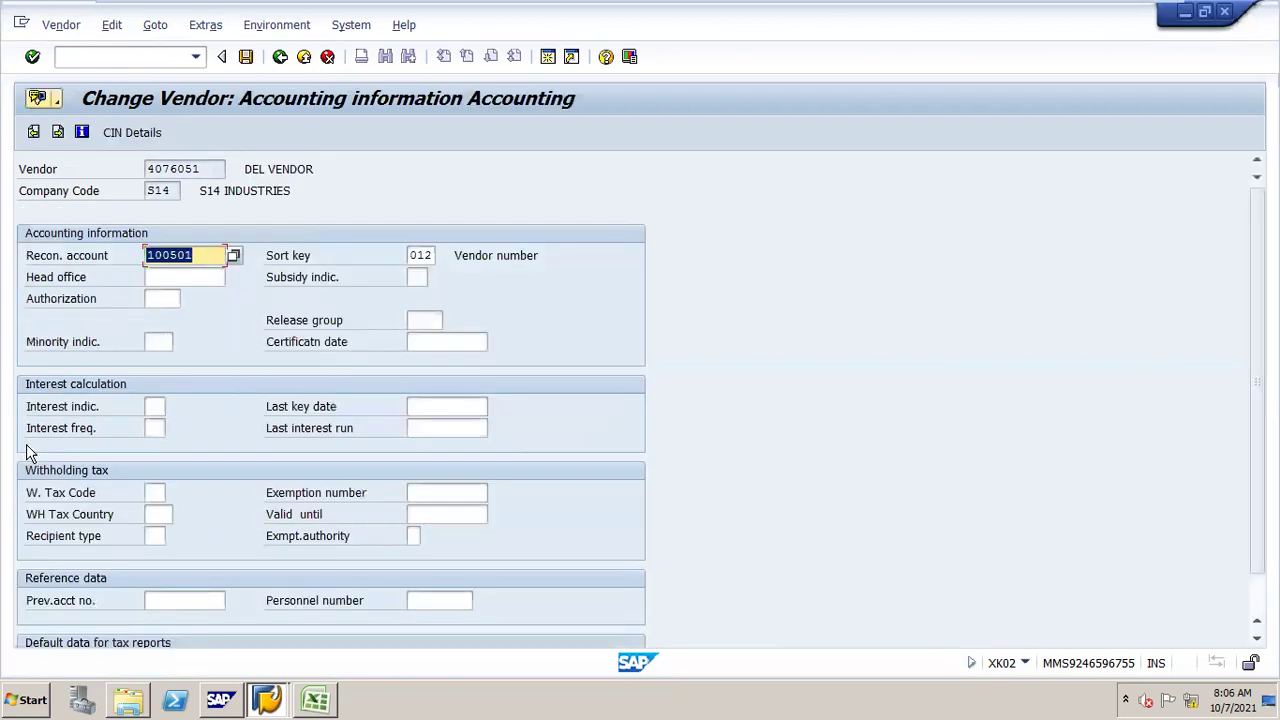
key("Return")
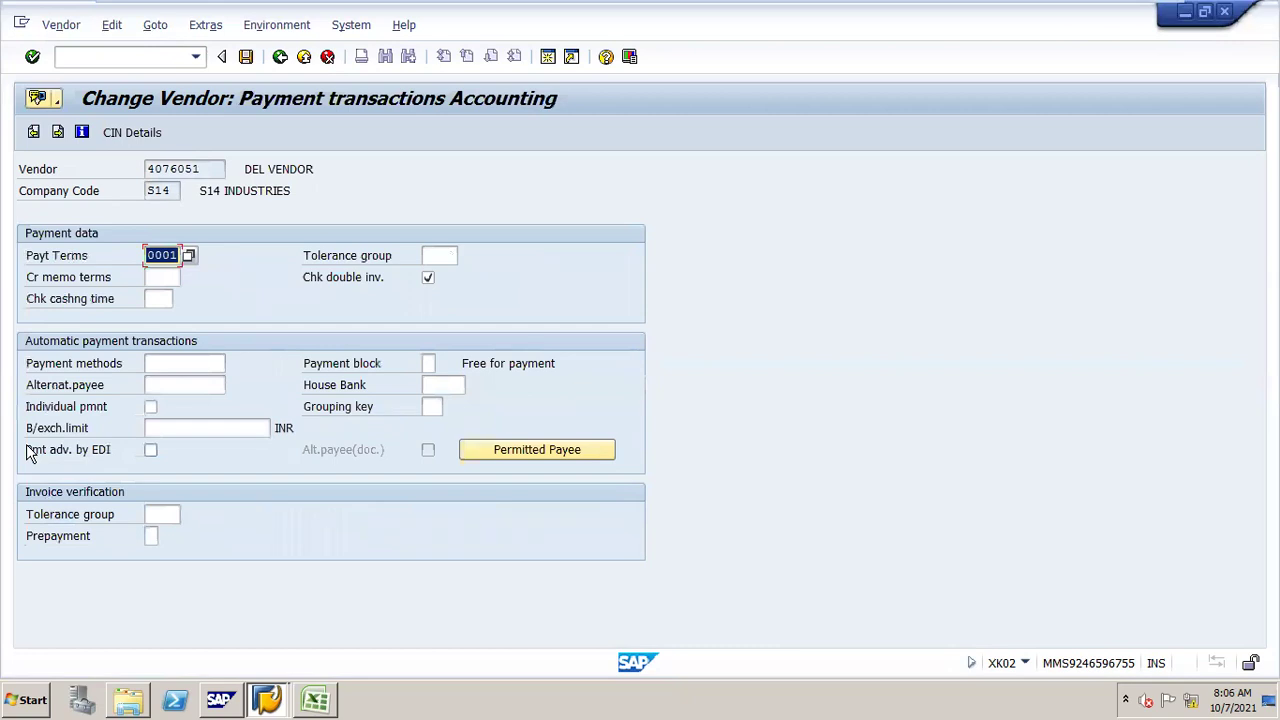
- Assign the S14 payment method > to the vendor's automatic payment transactions and save the vendor
left_click(167, 363)
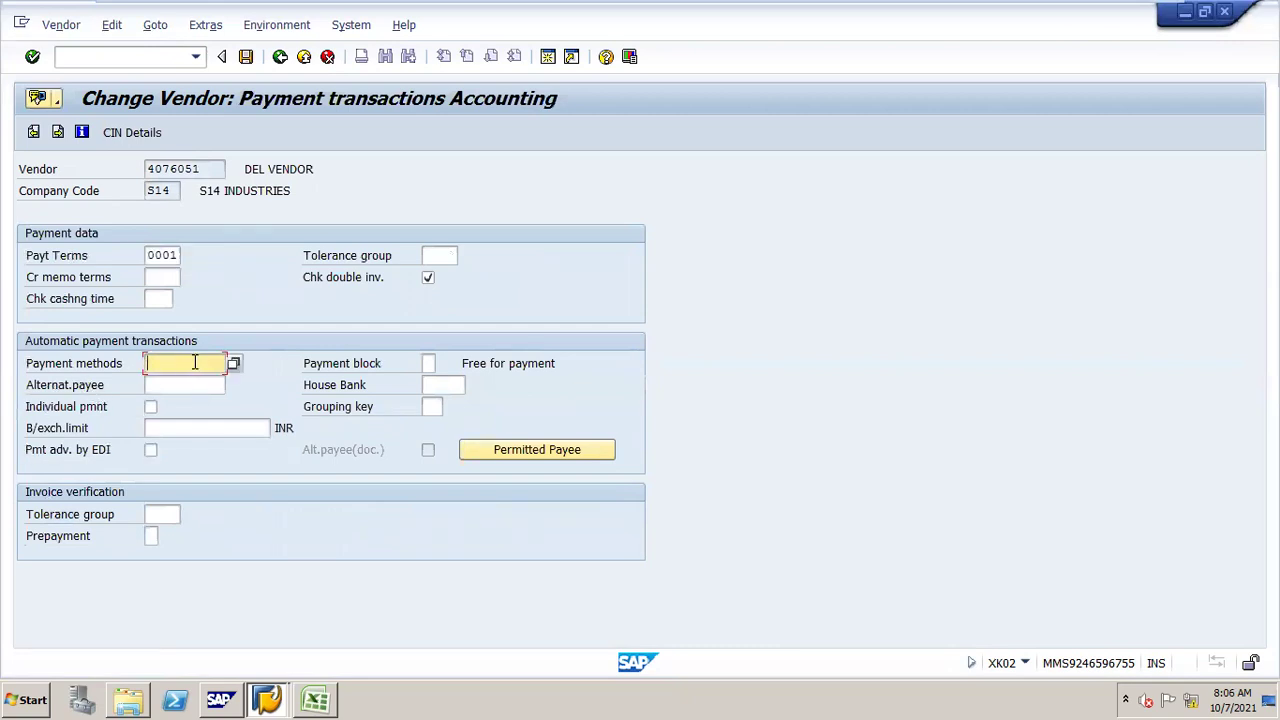
left_click(233, 363)
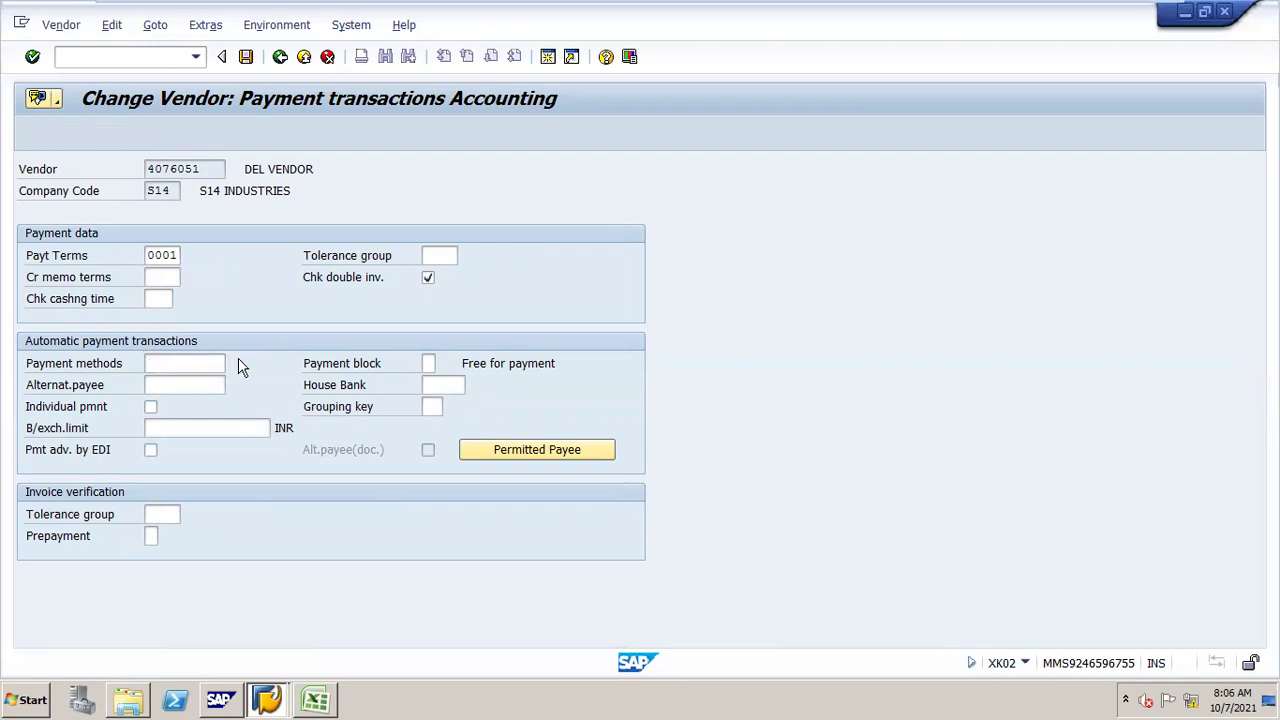
left_click_drag(502, 72, 620, 27)
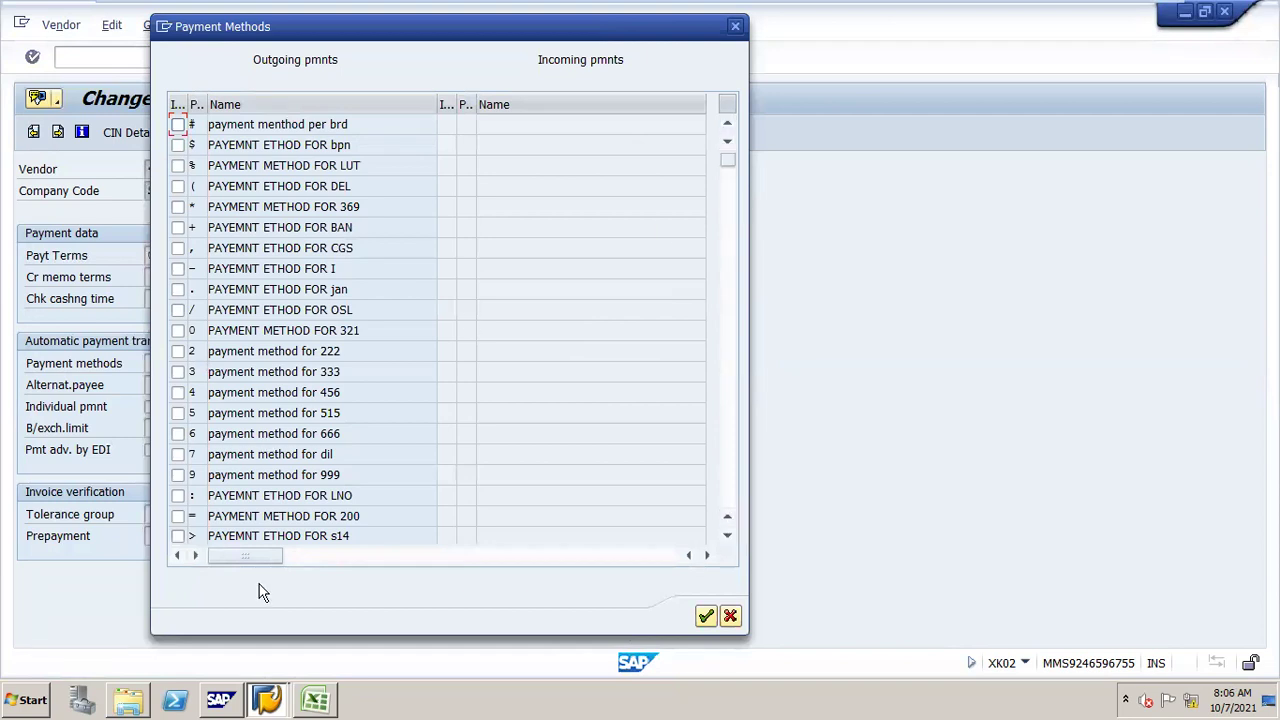
left_click(178, 536)
left_click(706, 617)
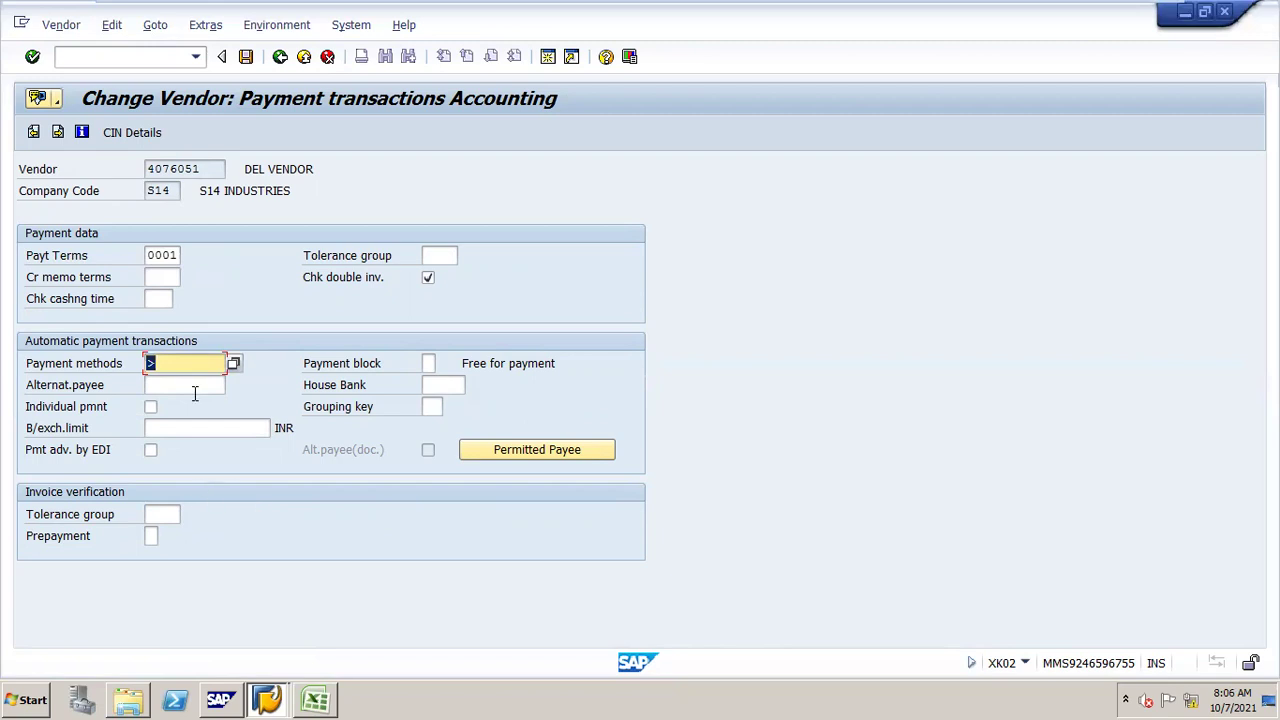
left_click(245, 59)
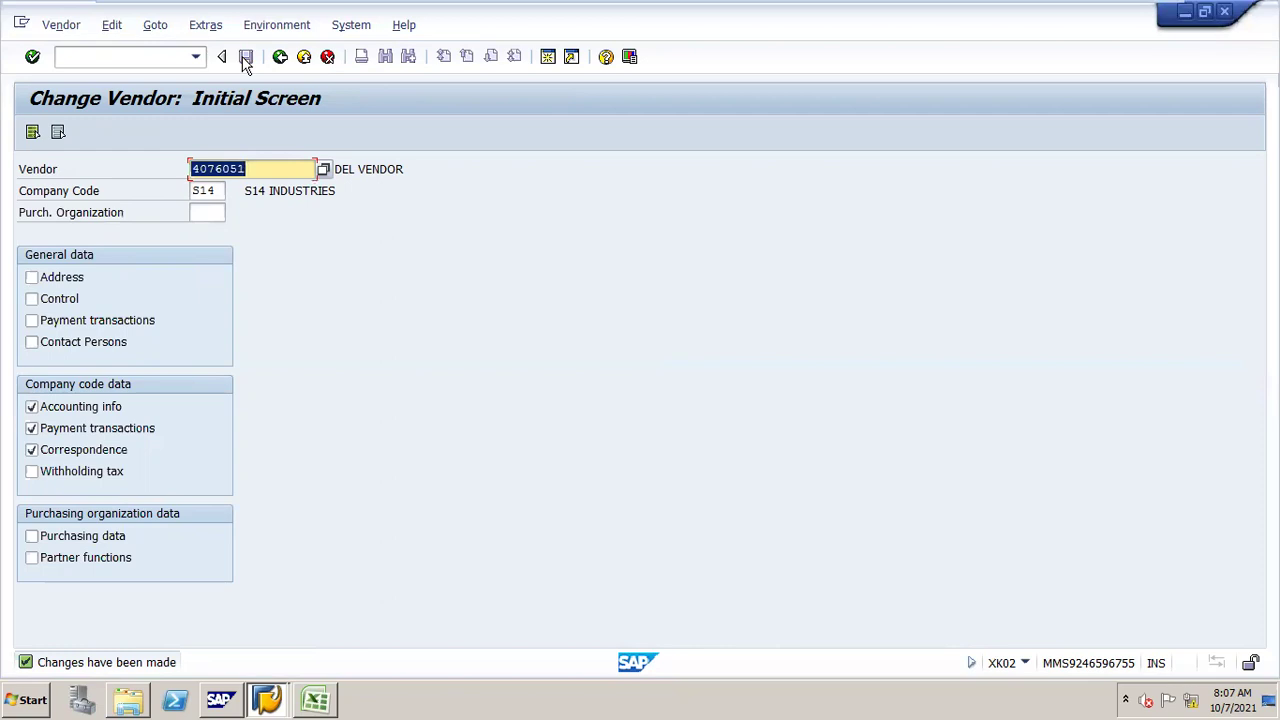
- Open the Create Vendor transaction FK01 in the current session
left_click(98, 60)
type("/nfb03")
key("Return")
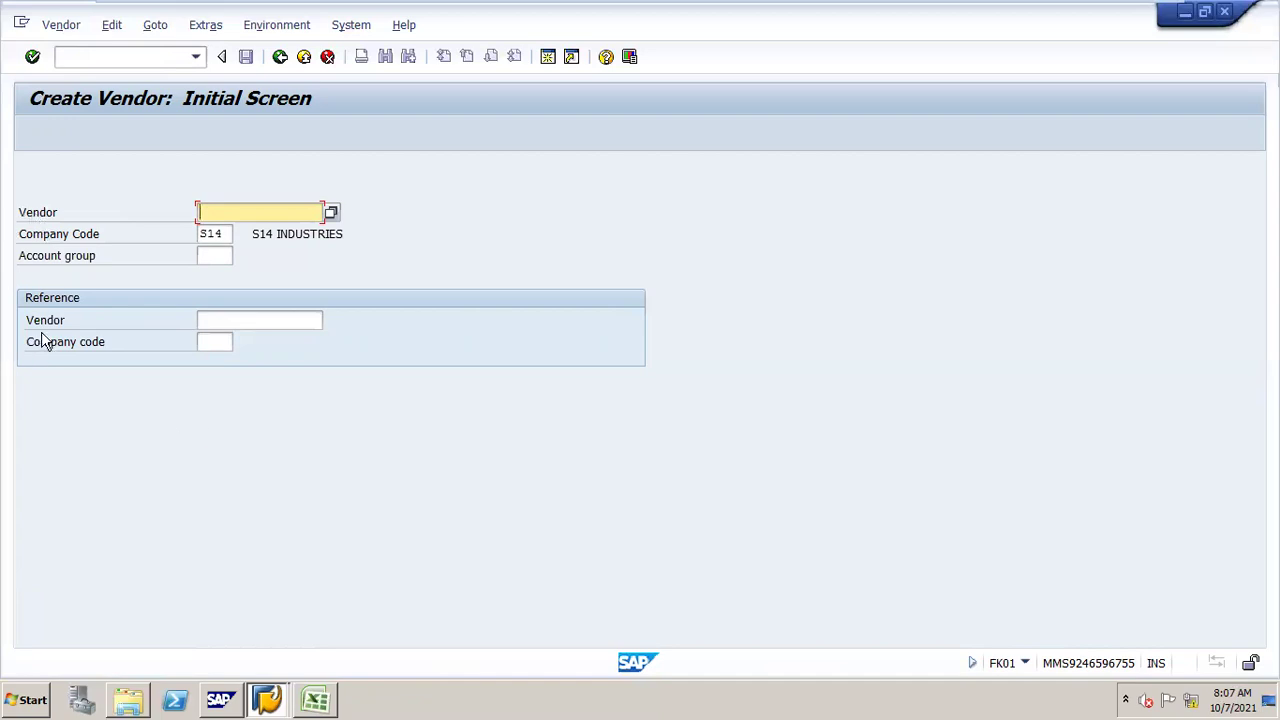
- Open the Create Vendor transaction XK01 in a separate session
left_click(129, 57)
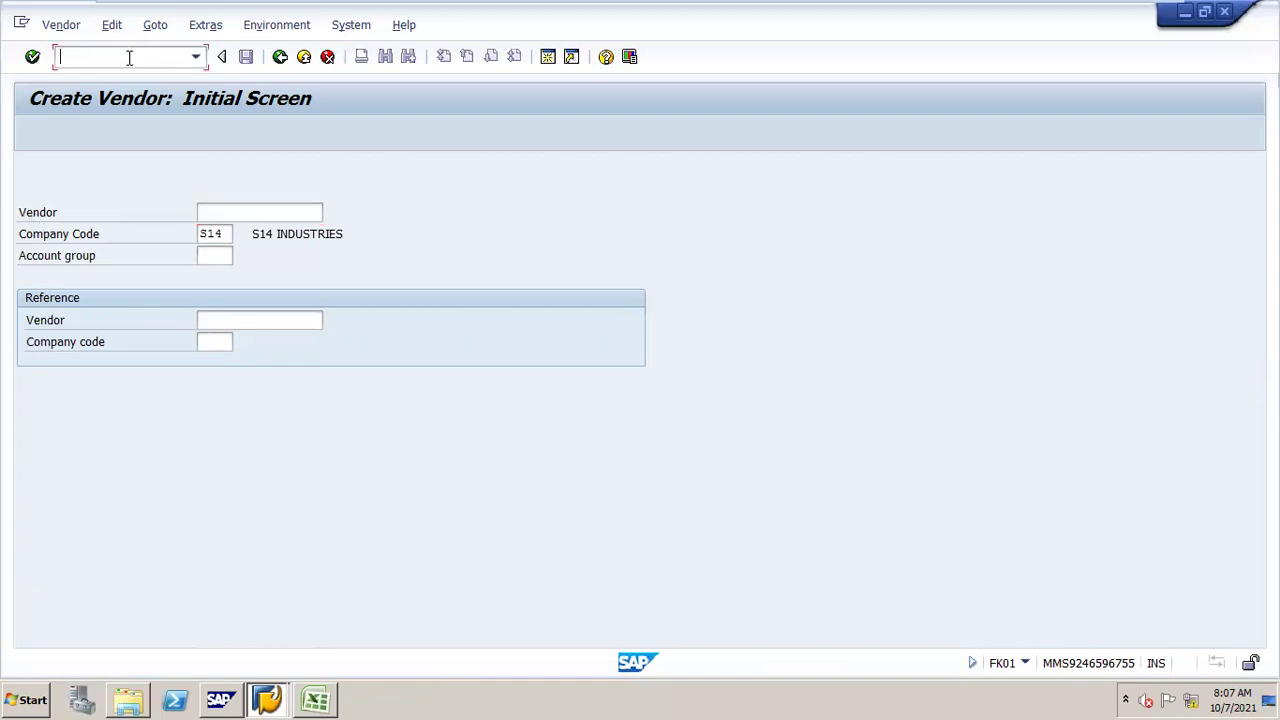
type("///////////")
key("BackSpace")
key("BackSpace")
key("BackSpace")
key("BackSpace")
key("BackSpace")
key("BackSpace")
key("BackSpace")
key("BackSpace")
key("BackSpace")
key("BackSpace")
type("OXK01")
key("Return")
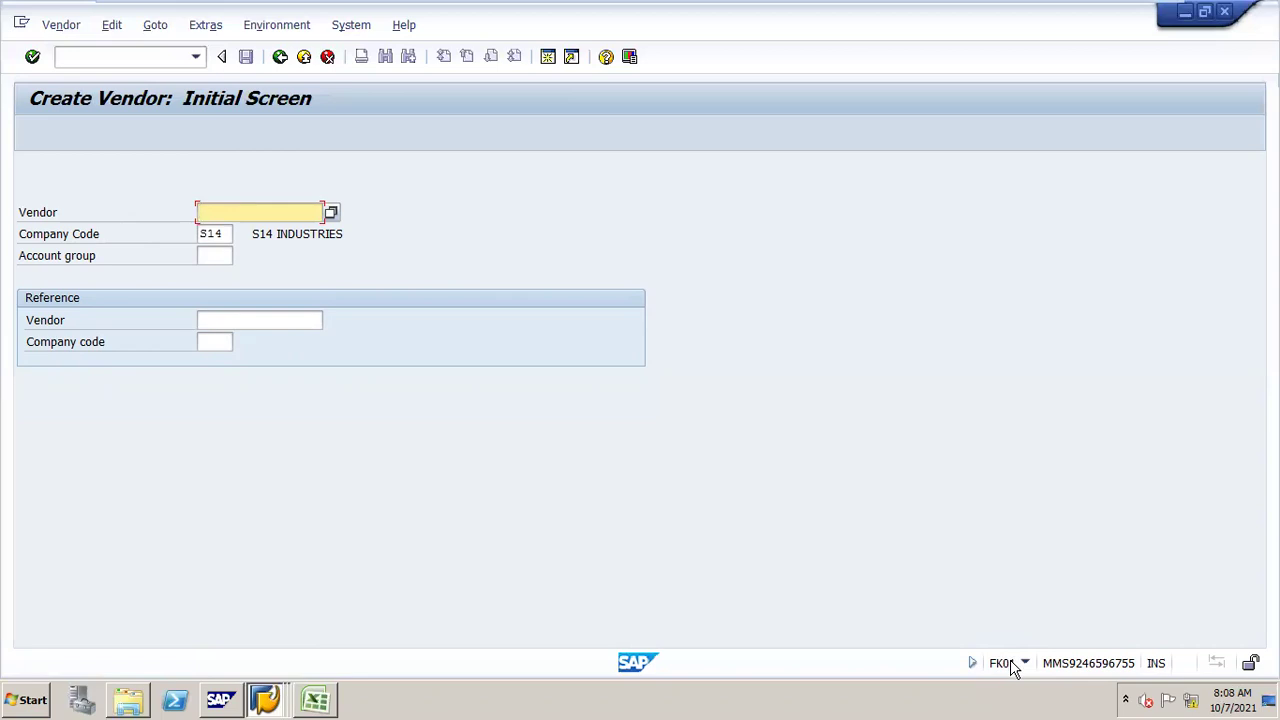
- Switch between the FK01 and XK01 sessions to compare the fields of their Create Vendor initial screens
key("alt+Tab")
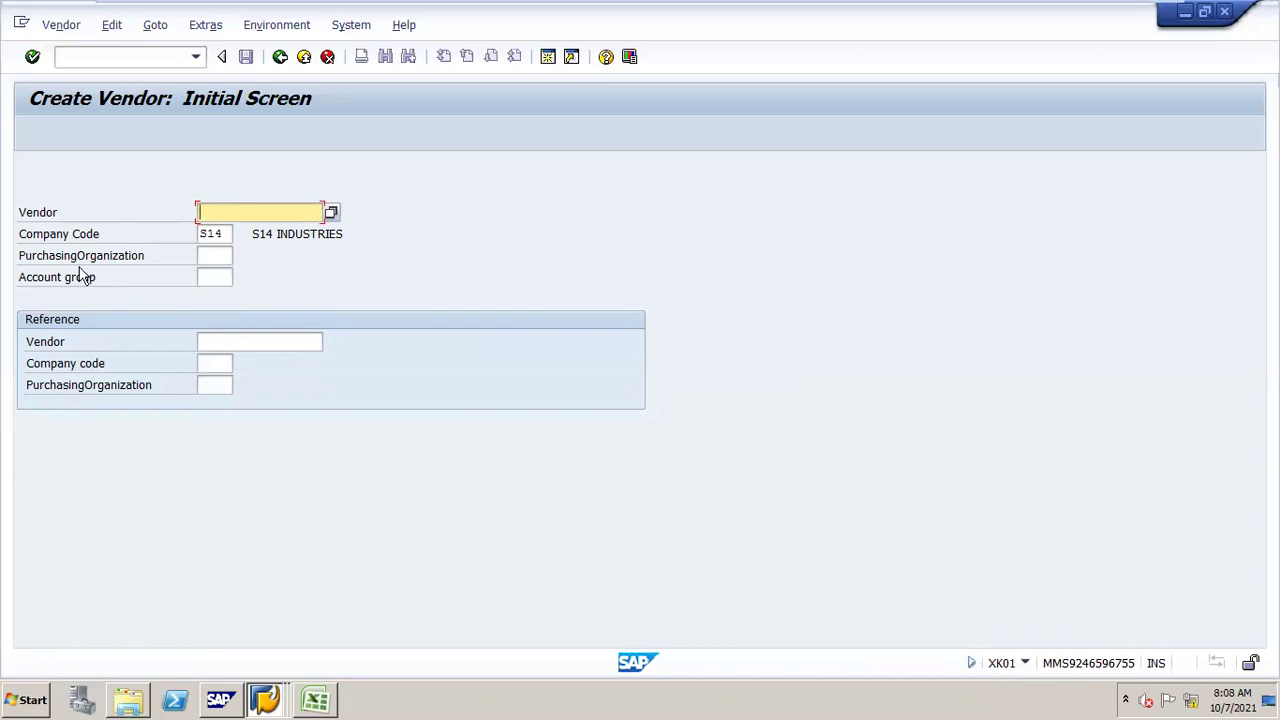
left_click(210, 257)
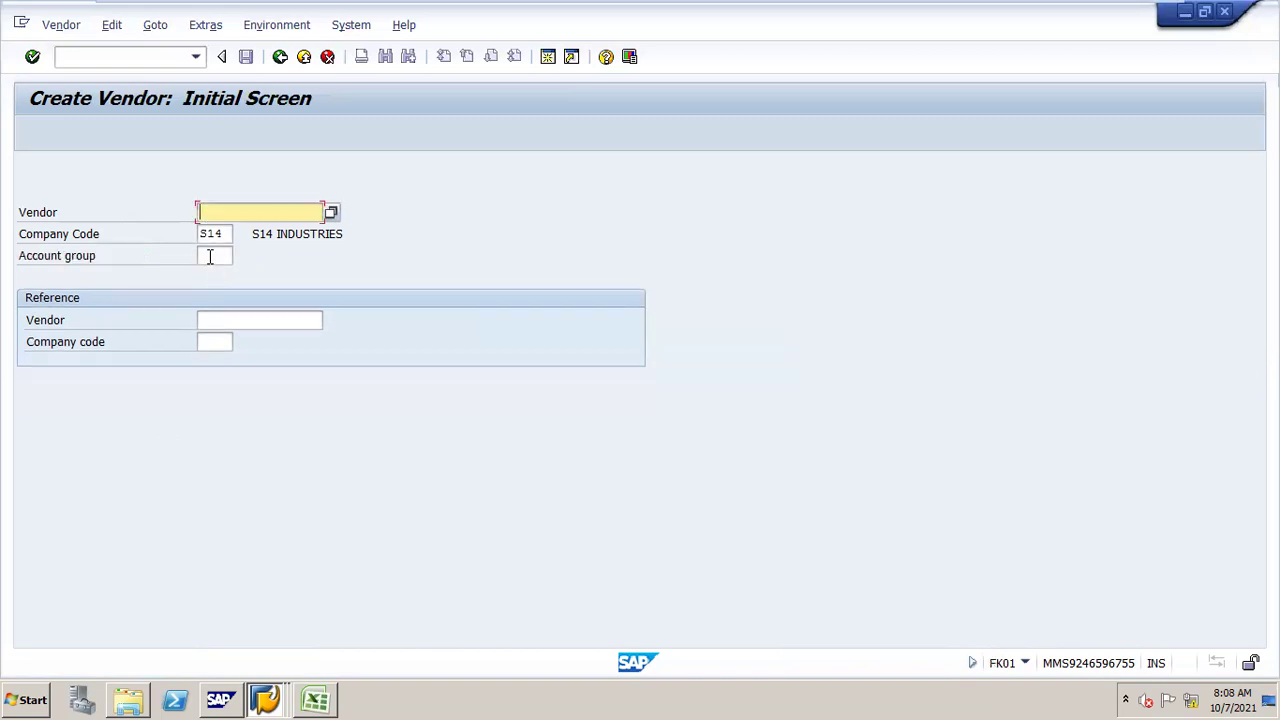
mouse_move(265, 695)
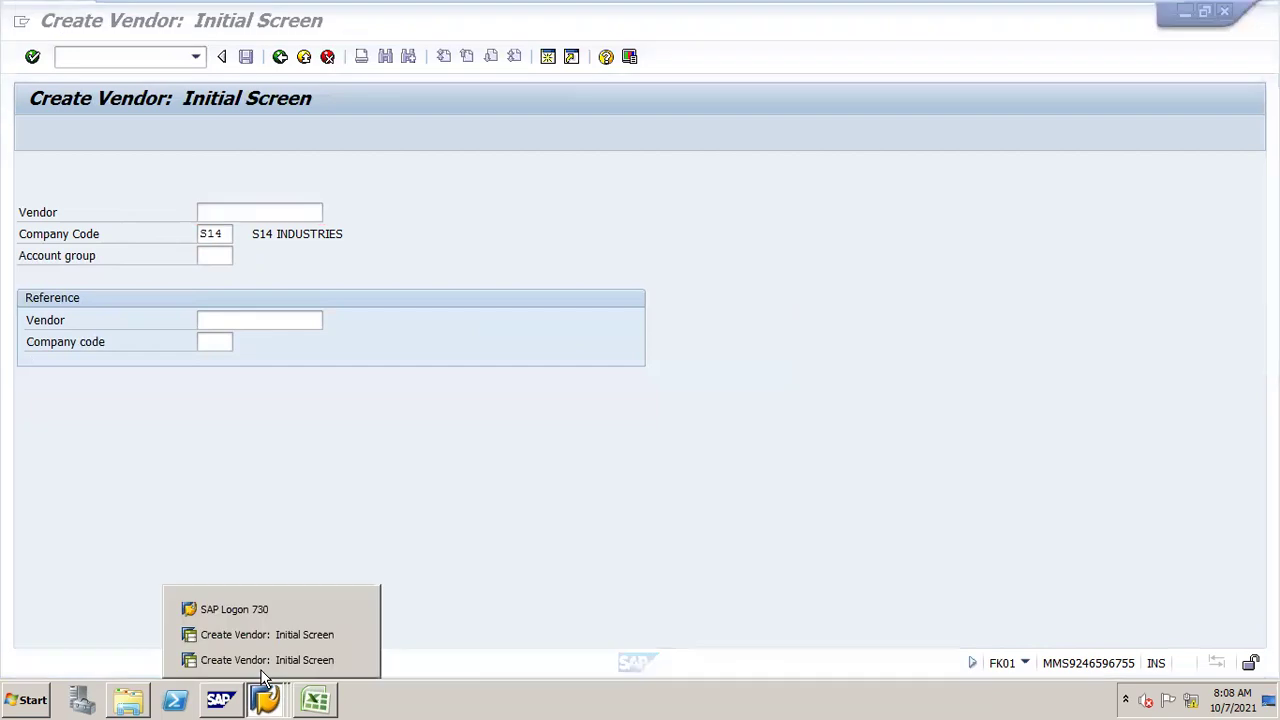
left_click(311, 638)
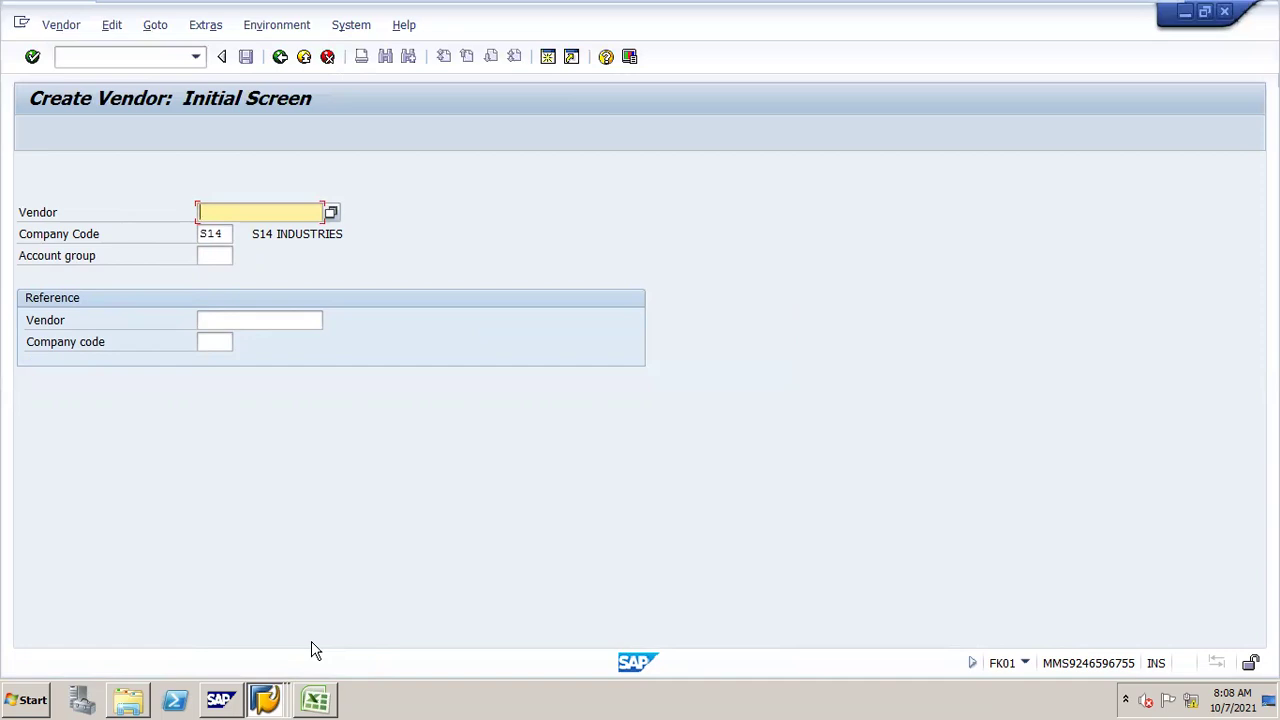
- Run transaction FBZP and open the bank determination settings of the payment program
left_click(133, 57)
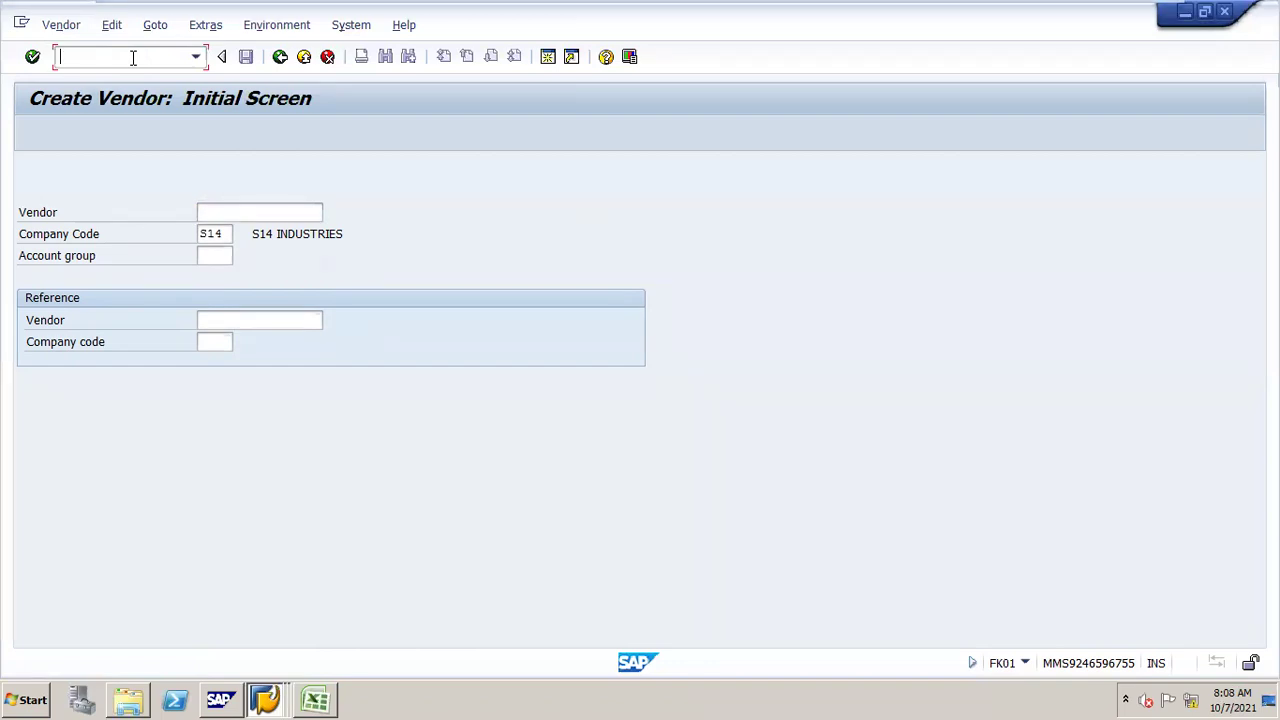
type("/NFBZP")
key("Return")
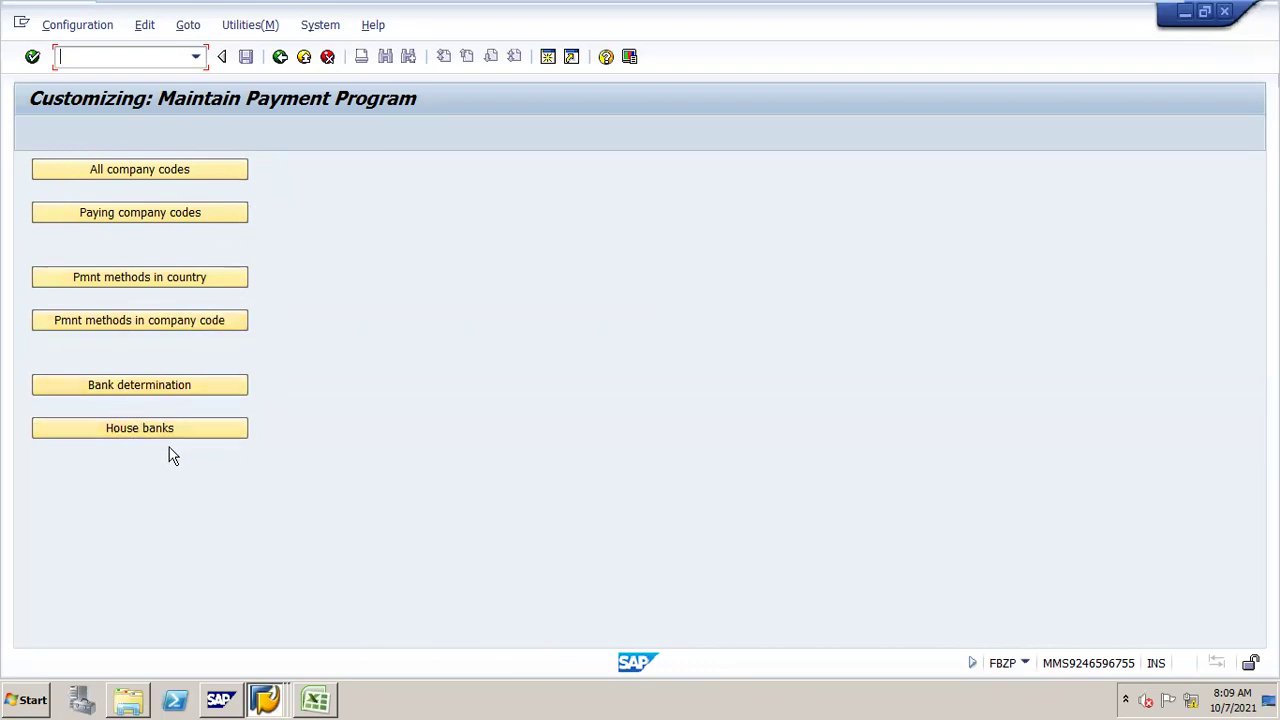
left_click(161, 384)
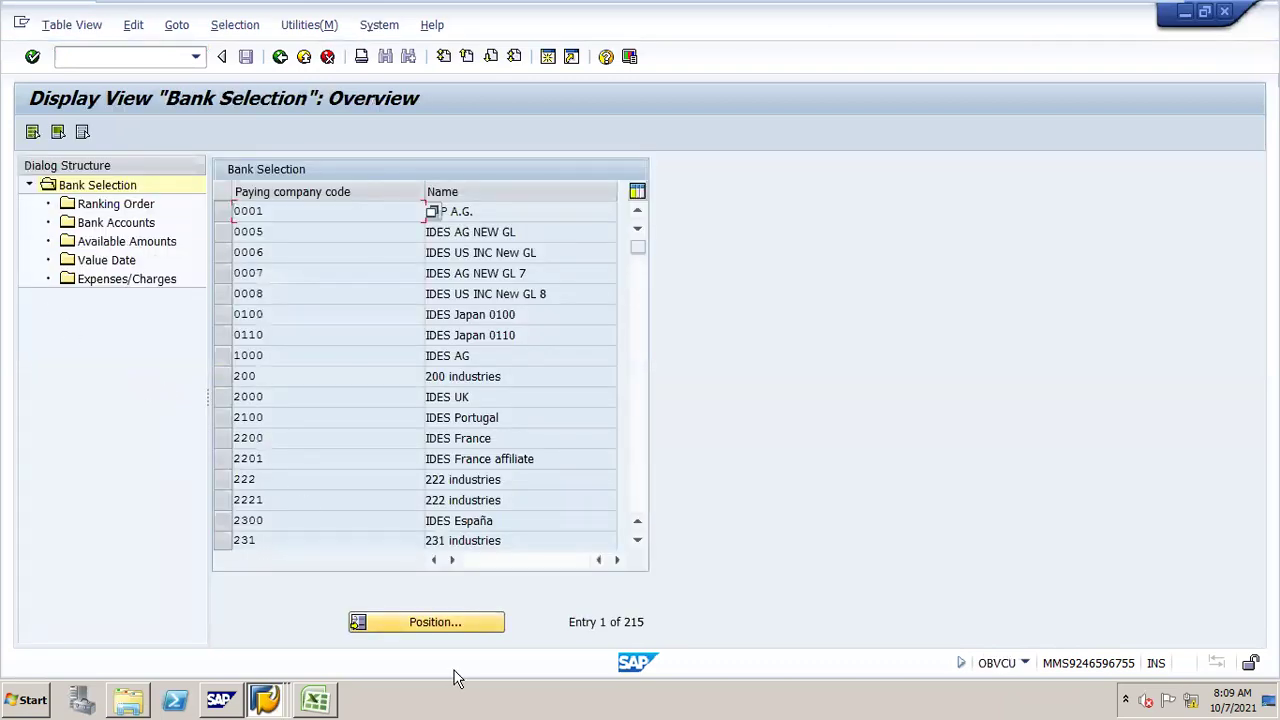
- Locate paying company code S14 in the bank selection list and open its ranking order
left_click(433, 620)
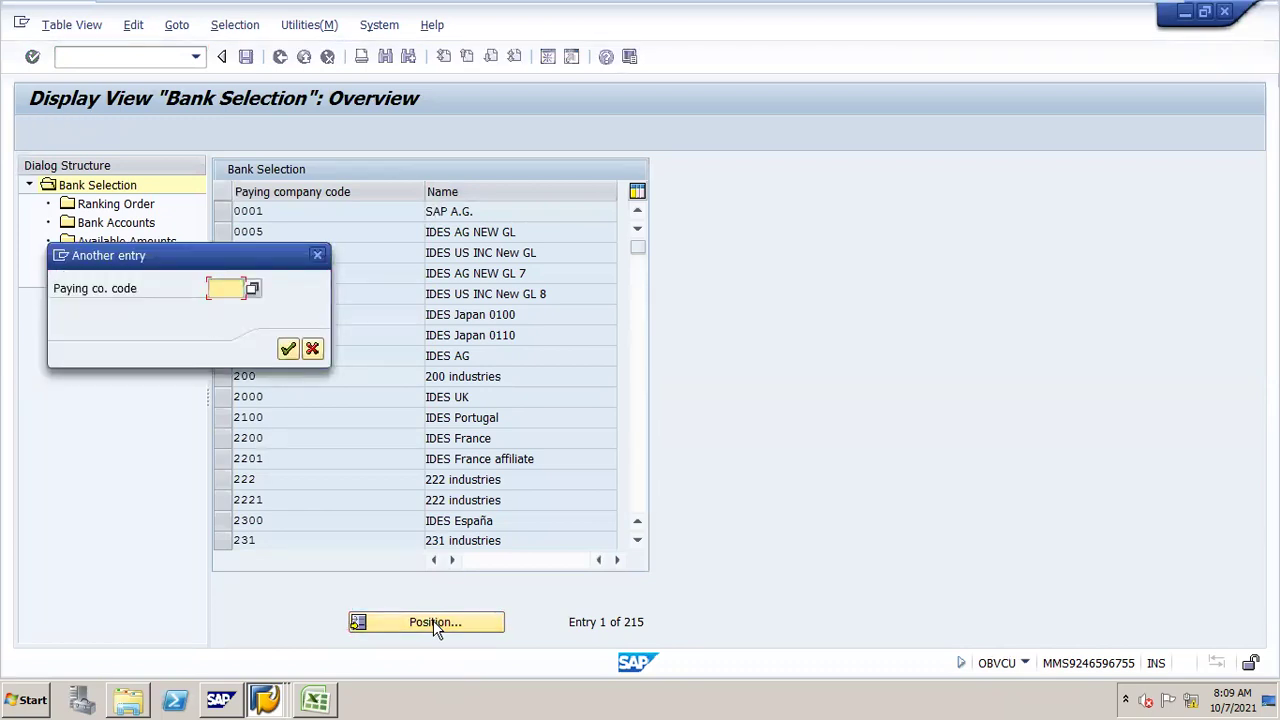
type("S14")
key("Return")
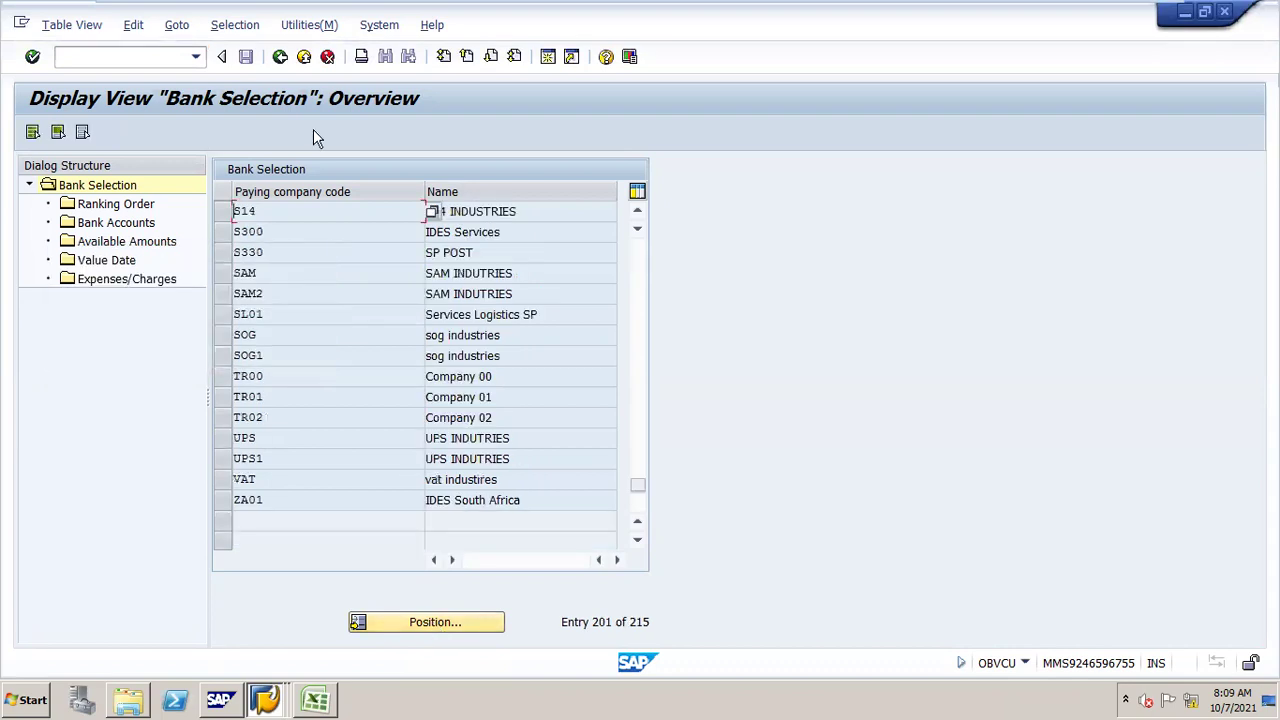
left_click(222, 211)
double_click(143, 206)
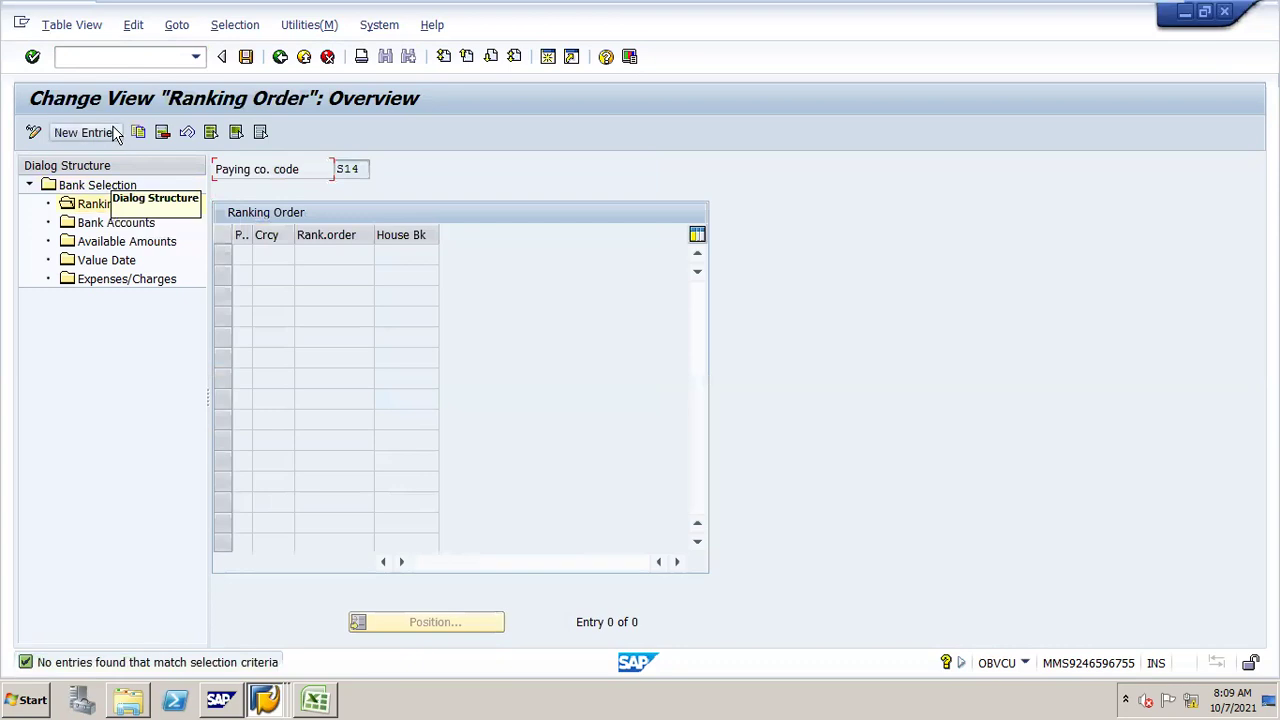
- Add a ranking order entry for S14 with payment method >, currency INR, rank 1 and house bank SBI
left_click(110, 131)
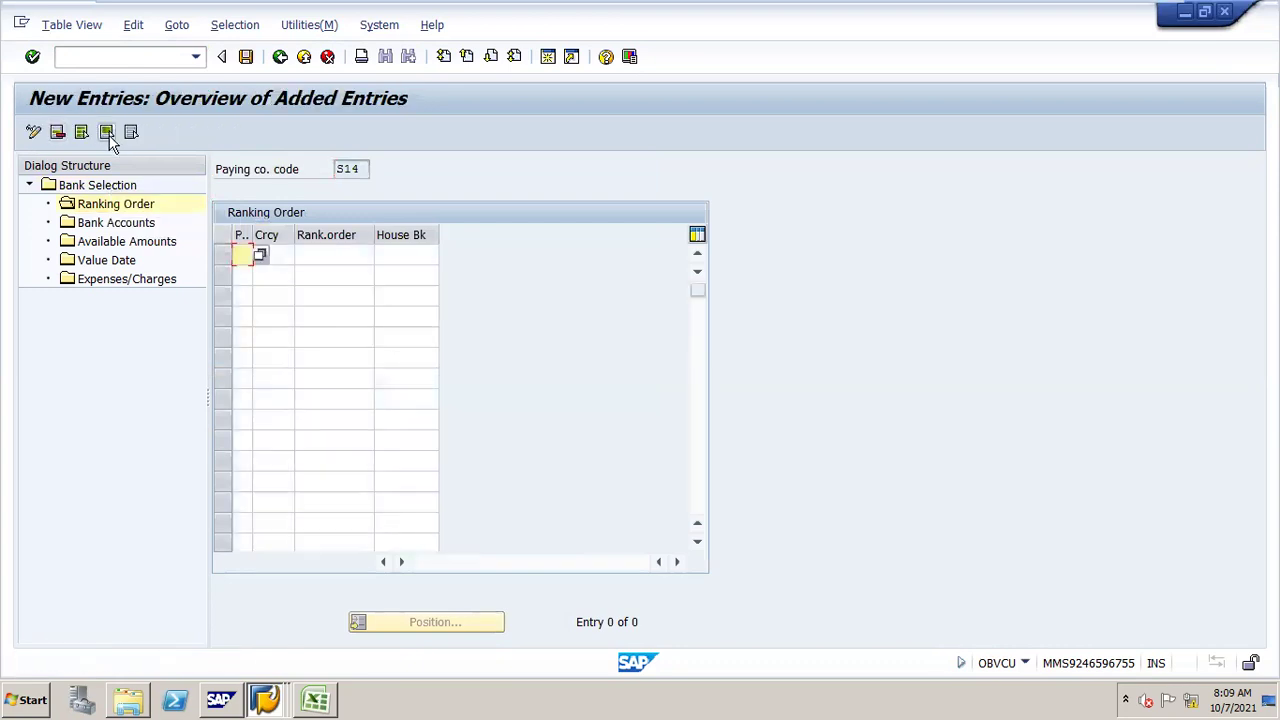
key("BackSpace")
key("Tab")
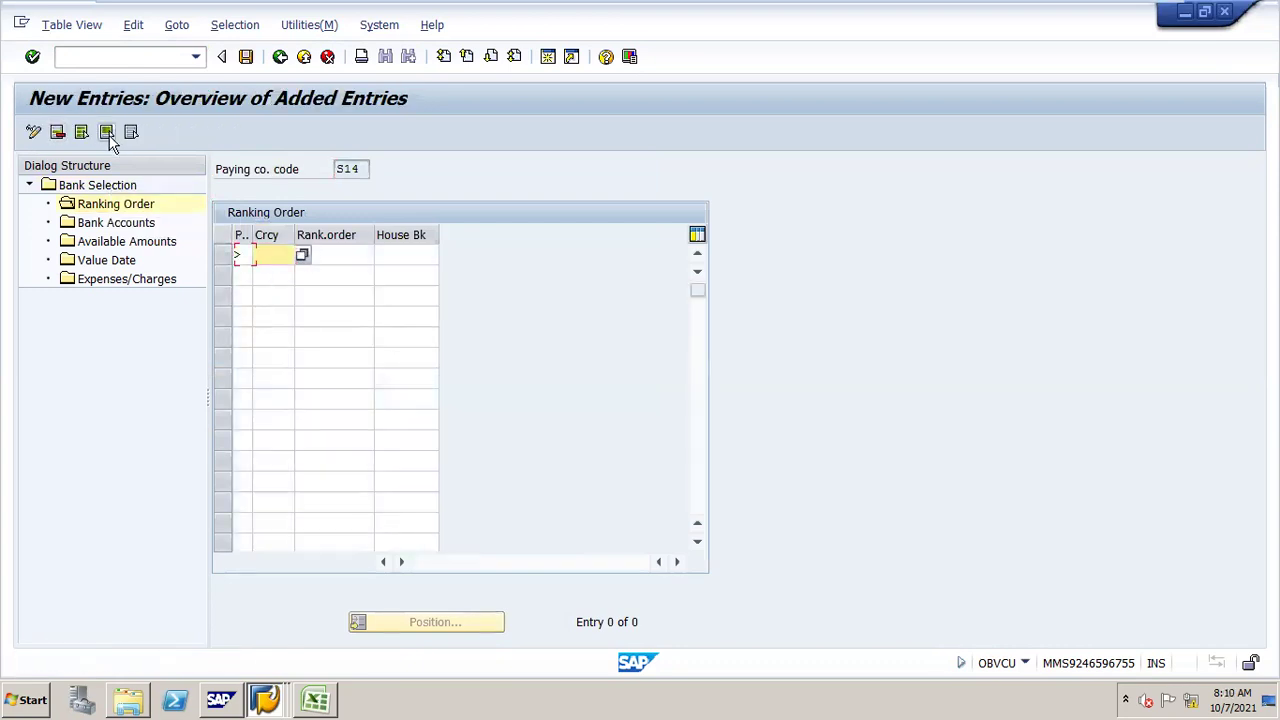
key("BackSpace")
key("Down")
key("Return")
key("Tab")
key("BackSpace")
key("Down")
key("Return")
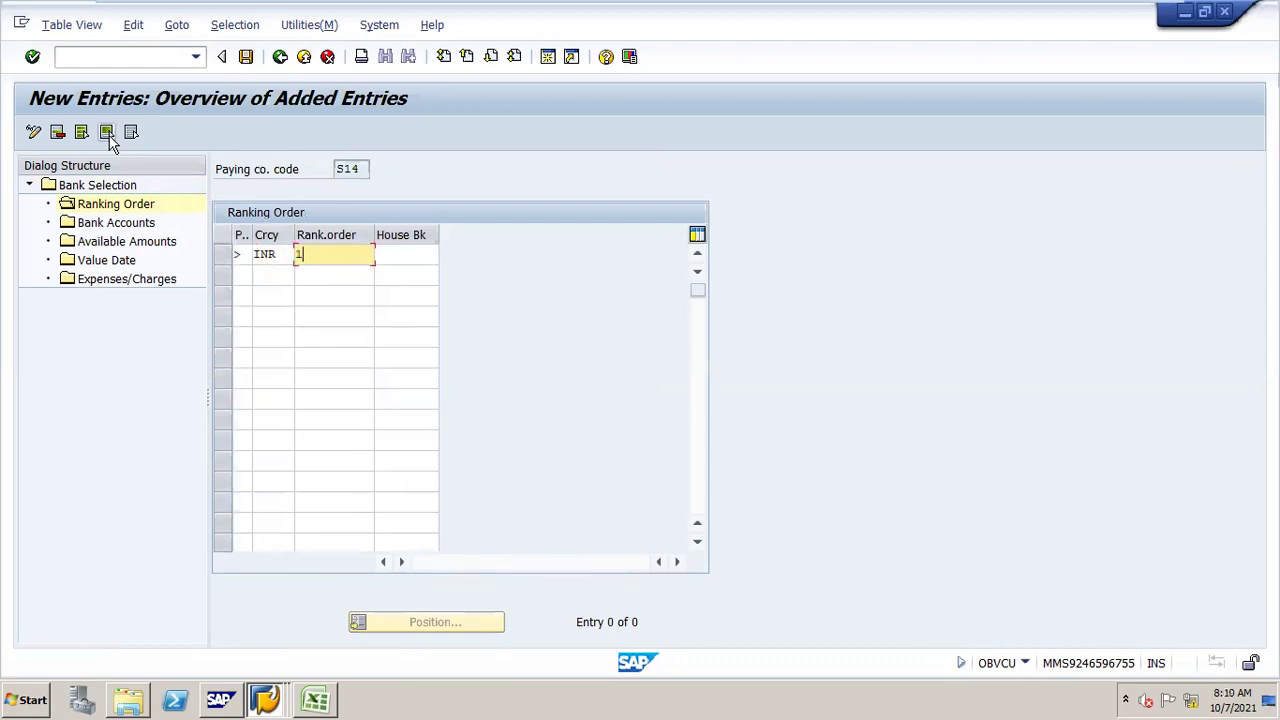
key("Tab")
key("BackSpace")
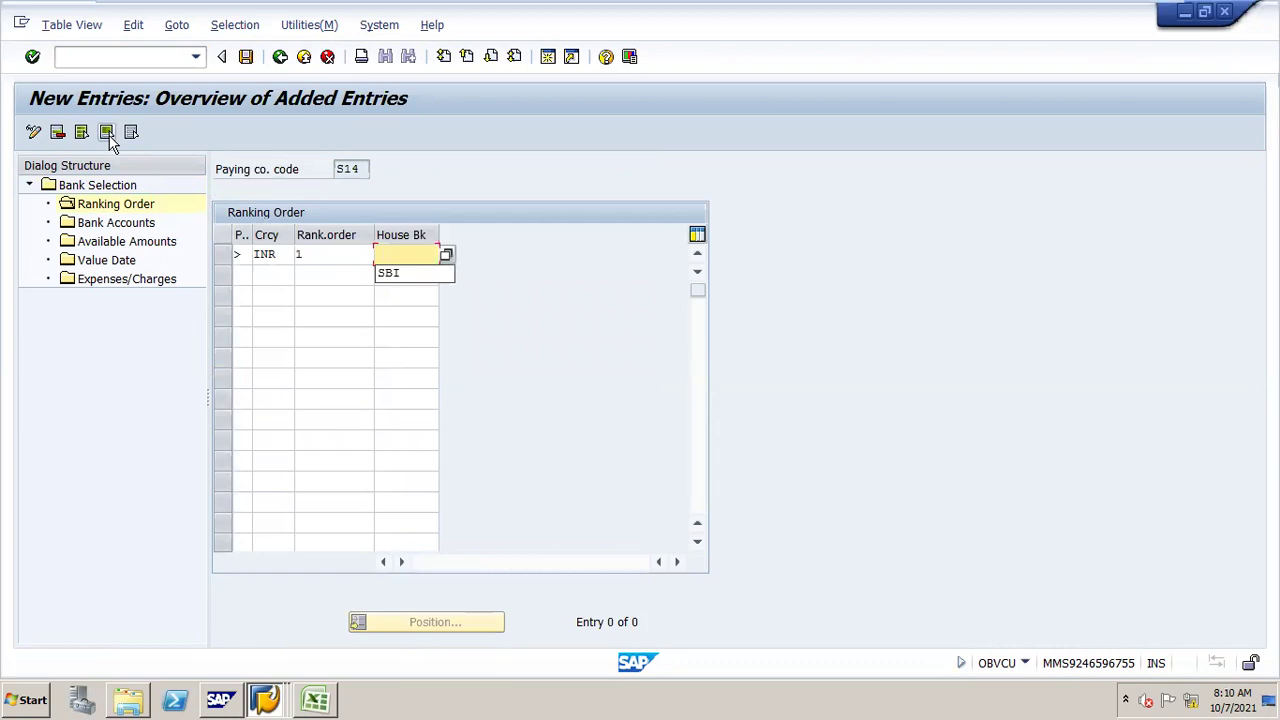
key("Down")
key("Return")
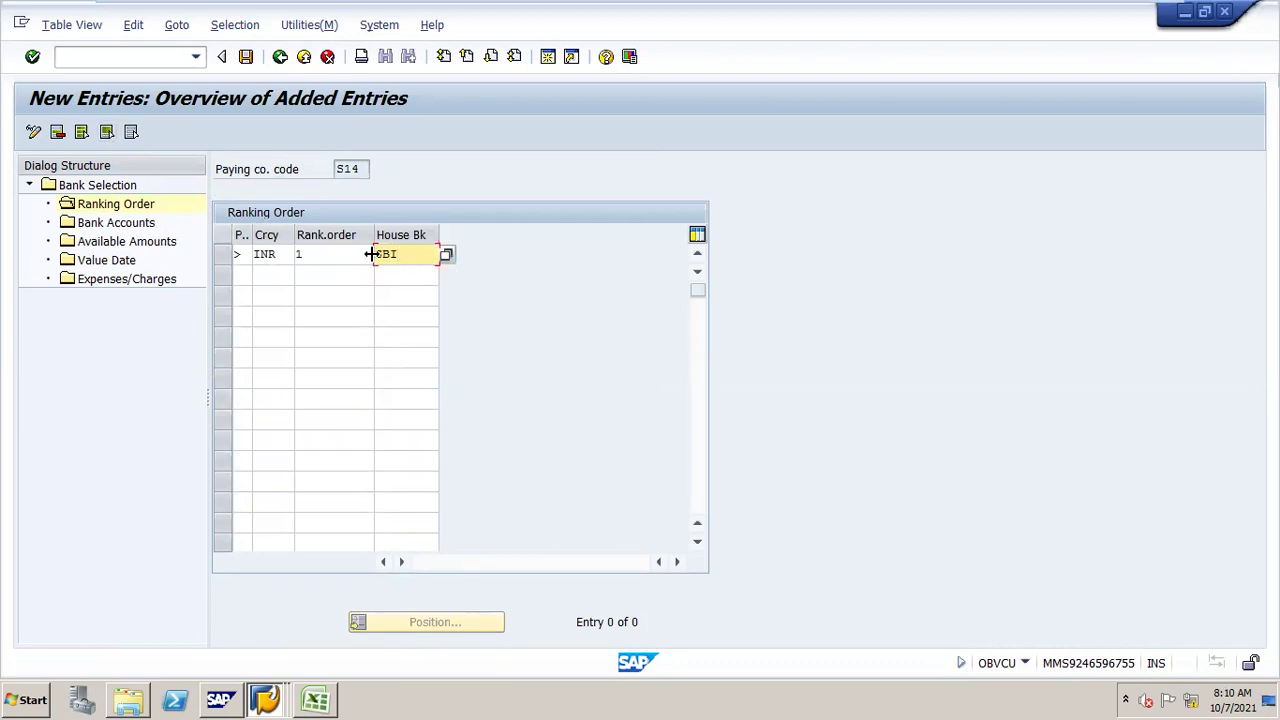
- Save the ranking order entry for S14 and open the bank accounts settings of the bank selection
left_click(246, 57)
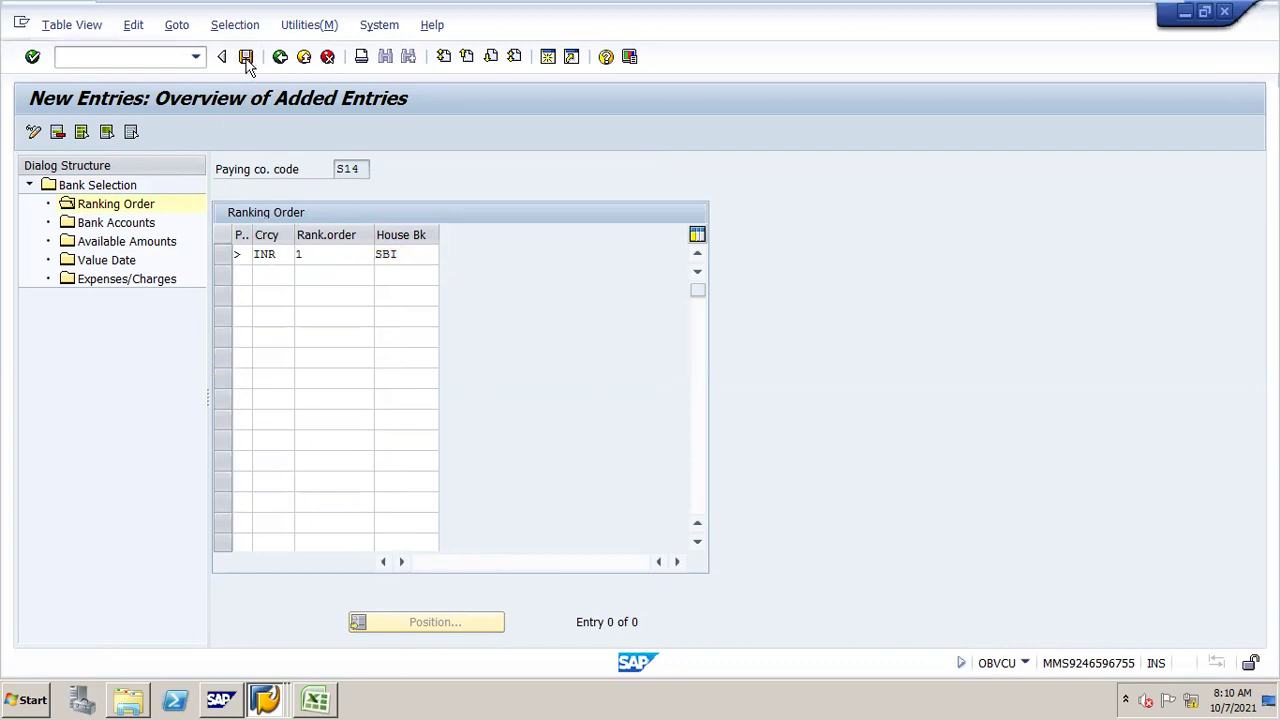
key("Return")
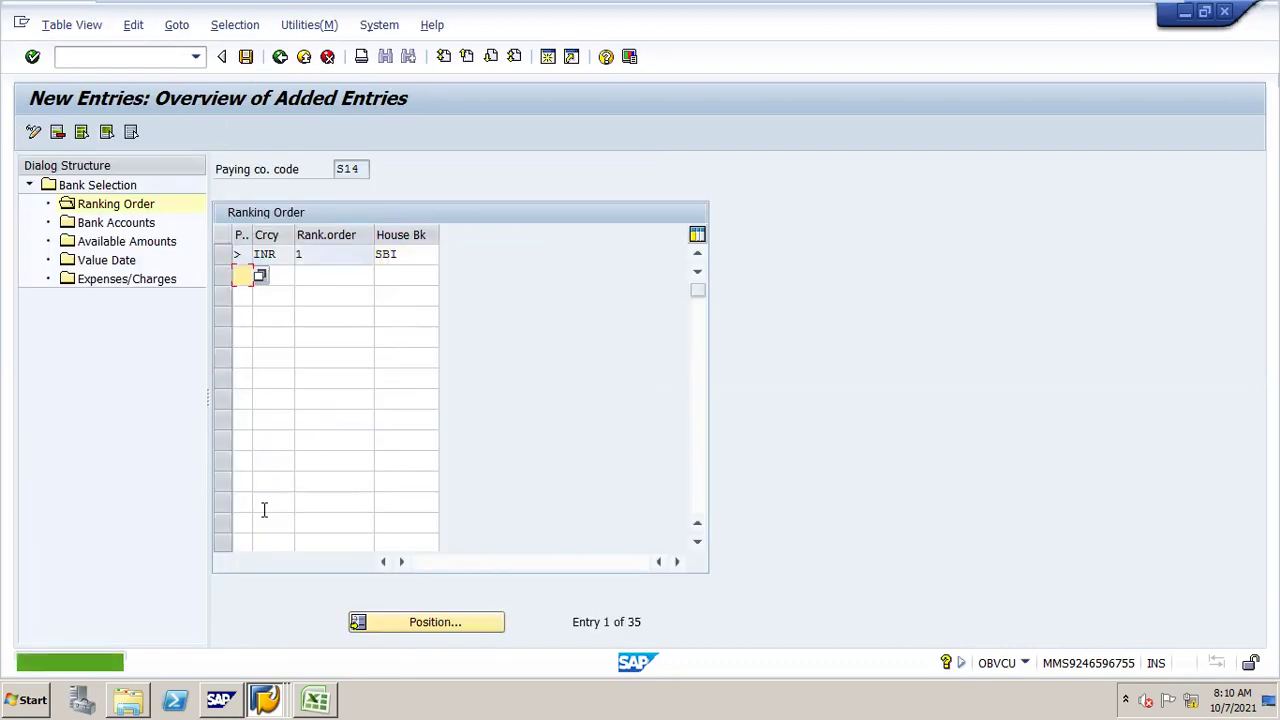
double_click(141, 225)
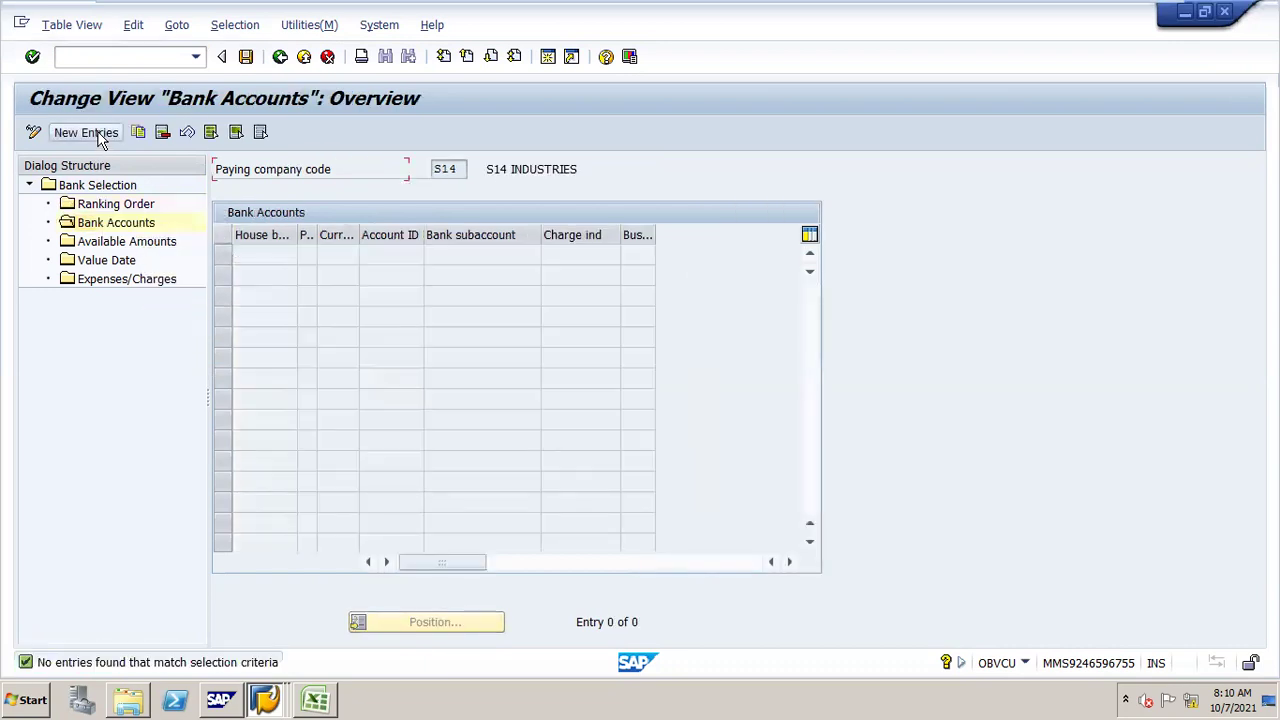
- Start a new bank accounts entry for S14 with house bank SBI and payment method >
left_click(100, 140)
key("Down")
key("Return")
key("Tab")
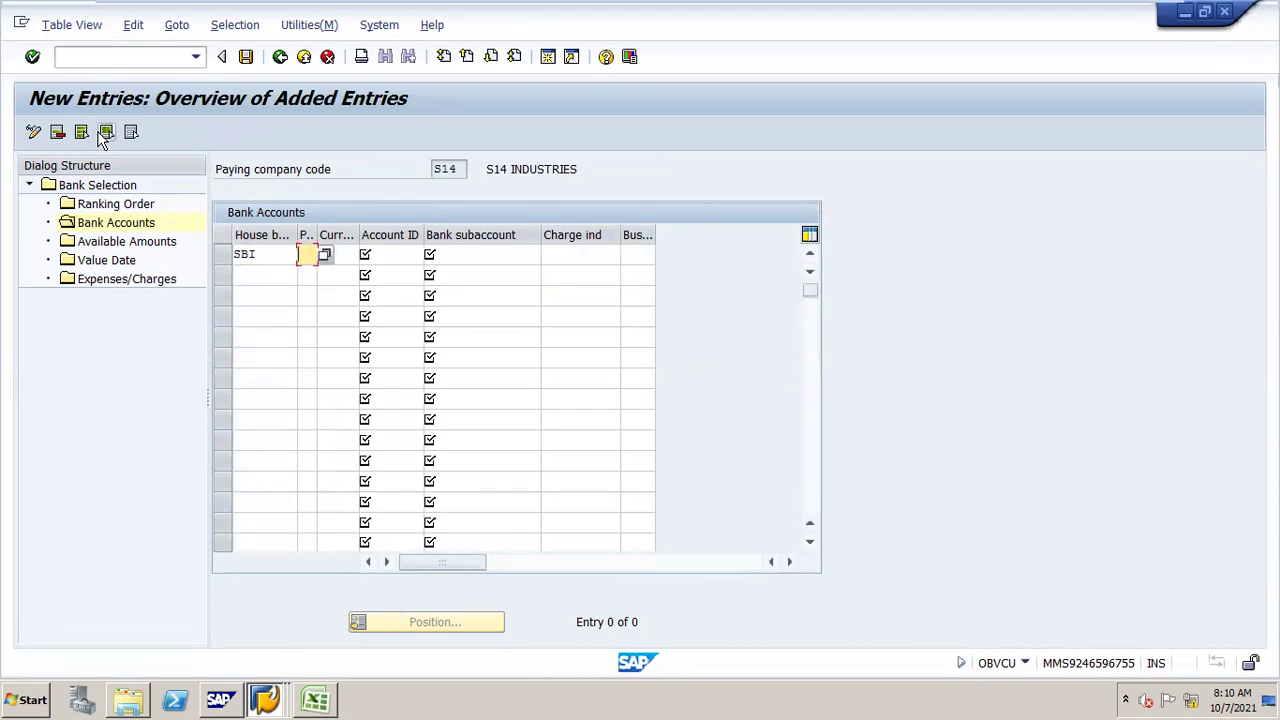
type("T")
key("Down")
type(">")
key("Tab")
type("I")
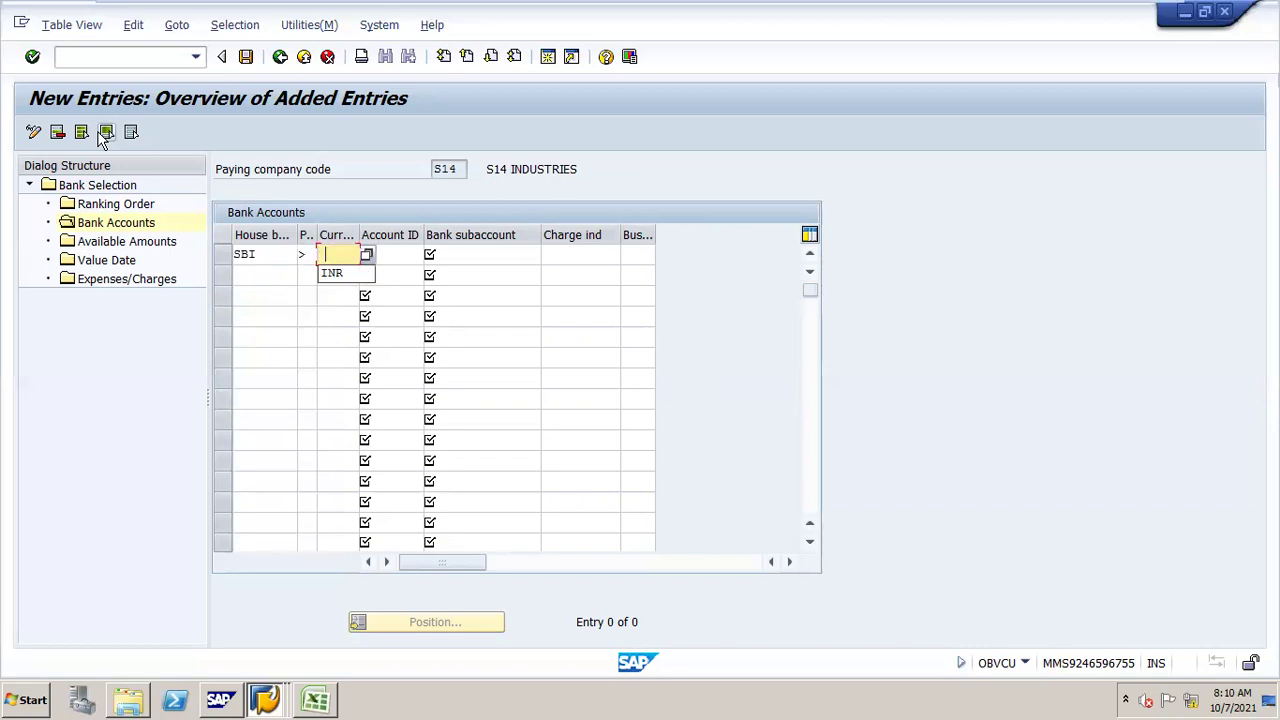
key("Return")
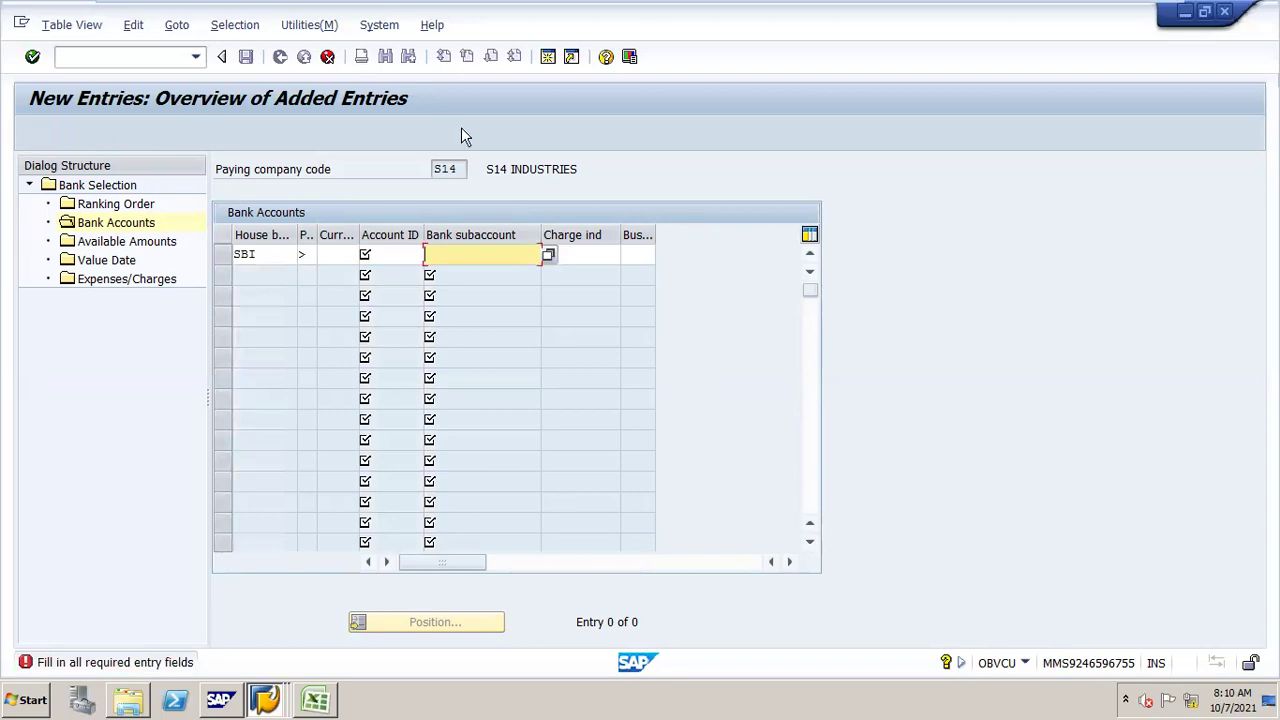
- Complete the SBI entry with account ID SBI1 and bank subaccount 200105, and save it
left_click(417, 253)
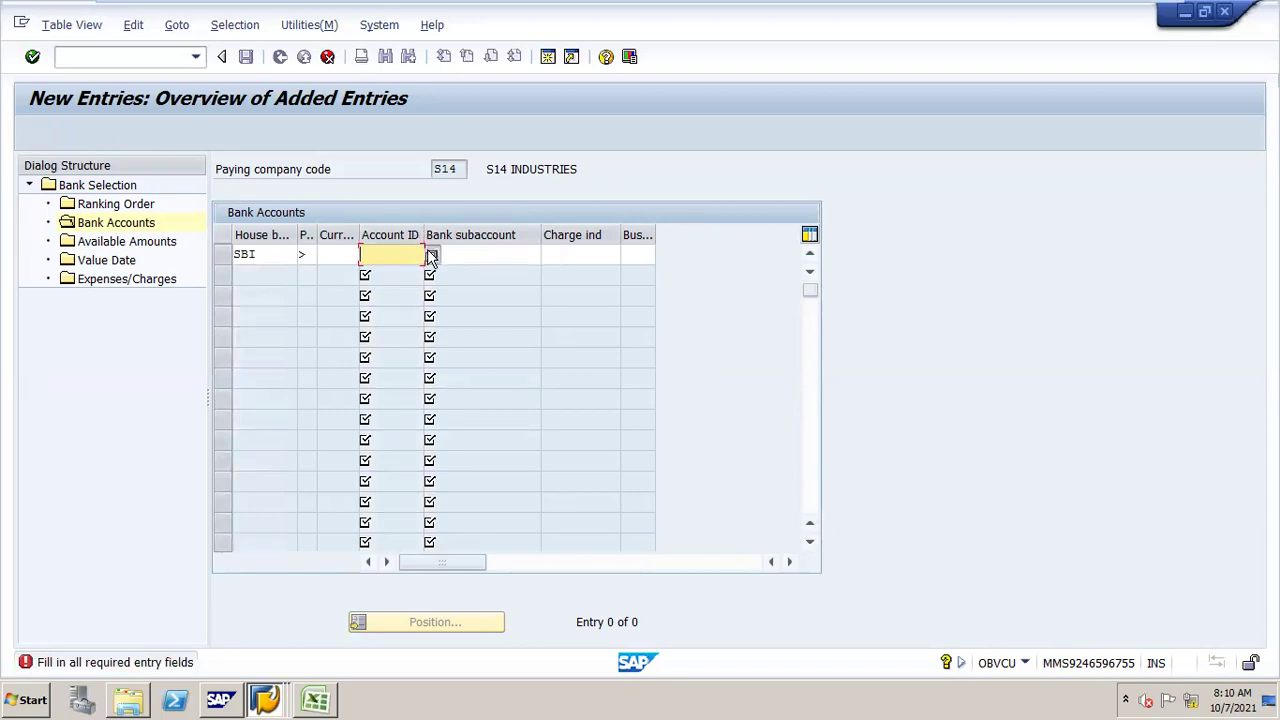
left_click(432, 256)
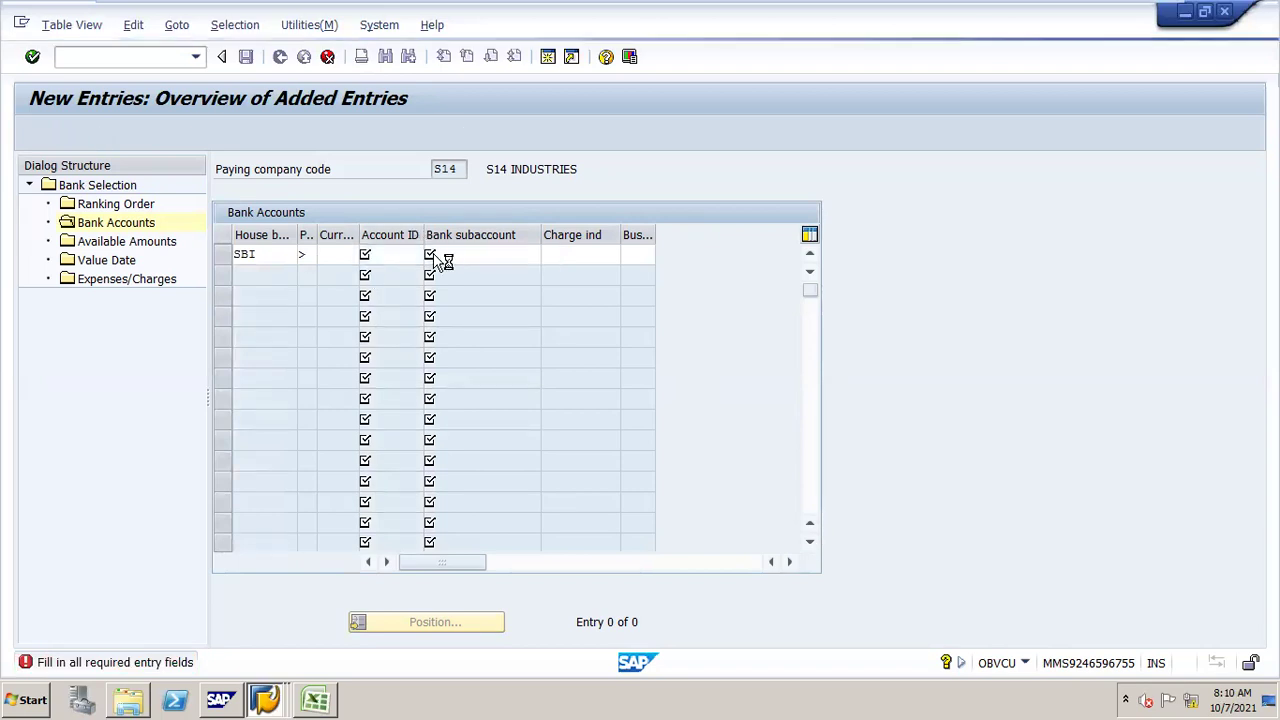
key("Return")
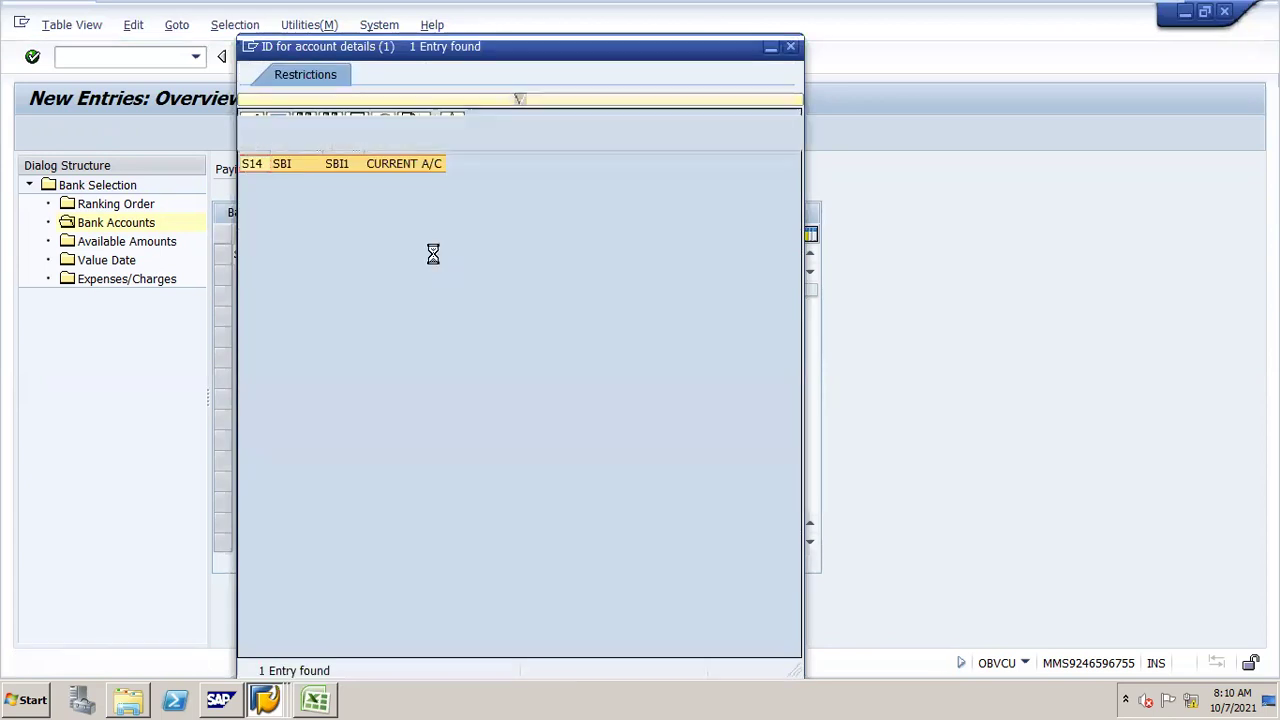
left_click(435, 254)
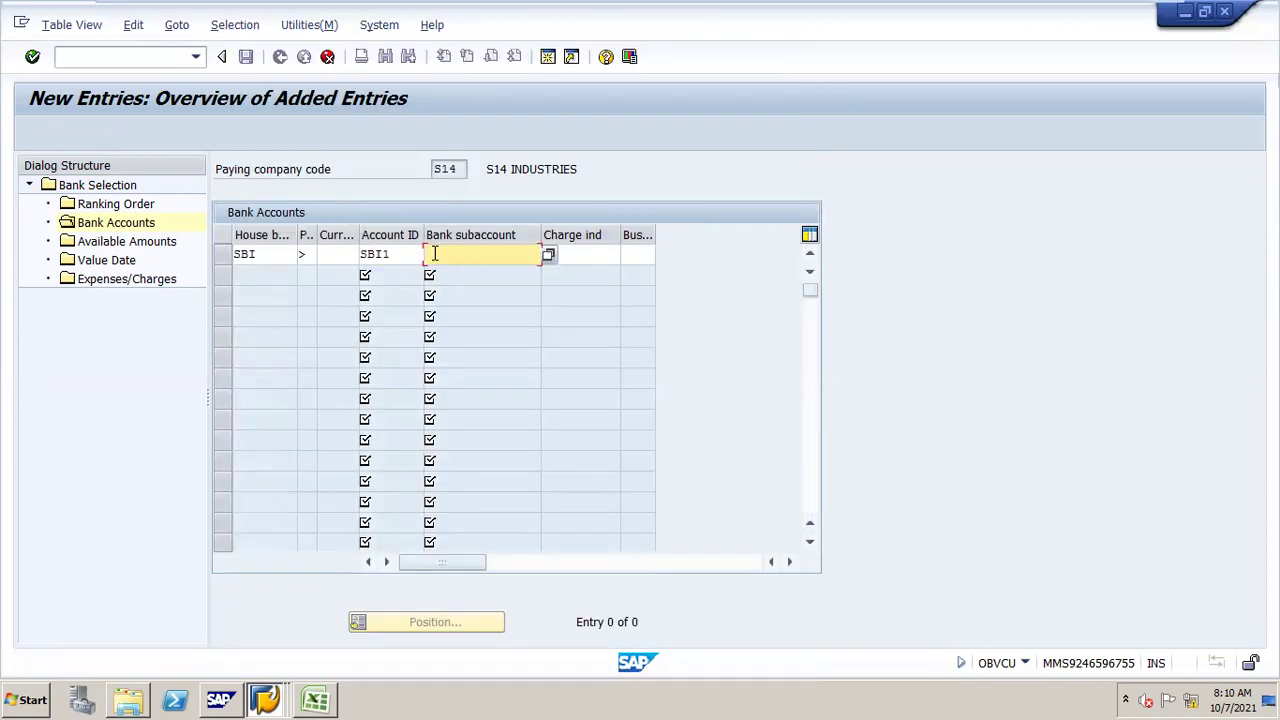
key("Down")
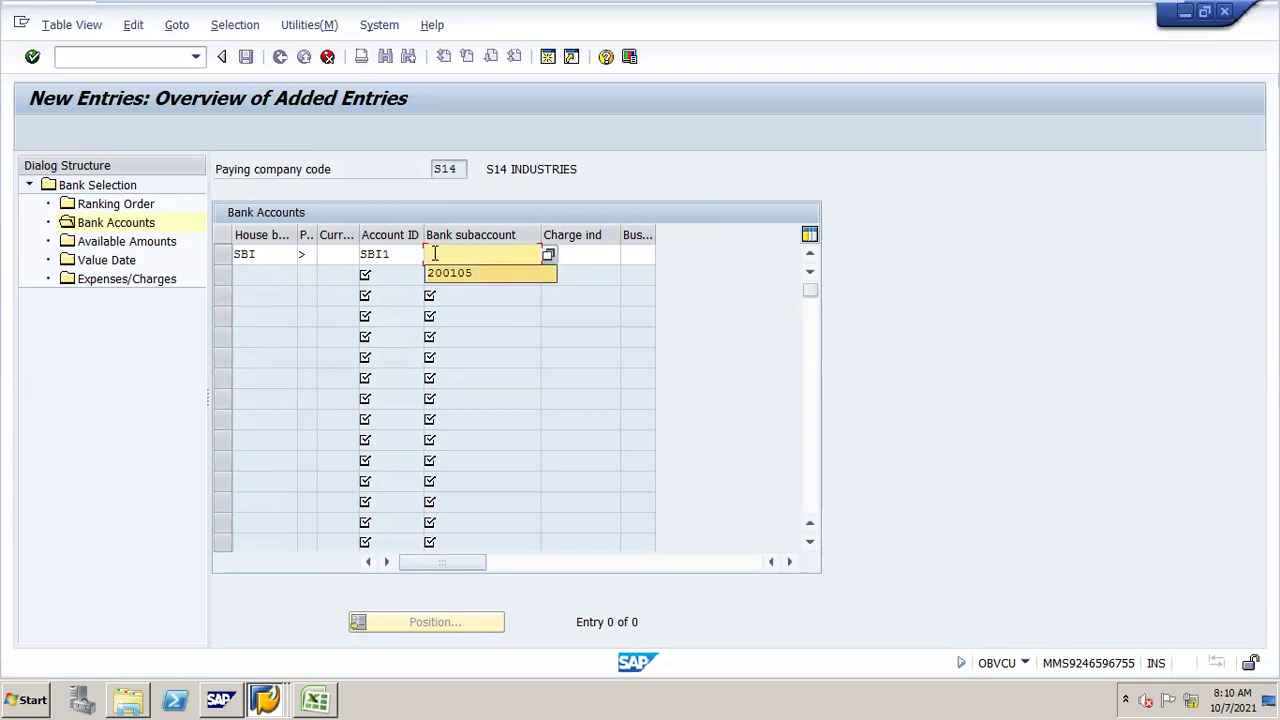
key("Return")
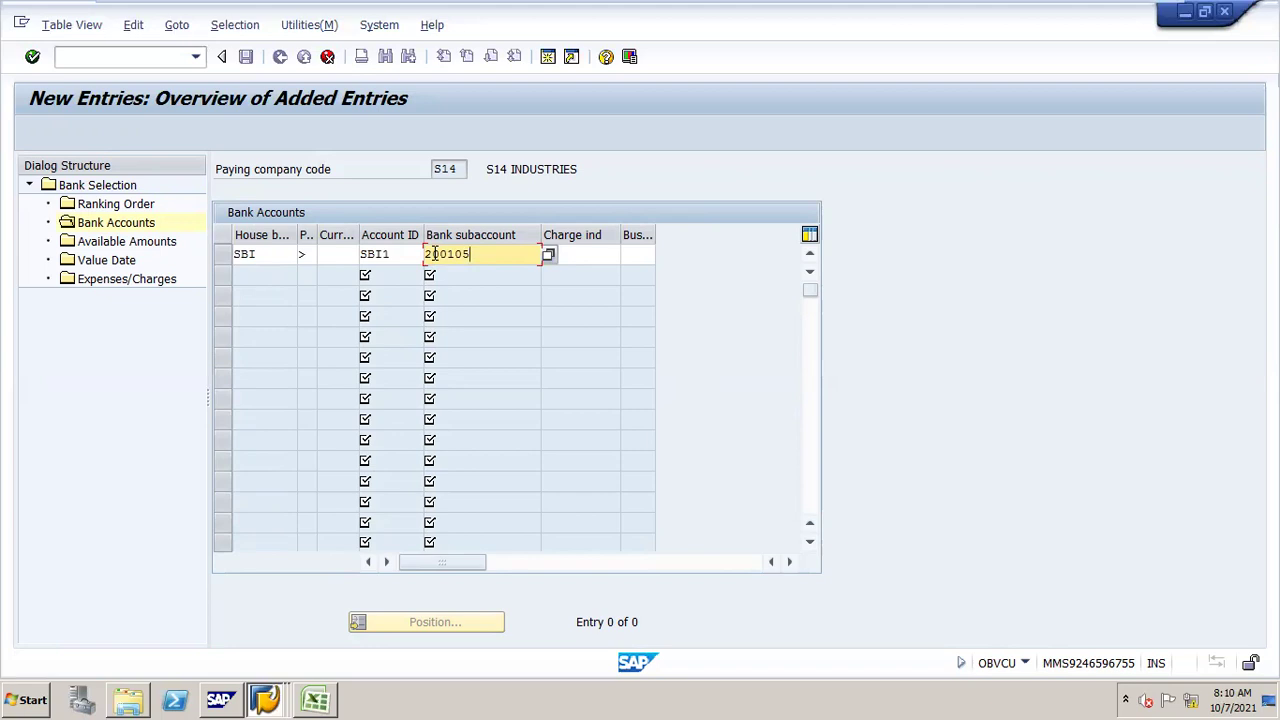
key("Return")
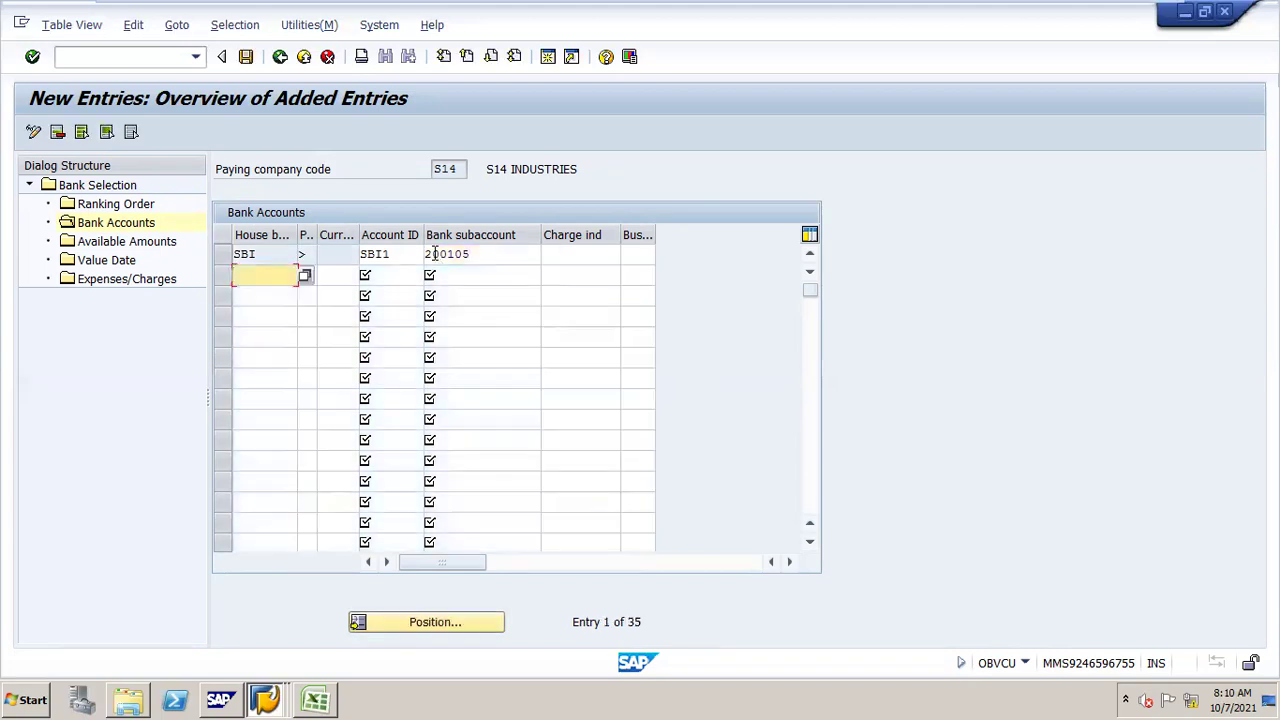
key("ctrl+s")
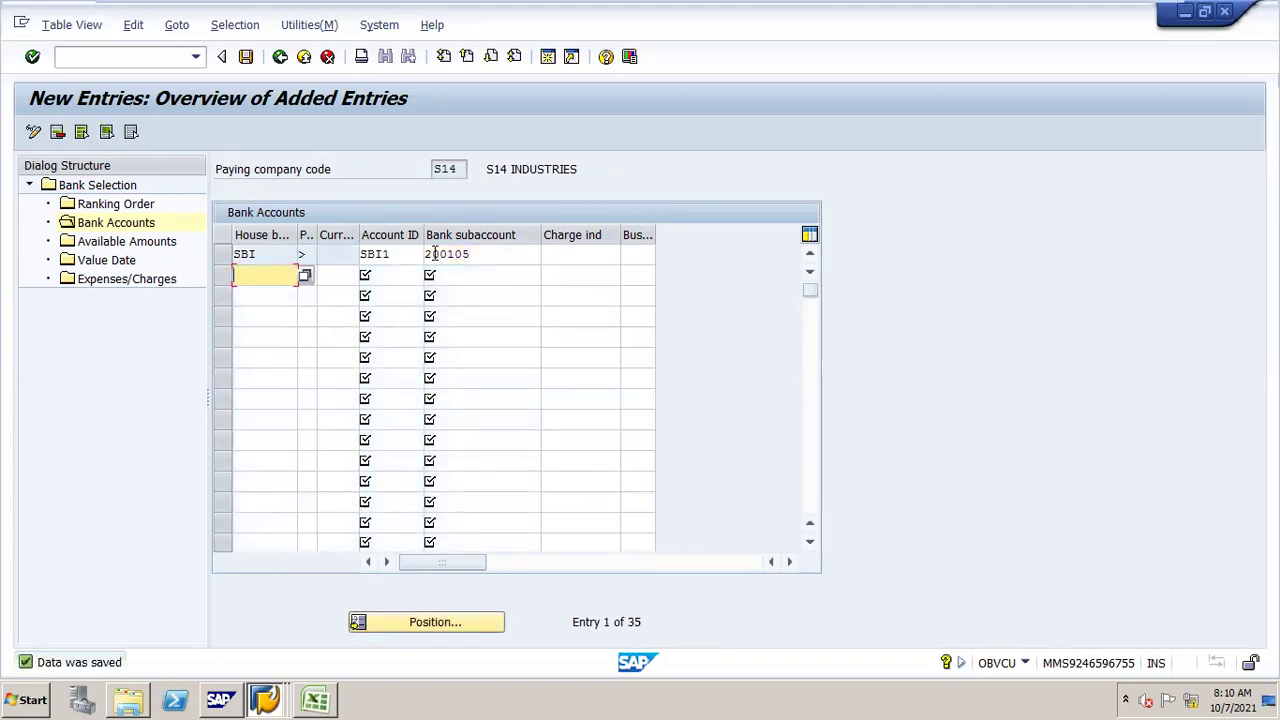
- Open the available amounts settings for S14 and start a new entry
left_click(160, 245)
double_click(159, 243)
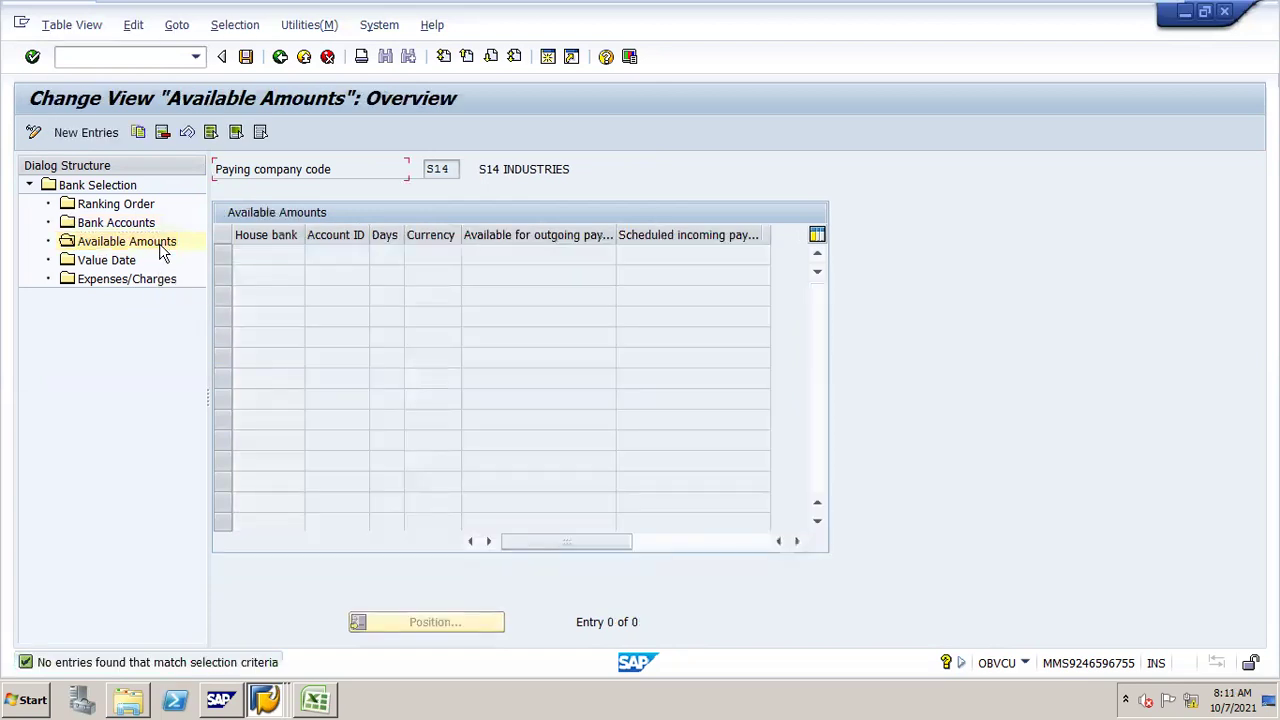
left_click(110, 135)
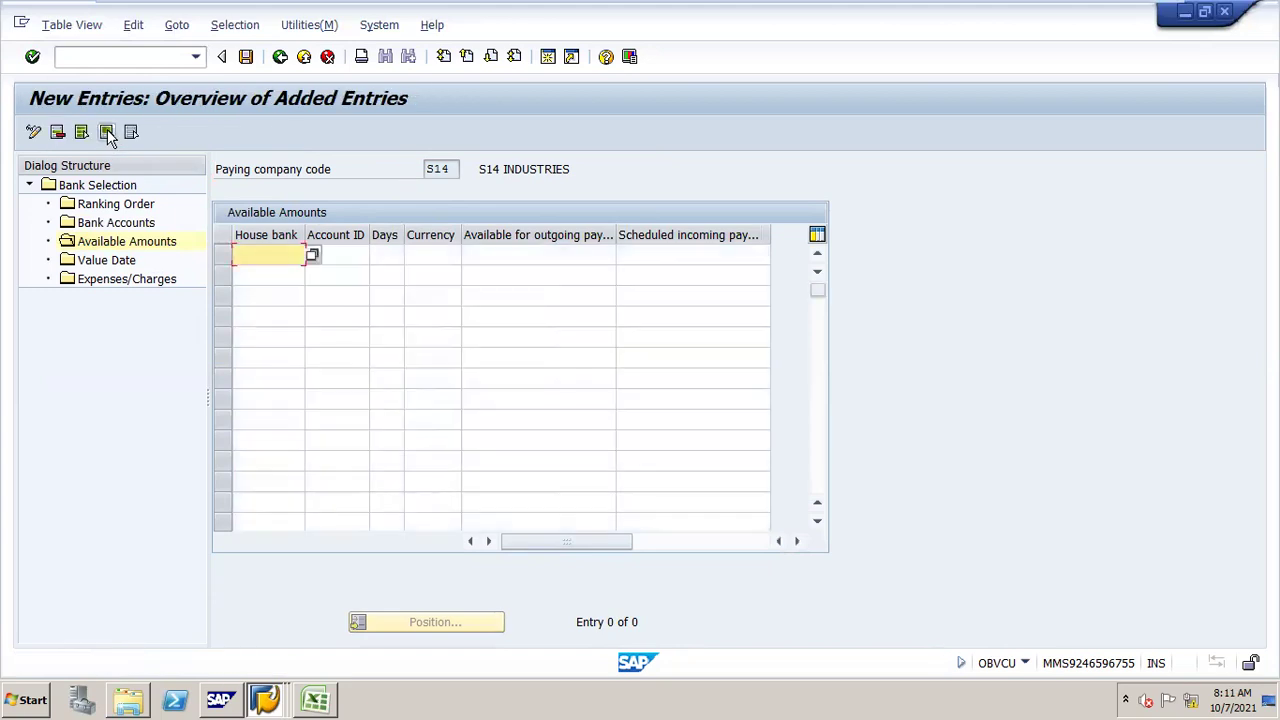
- Minimize the remote SAP session to return to the local desktop
left_click(1122, 12)
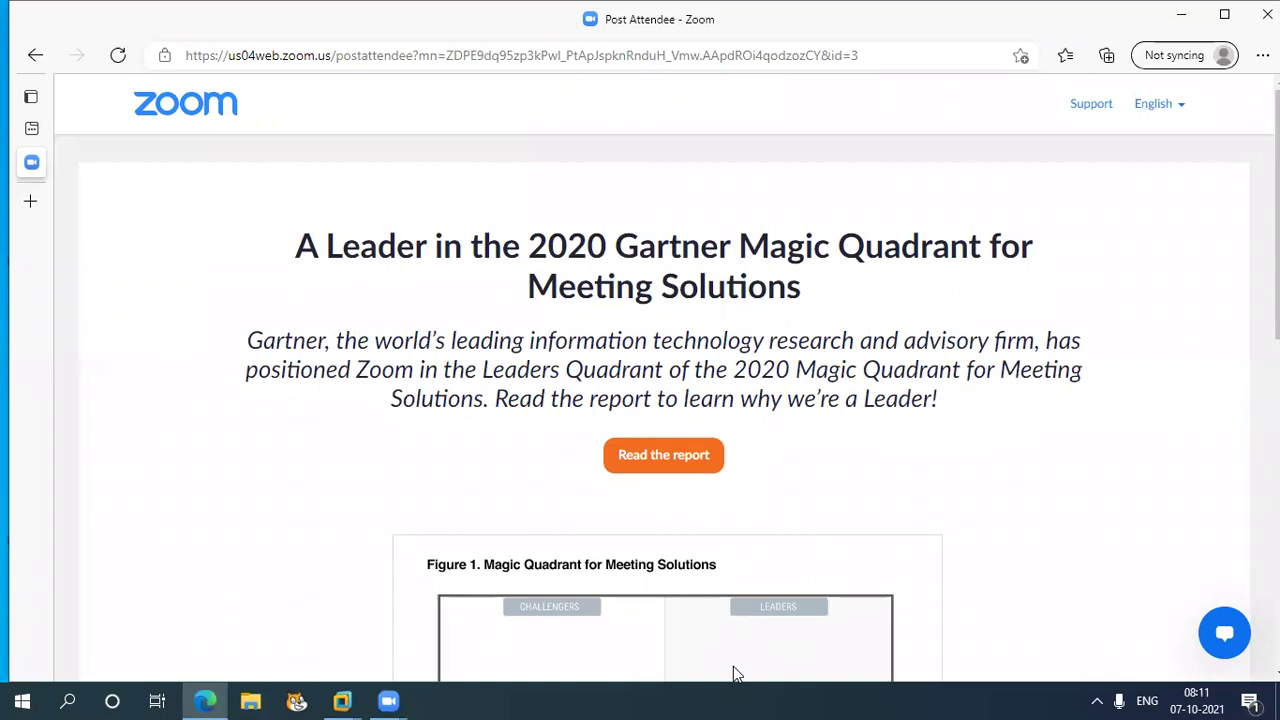